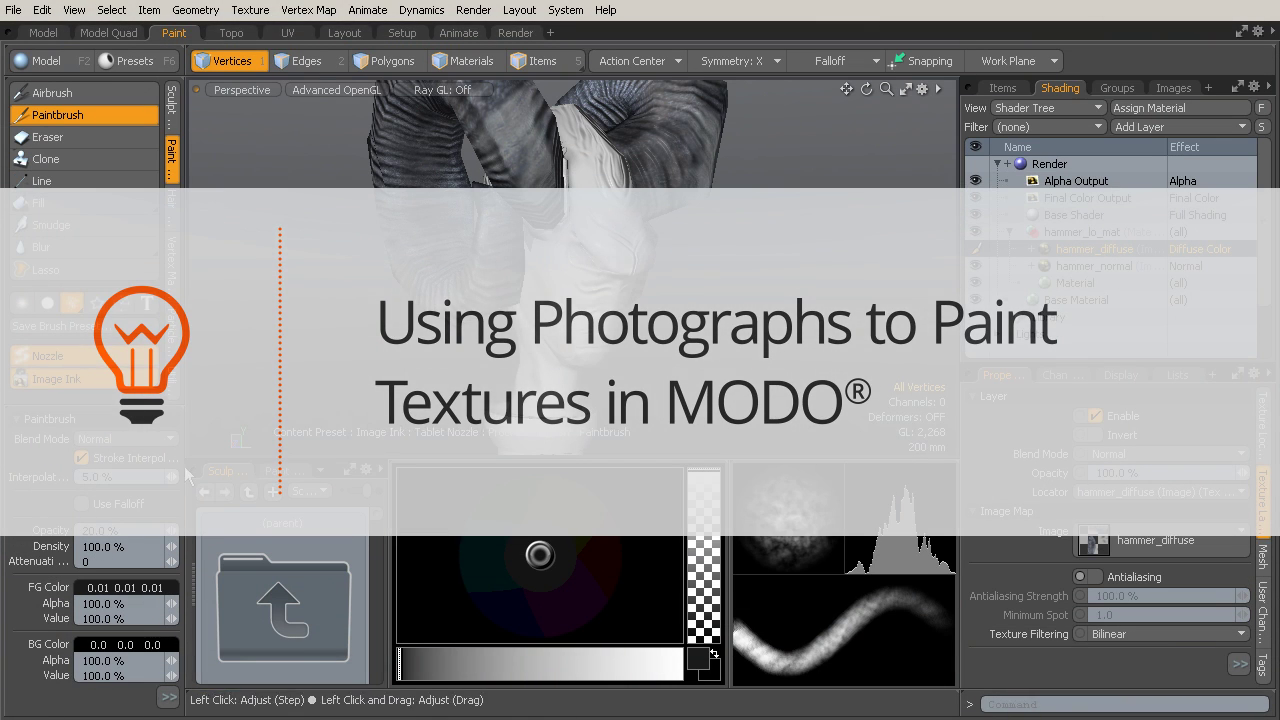
# - Change the brush's Image Ink picture to the metal_11 photo from the Custom Ink presets
pyautogui.click(168, 698)
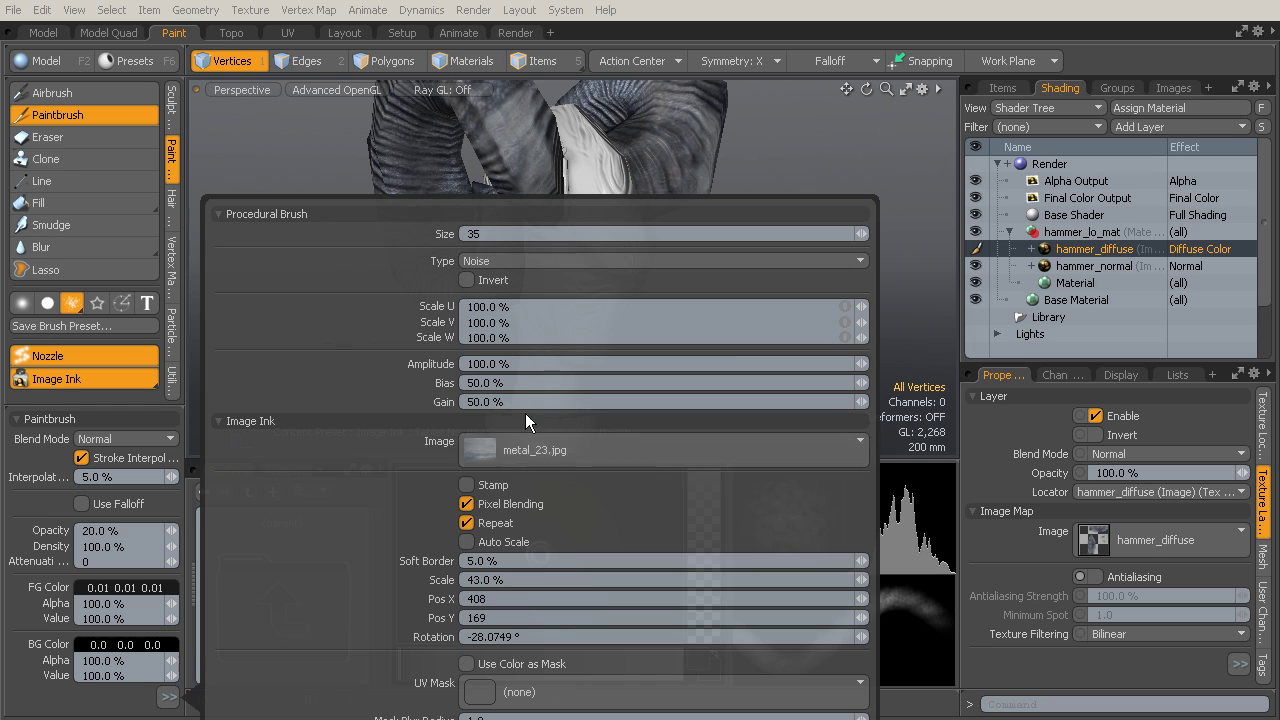
pyautogui.click(537, 450)
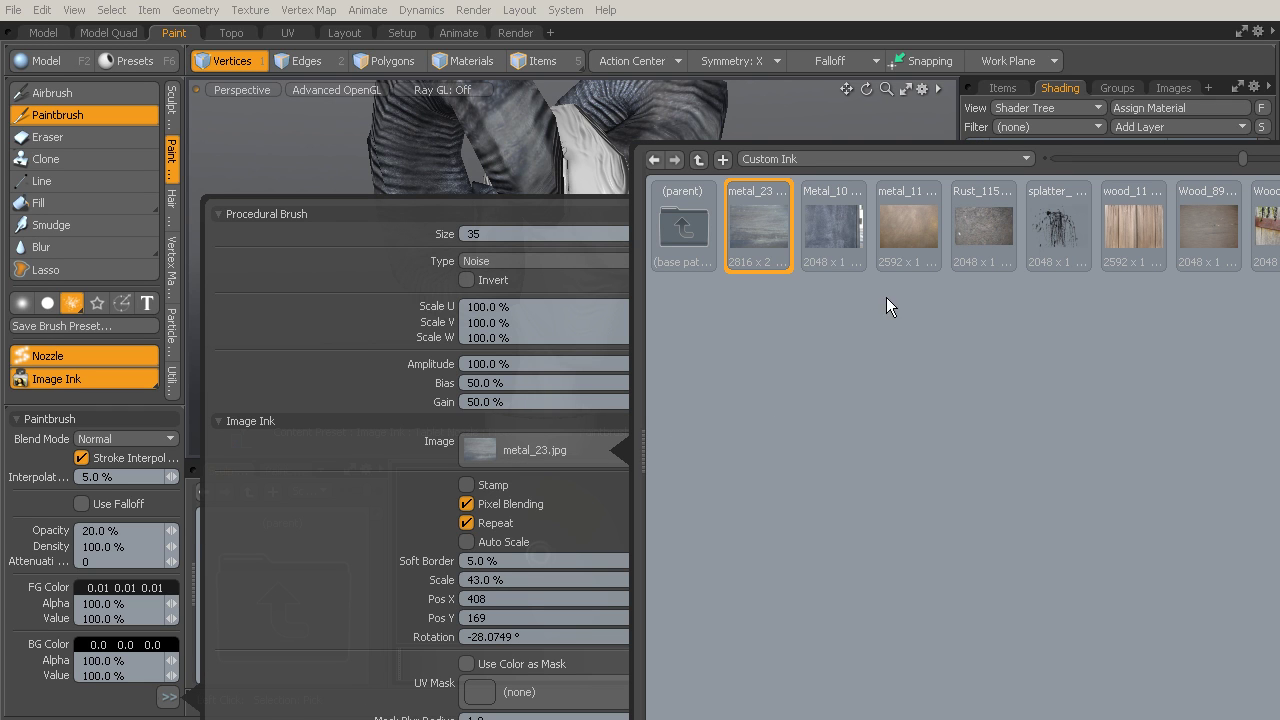
pyautogui.click(919, 232)
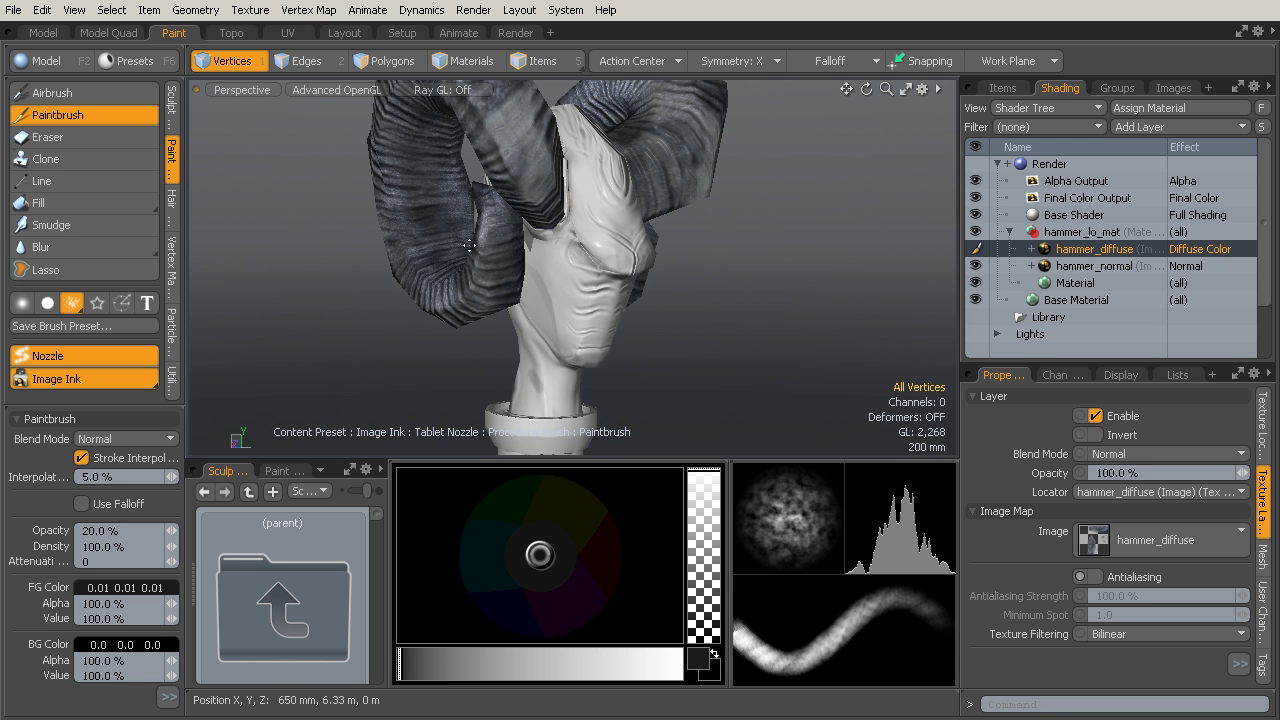
# - In the UV layout, position, scale and rotate the ink photo over the neck area of the upper head island
pyautogui.moveTo(560, 300)
pyautogui.keyDown('alt'); pyautogui.mouseDown()
pyautogui.moveTo(690, 310)
pyautogui.moveTo(640, 340)
pyautogui.moveTo(712, 366)
pyautogui.mouseUp(); pyautogui.keyUp('alt')
pyautogui.keyDown('alt'); pyautogui.moveTo(712, 366); pyautogui.dragTo(709, 268); pyautogui.keyUp('alt')
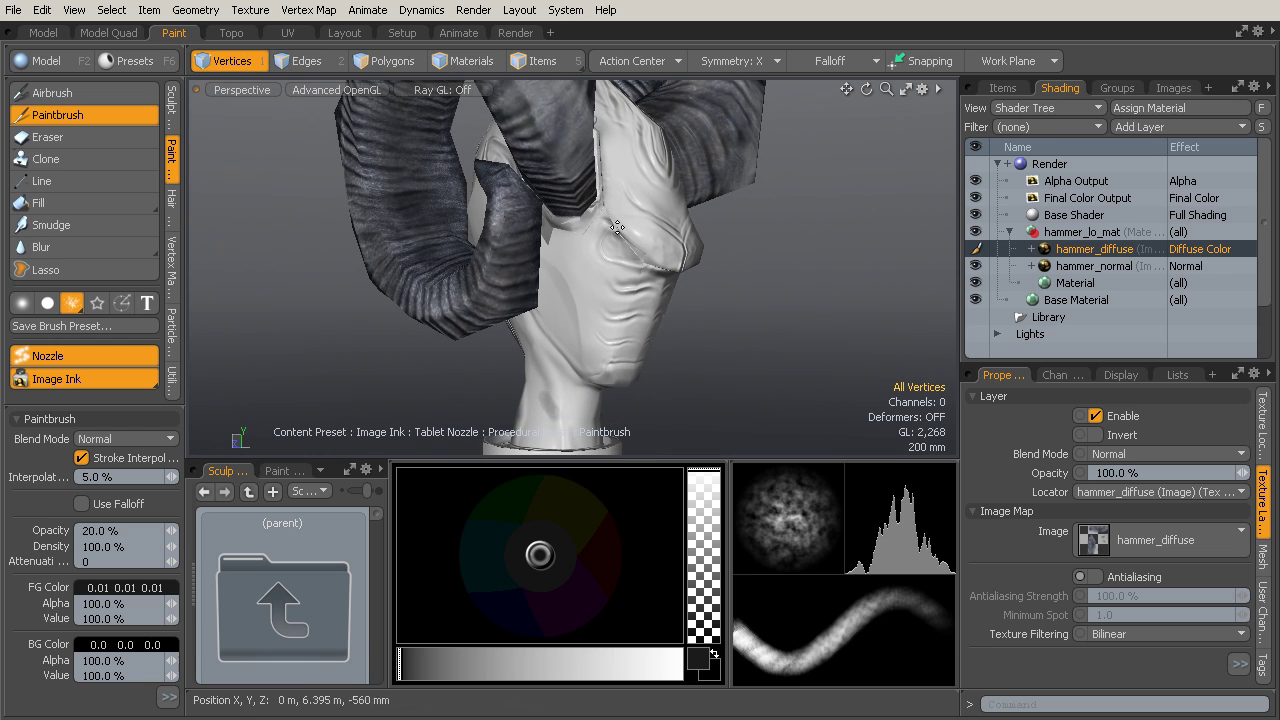
pyautogui.click(287, 33)
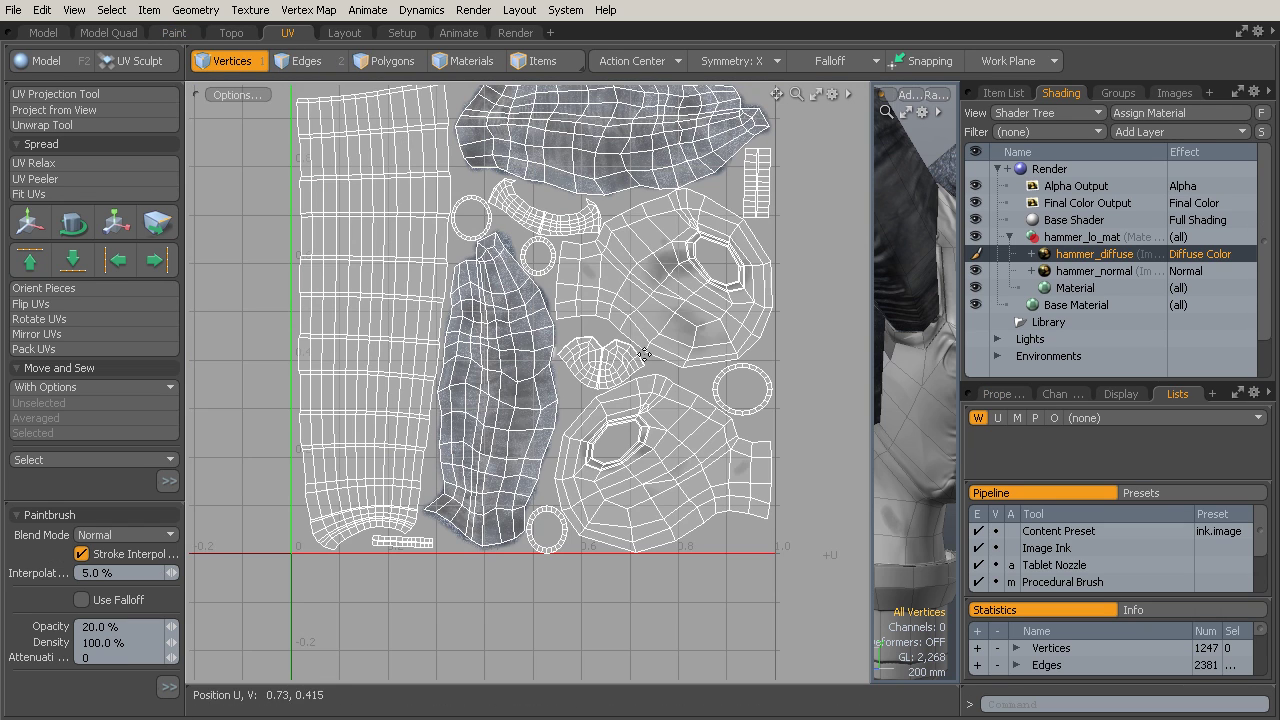
pyautogui.keyDown('alt'); pyautogui.moveTo(644, 314); pyautogui.dragTo(650, 347); pyautogui.keyUp('alt')
pyautogui.keyDown('alt'); pyautogui.moveTo(650, 347); pyautogui.dragTo(632, 365); pyautogui.keyUp('alt')
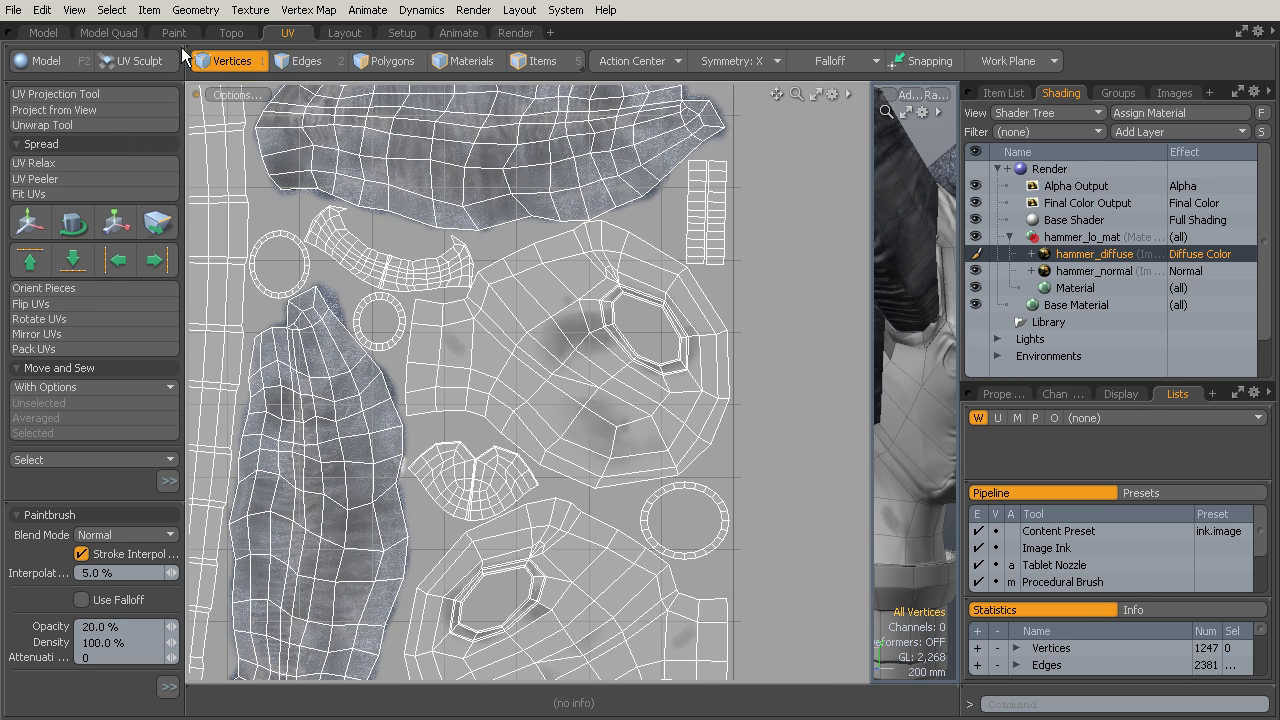
pyautogui.click(174, 33)
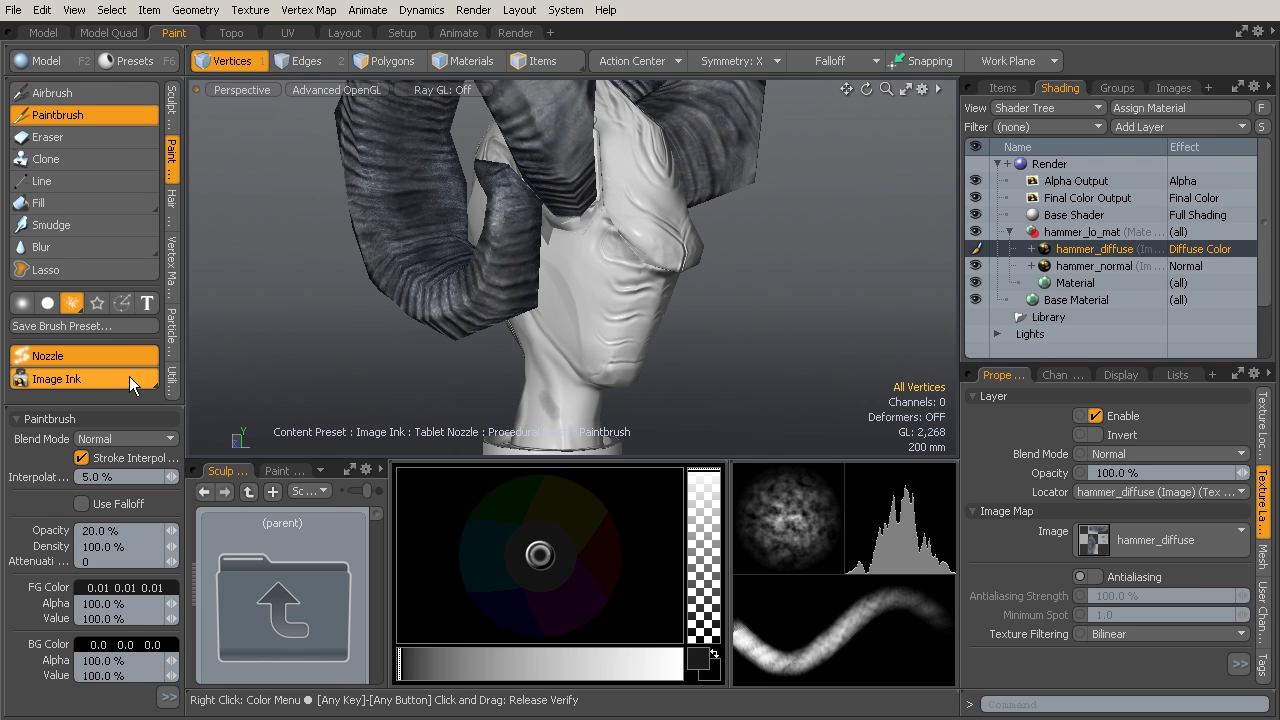
pyautogui.click(288, 33)
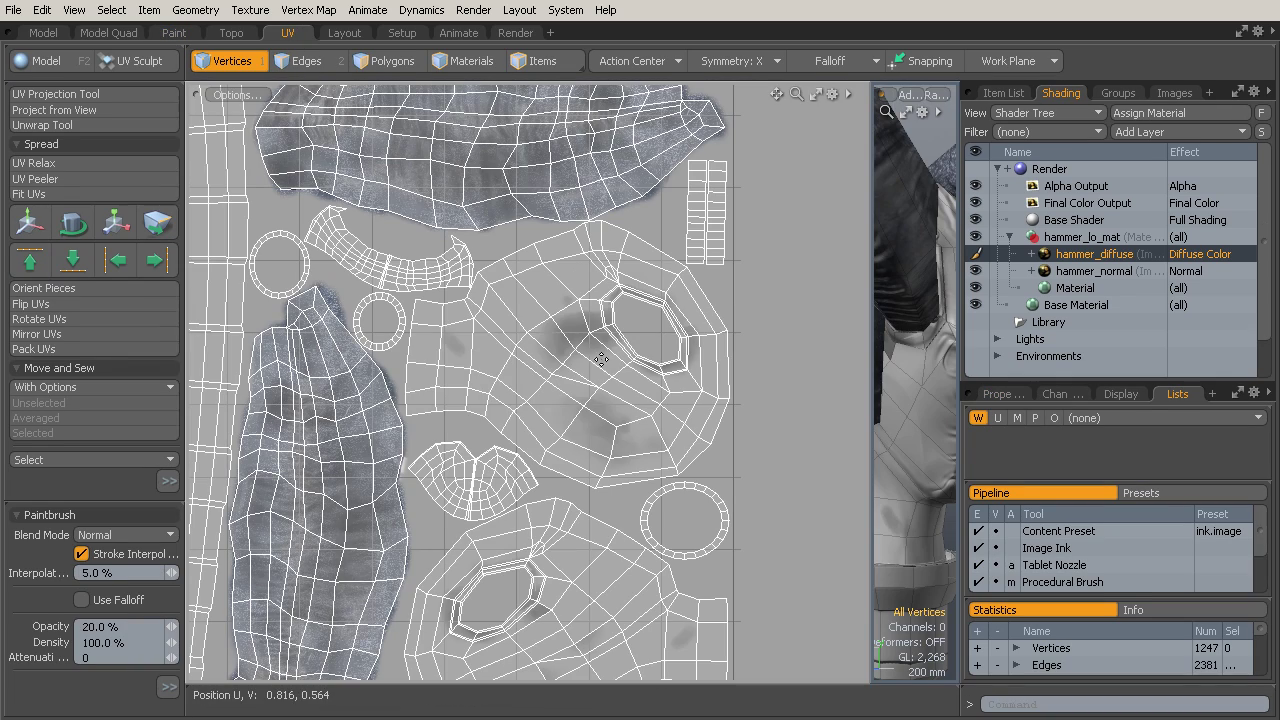
pyautogui.moveTo(614, 381)
pyautogui.keyDown('ctrl'); pyautogui.keyDown('alt'); pyautogui.mouseDown()
pyautogui.moveTo(645, 400)
pyautogui.moveTo(651, 387)
pyautogui.moveTo(645, 442)
pyautogui.moveTo(658, 450)
pyautogui.mouseUp(); pyautogui.keyUp('alt'); pyautogui.keyUp('ctrl')
pyautogui.moveTo(526, 385); pyautogui.dragTo(487, 316)
pyautogui.moveTo(543, 255); pyautogui.dragTo(485, 228)
pyautogui.moveTo(472, 352); pyautogui.dragTo(477, 341)
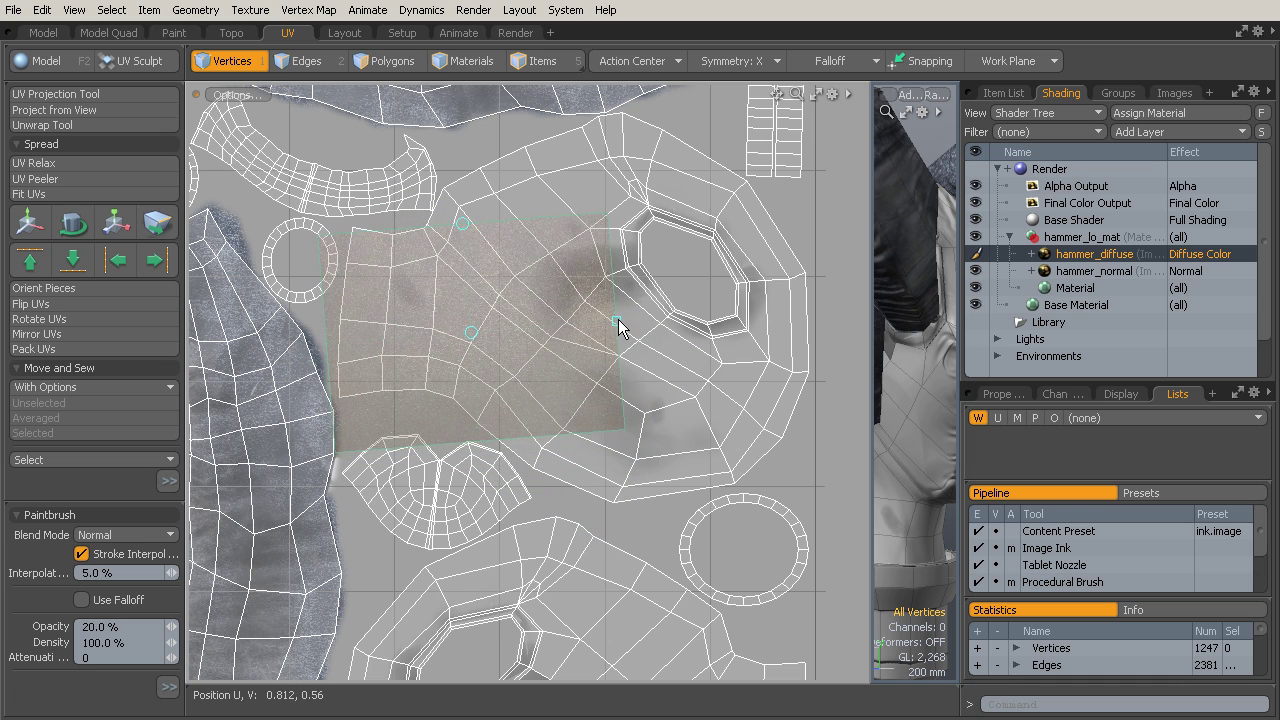
pyautogui.moveTo(616, 321); pyautogui.dragTo(622, 320)
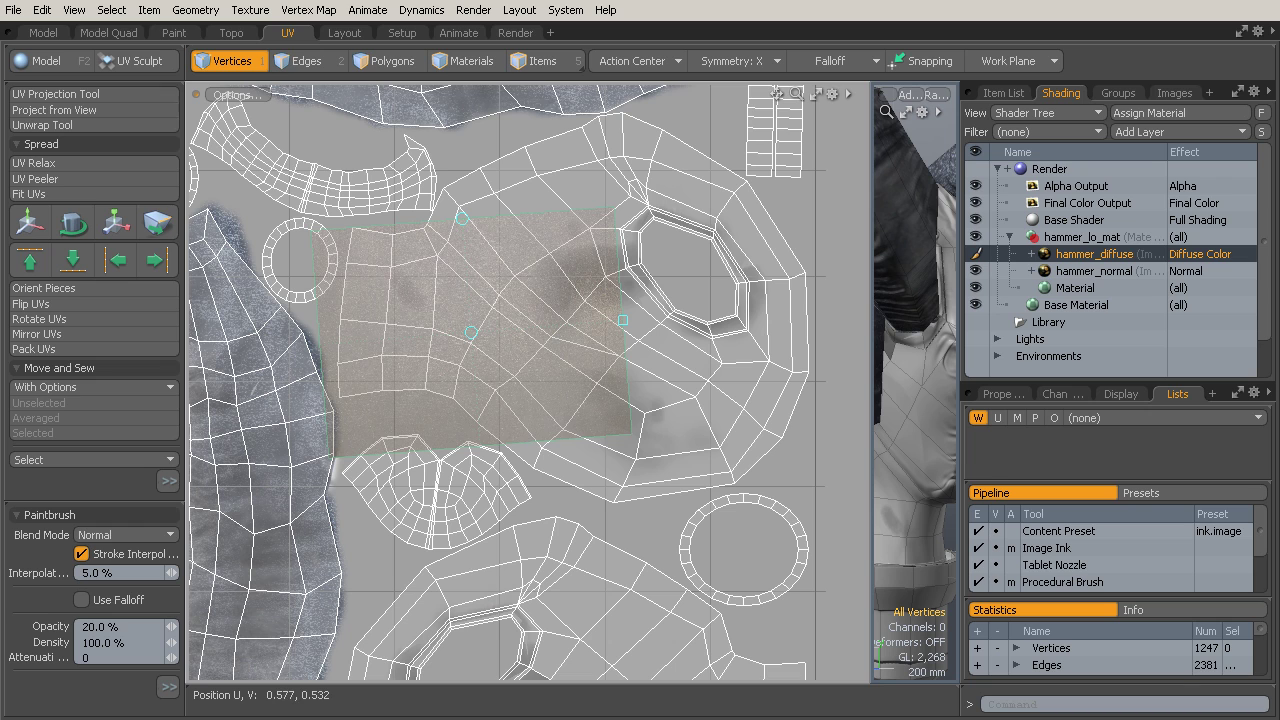
# - Set the brush opacity to 100% and paint test strokes on the neck of the upper head island
pyautogui.moveTo(370, 347); pyautogui.dragTo(369, 372)
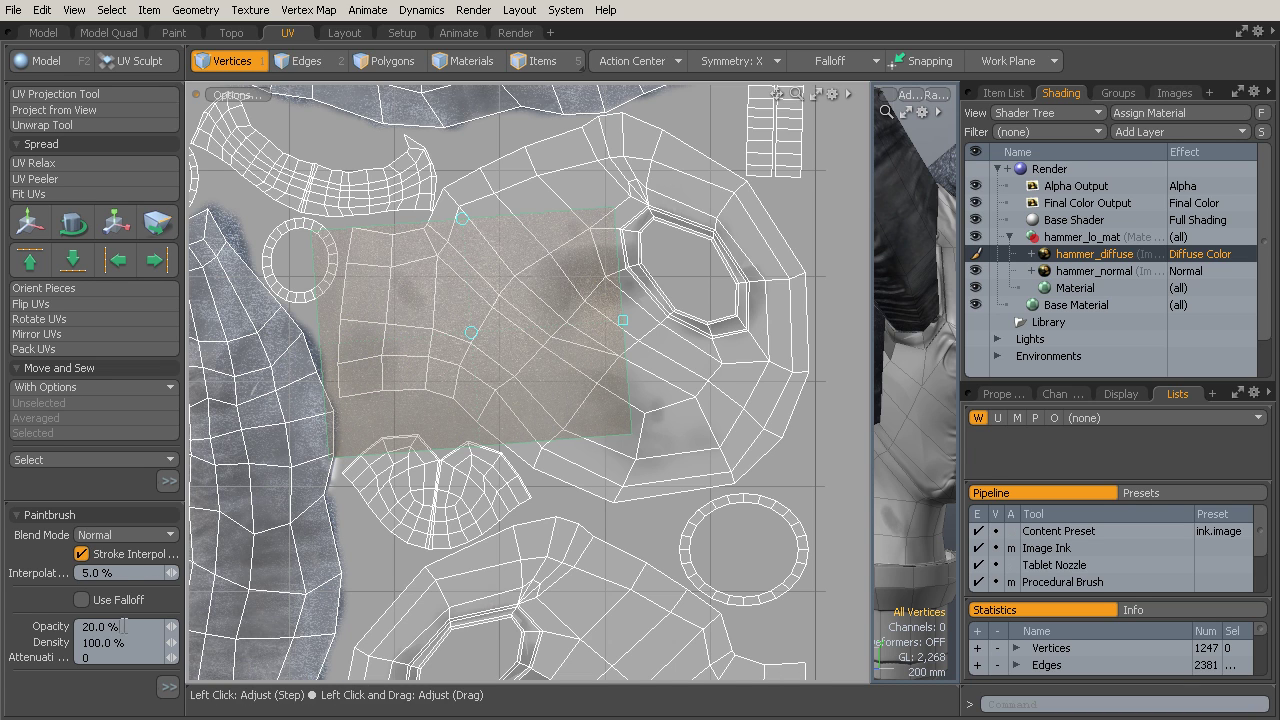
pyautogui.click(147, 625)
pyautogui.write('100')
pyautogui.press('Return')
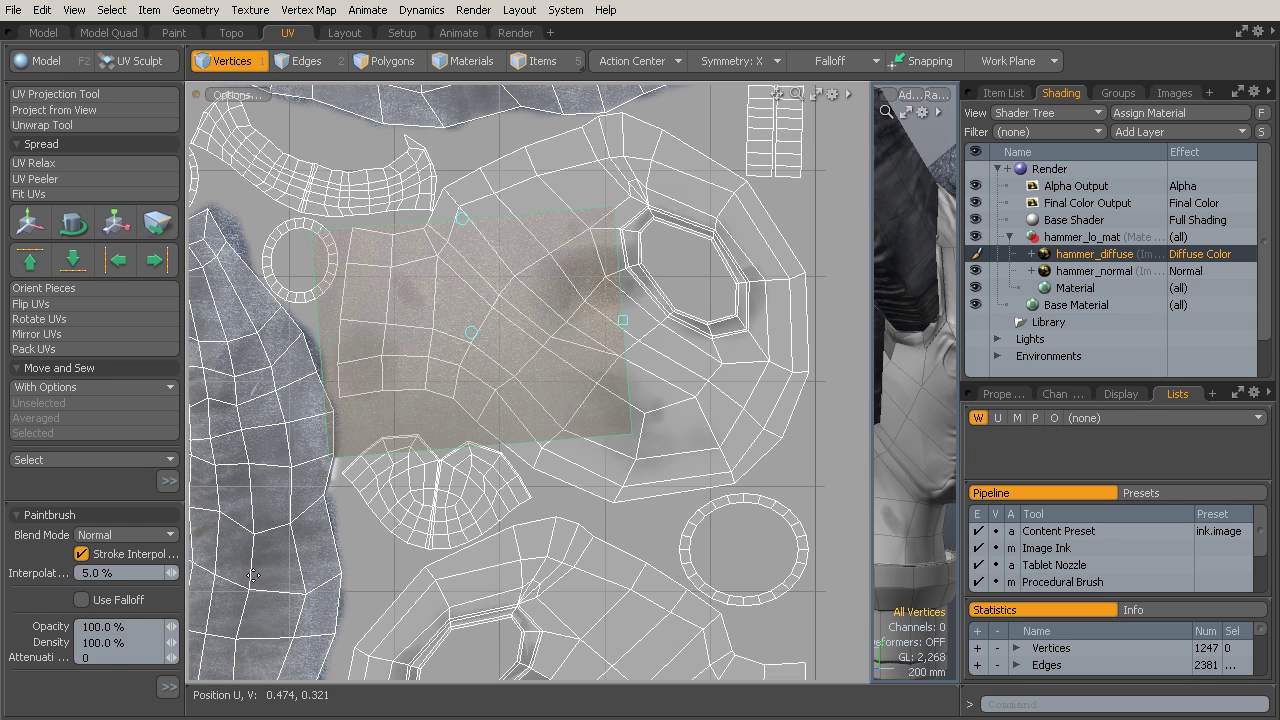
pyautogui.moveTo(395, 333); pyautogui.dragTo(388, 338)
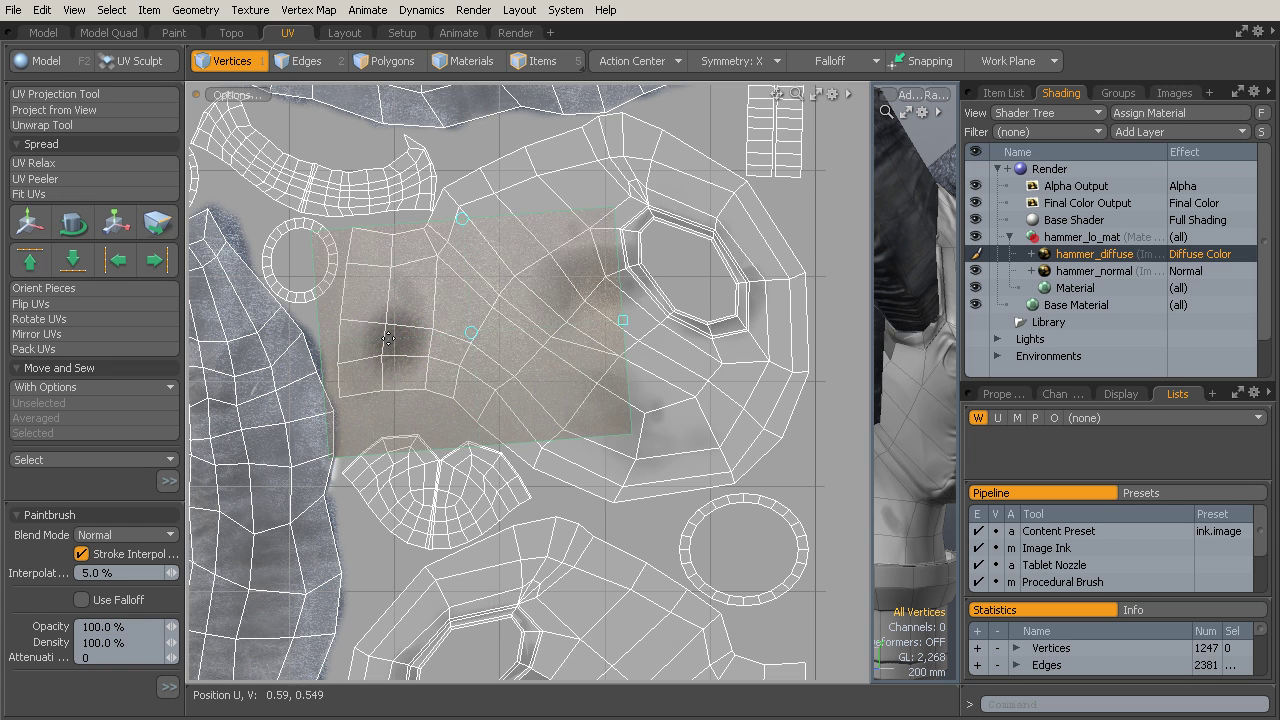
# - Set the foreground color to pure white (1.0, 1.0, 1.0) in the Paint layout and return to the UV layout
pyautogui.click(174, 32)
pyautogui.moveTo(504, 651); pyautogui.dragTo(682, 652)
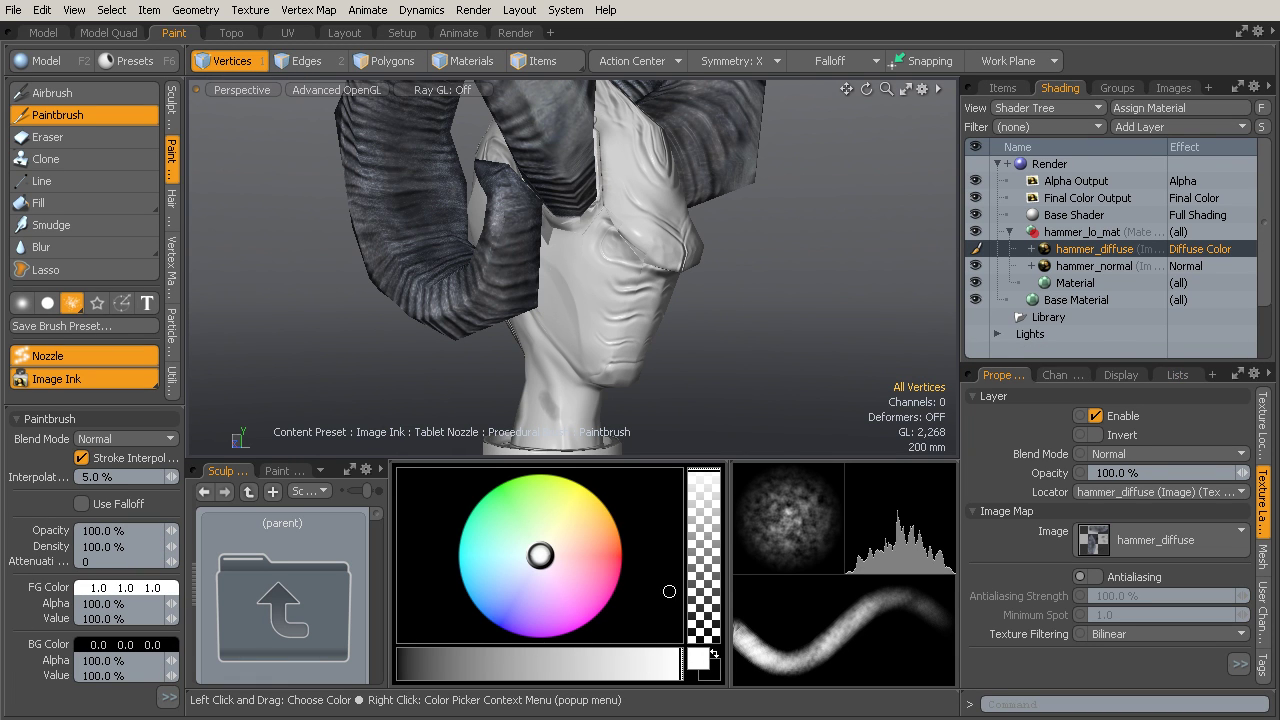
pyautogui.click(291, 34)
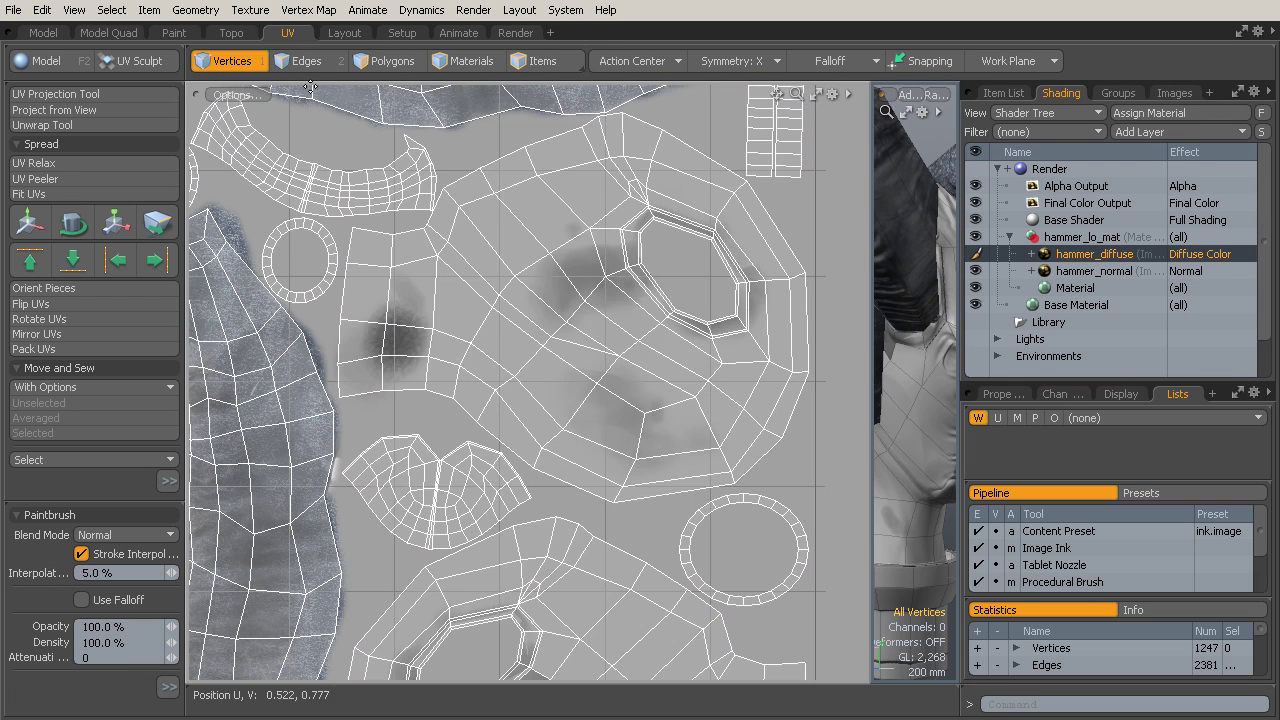
# - Paint the metal photo over the neck and along the lower rim of the upper head island
pyautogui.moveTo(398, 354); pyautogui.dragTo(404, 358)
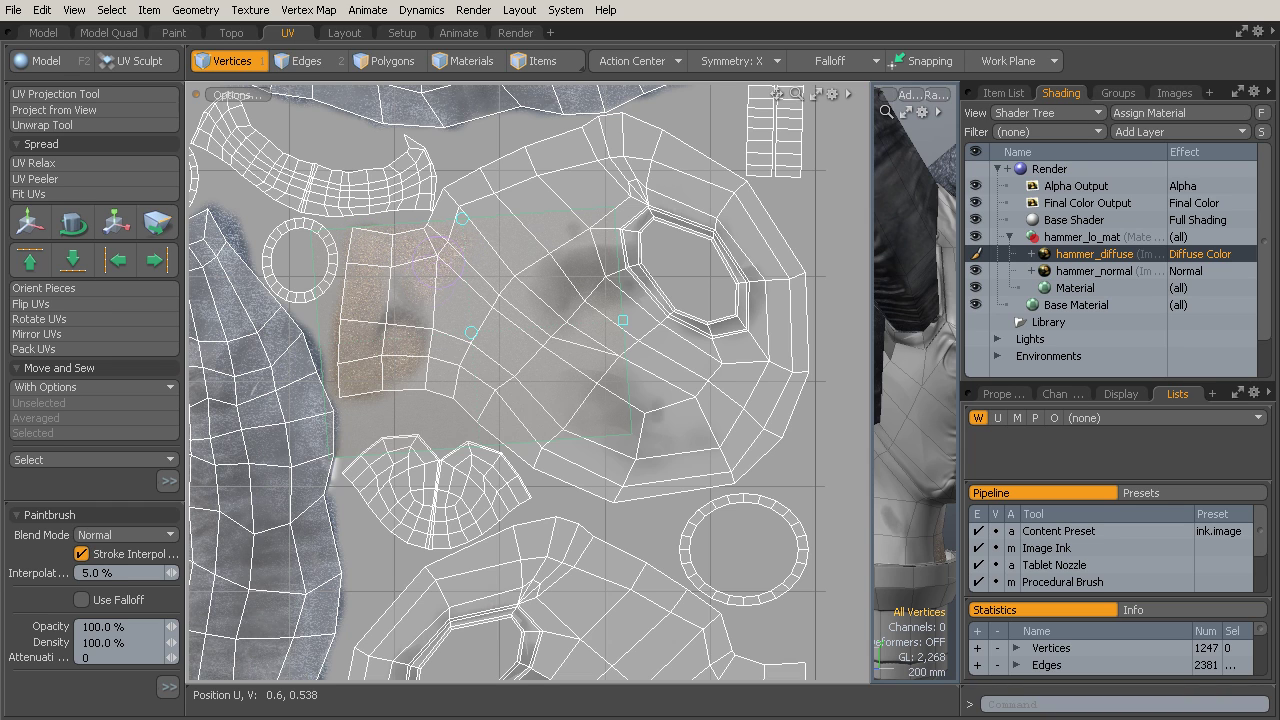
pyautogui.moveTo(437, 260); pyautogui.dragTo(389, 314)
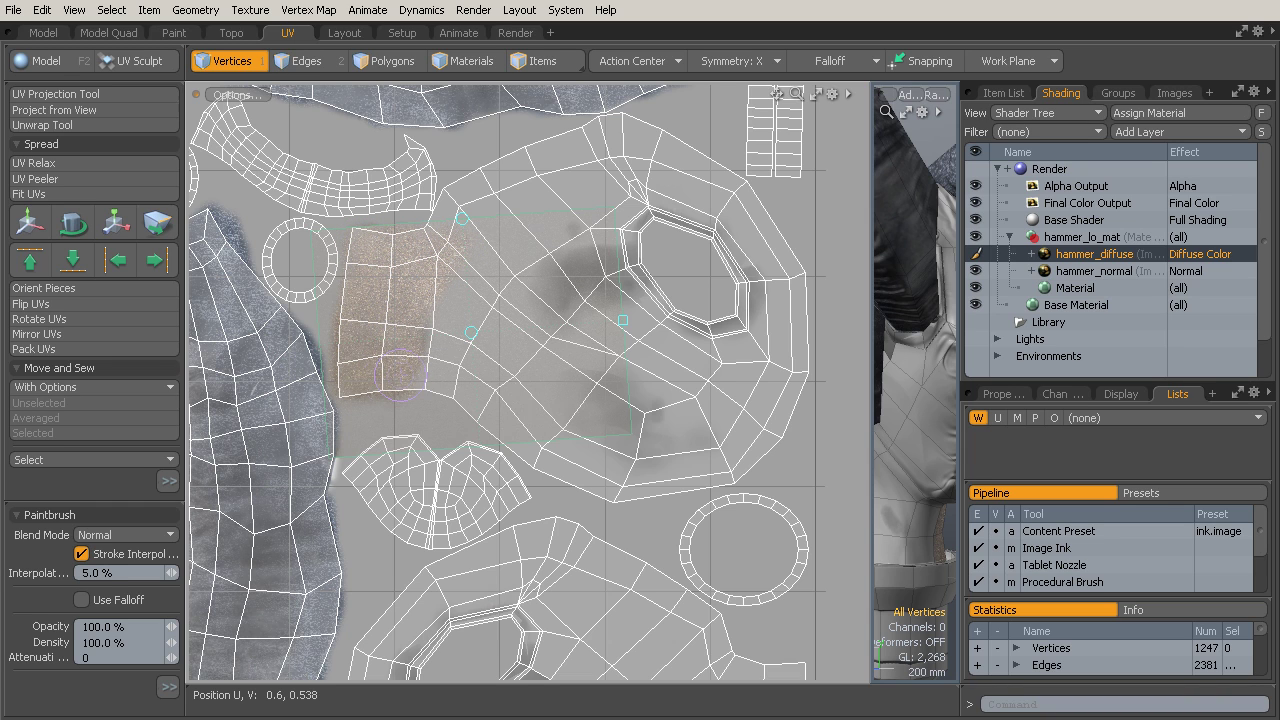
pyautogui.moveTo(400, 375)
pyautogui.mouseDown()
pyautogui.moveTo(495, 403)
pyautogui.moveTo(540, 455)
pyautogui.mouseUp()
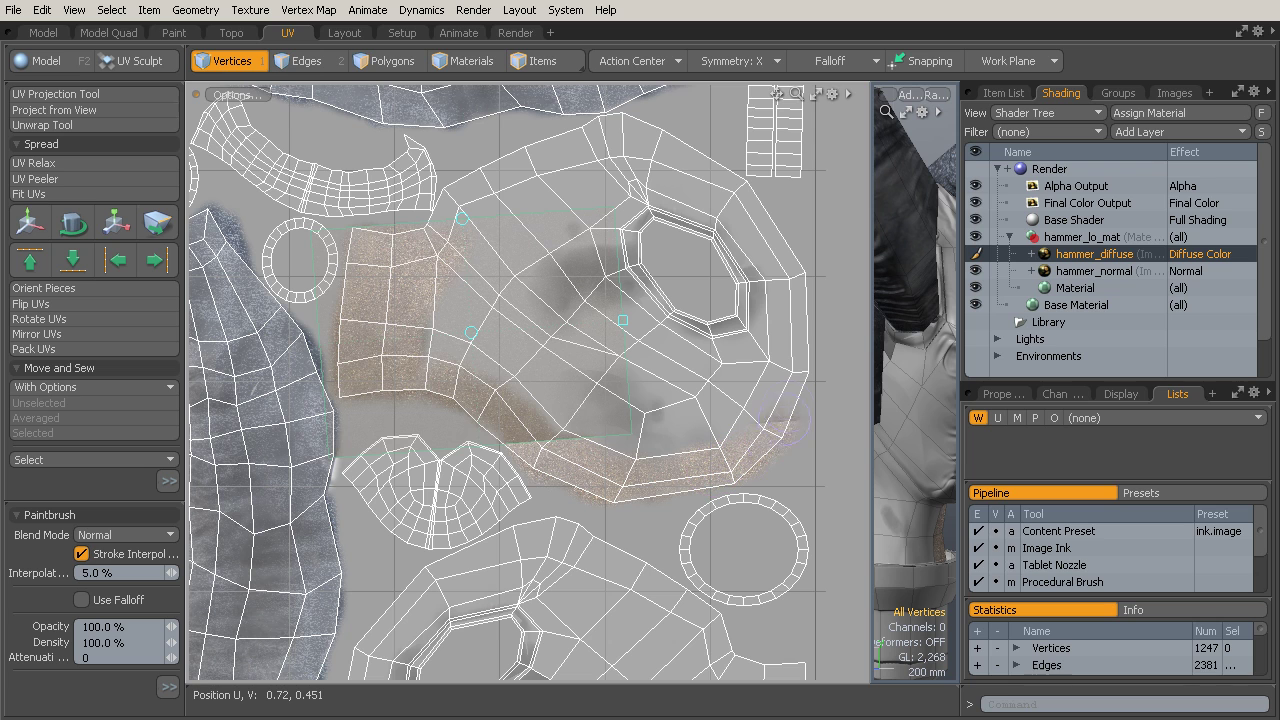
pyautogui.moveTo(783, 419)
pyautogui.mouseDown()
pyautogui.moveTo(788, 352)
pyautogui.moveTo(783, 391)
pyautogui.mouseUp()
# - Reposition the ink photo across the upper head island and paint its lower half and the area above the neck
pyautogui.moveTo(478, 341)
pyautogui.mouseDown()
pyautogui.moveTo(719, 387)
pyautogui.moveTo(621, 369)
pyautogui.moveTo(717, 375)
pyautogui.moveTo(754, 410)
pyautogui.moveTo(794, 409)
pyautogui.mouseUp()
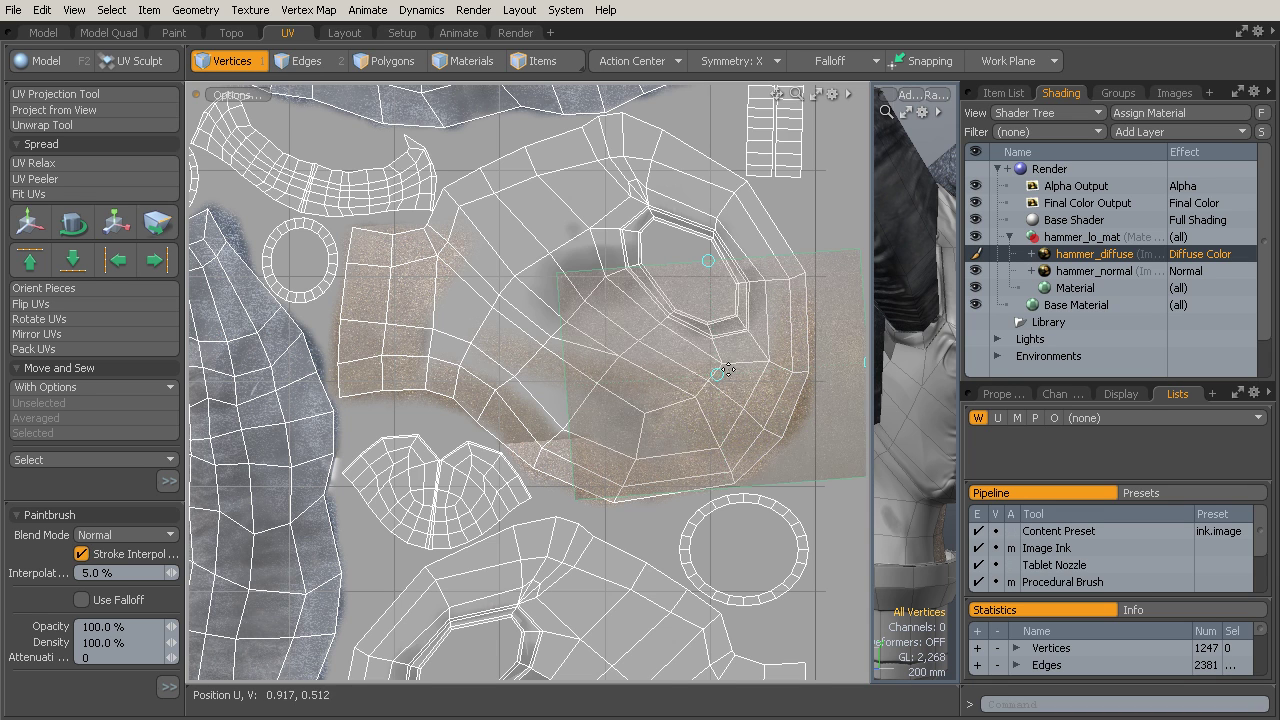
pyautogui.moveTo(717, 374); pyautogui.dragTo(626, 398)
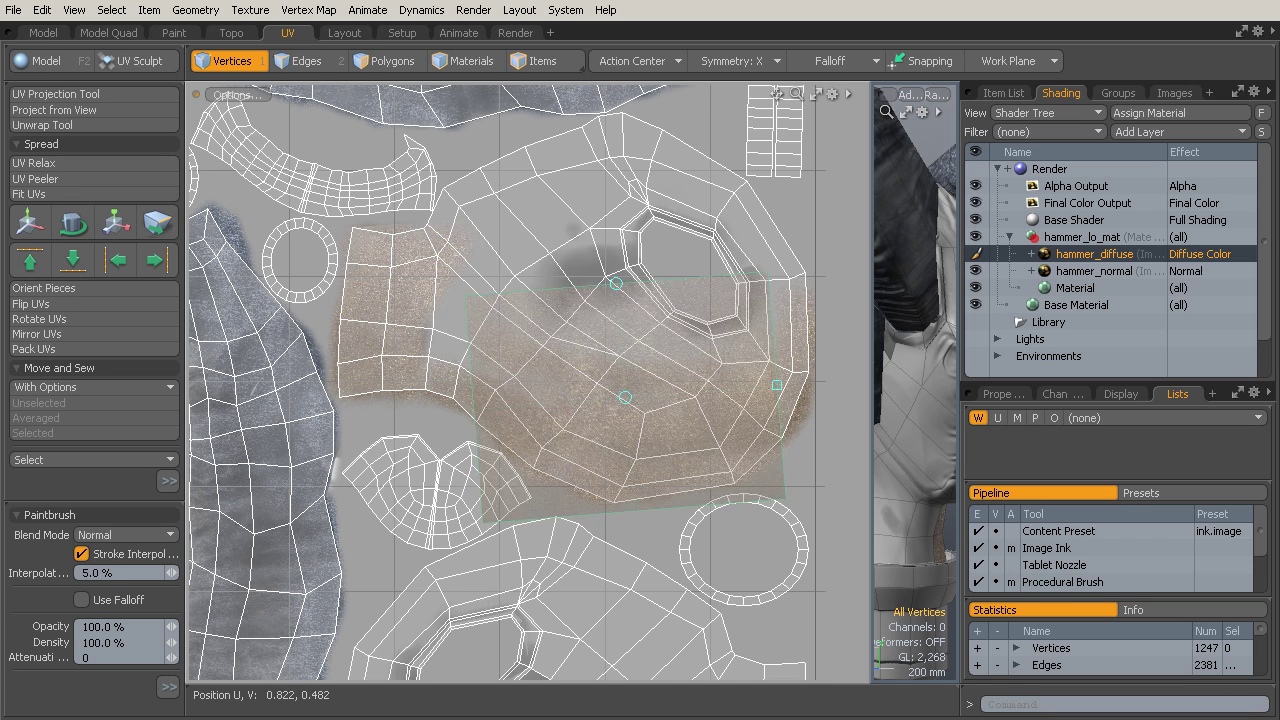
pyautogui.moveTo(626, 398); pyautogui.dragTo(525, 343)
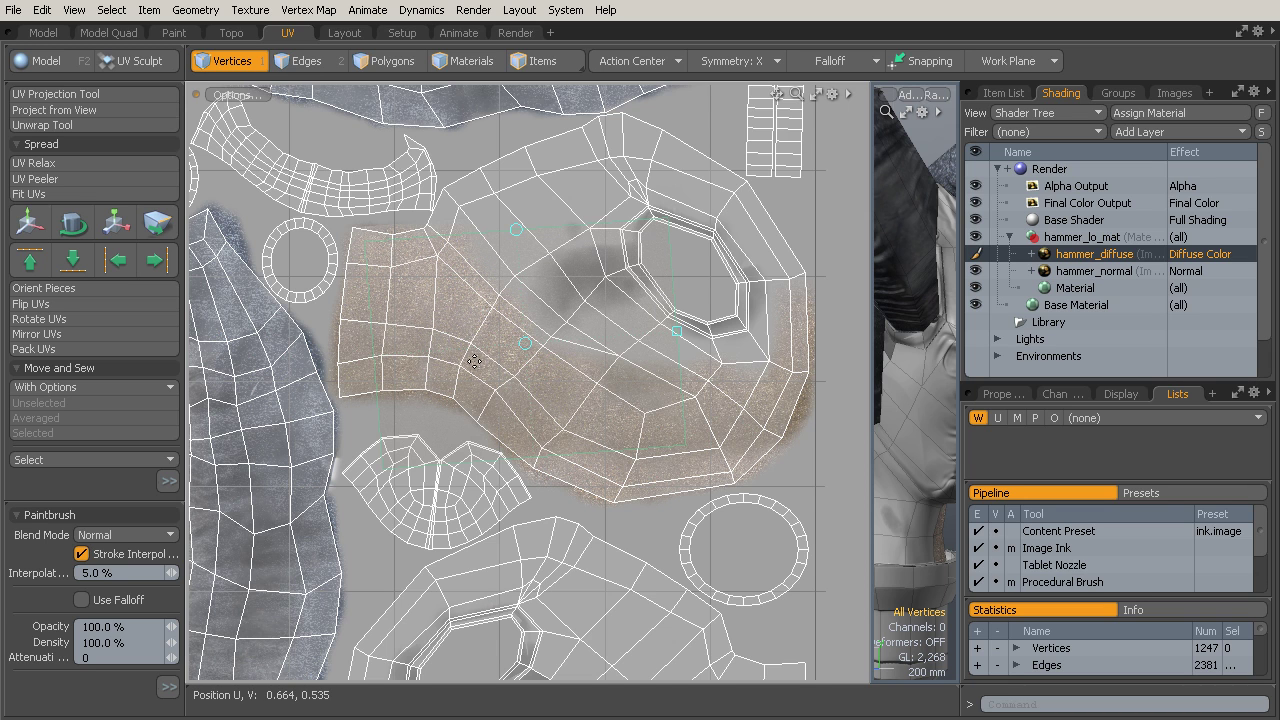
pyautogui.moveTo(474, 361)
pyautogui.mouseDown()
pyautogui.moveTo(506, 299)
pyautogui.moveTo(488, 246)
pyautogui.mouseUp()
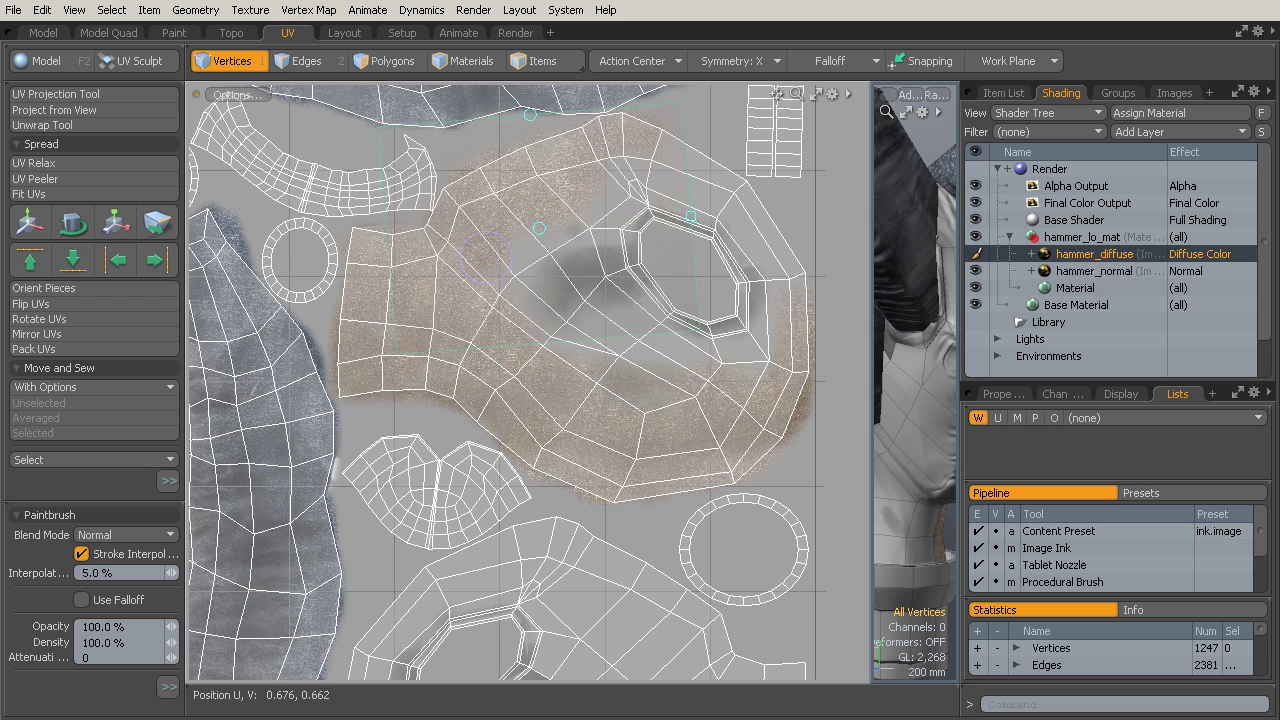
# - Shift the ink photo toward the oval opening and paint the island's center and the opening's edges
pyautogui.moveTo(486, 254); pyautogui.dragTo(562, 240)
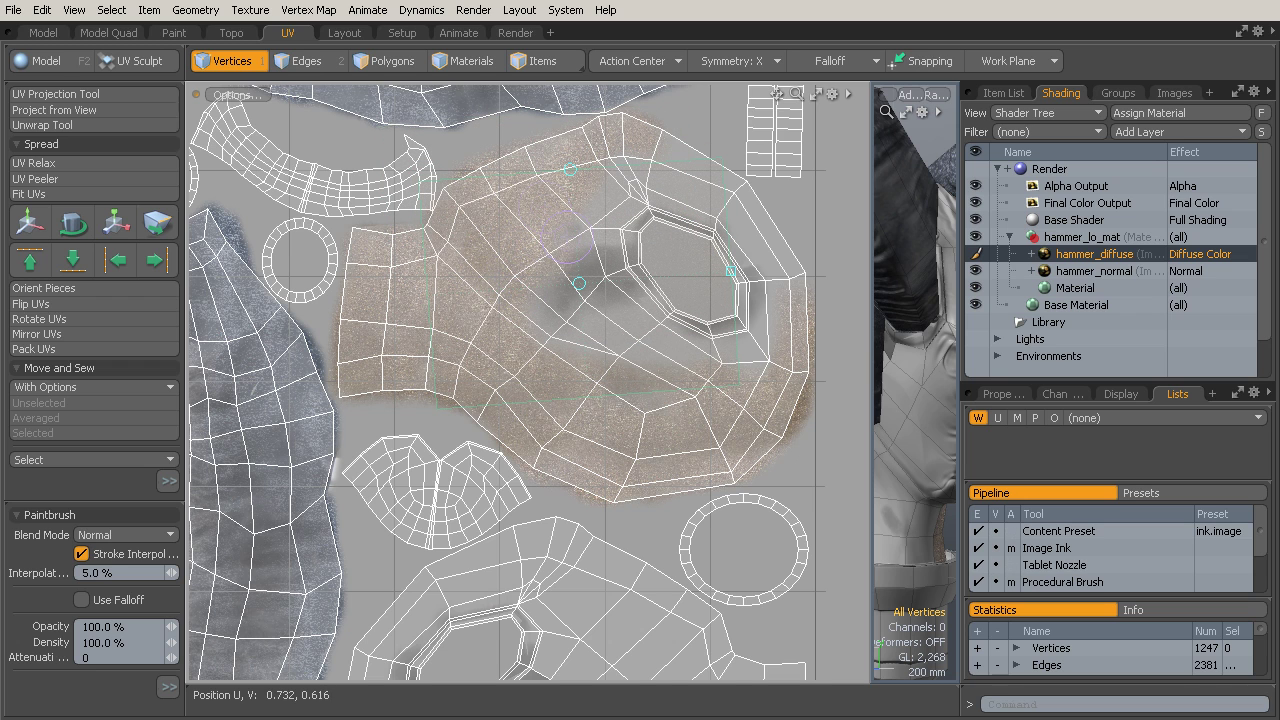
pyautogui.moveTo(490, 273)
pyautogui.mouseDown()
pyautogui.moveTo(597, 345)
pyautogui.moveTo(669, 350)
pyautogui.moveTo(659, 293)
pyautogui.mouseUp()
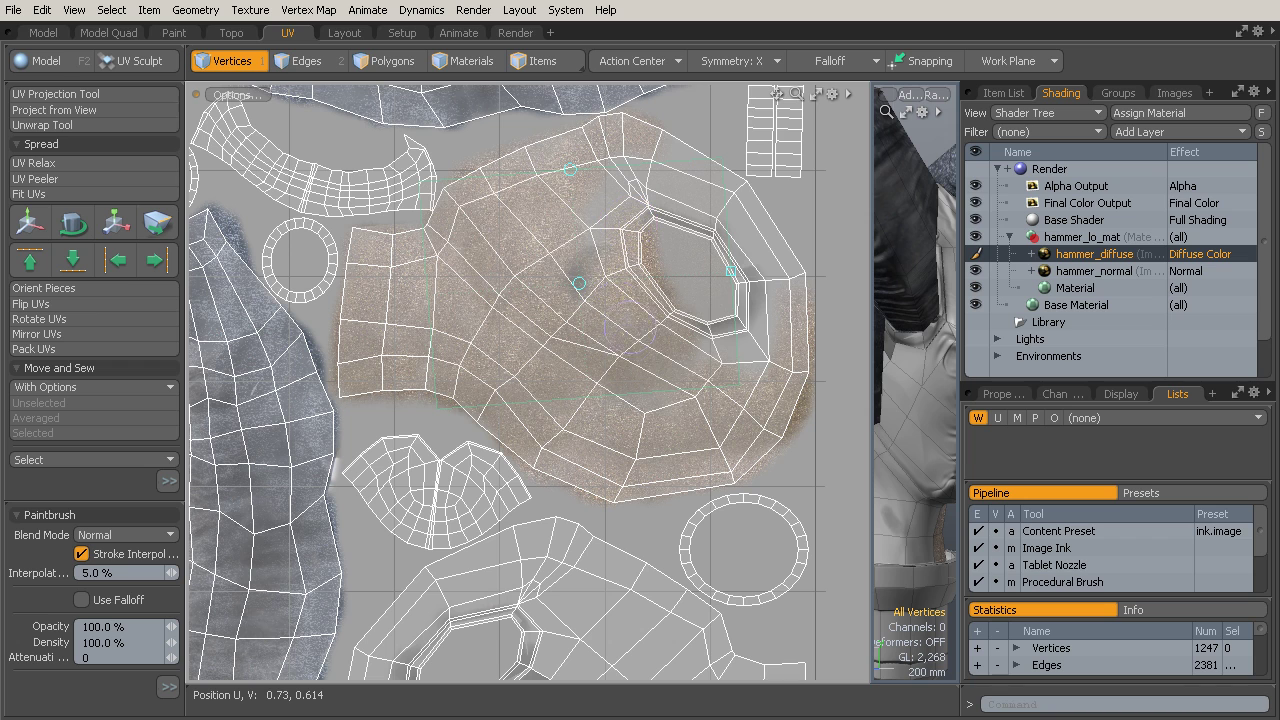
pyautogui.moveTo(579, 283); pyautogui.dragTo(648, 263)
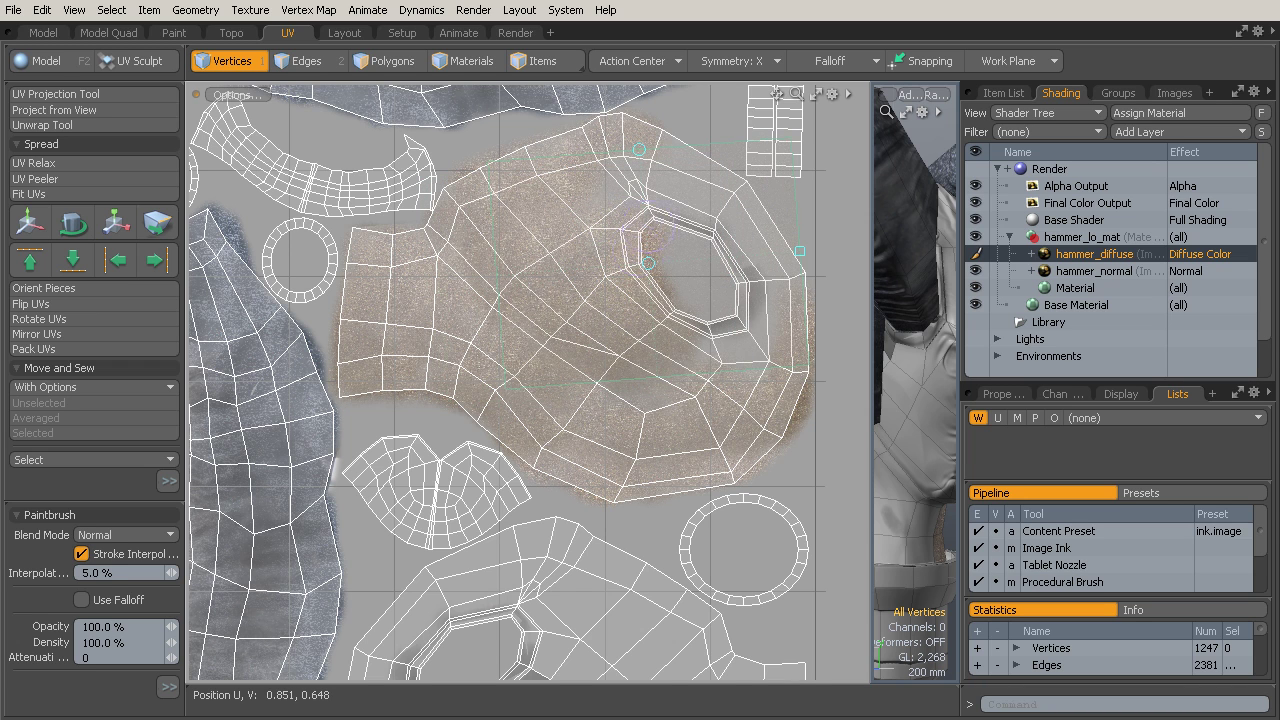
pyautogui.moveTo(741, 267)
pyautogui.mouseDown()
pyautogui.moveTo(726, 308)
pyautogui.moveTo(726, 253)
pyautogui.mouseUp()
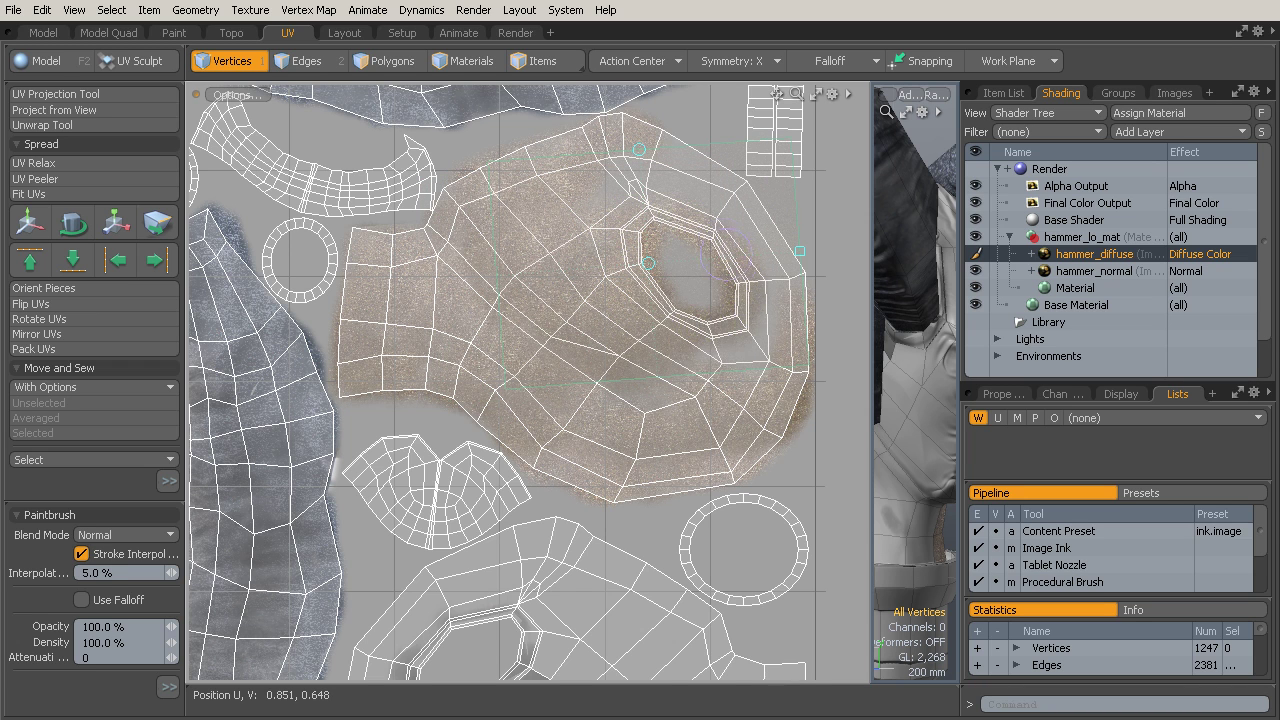
pyautogui.moveTo(634, 222); pyautogui.dragTo(605, 211)
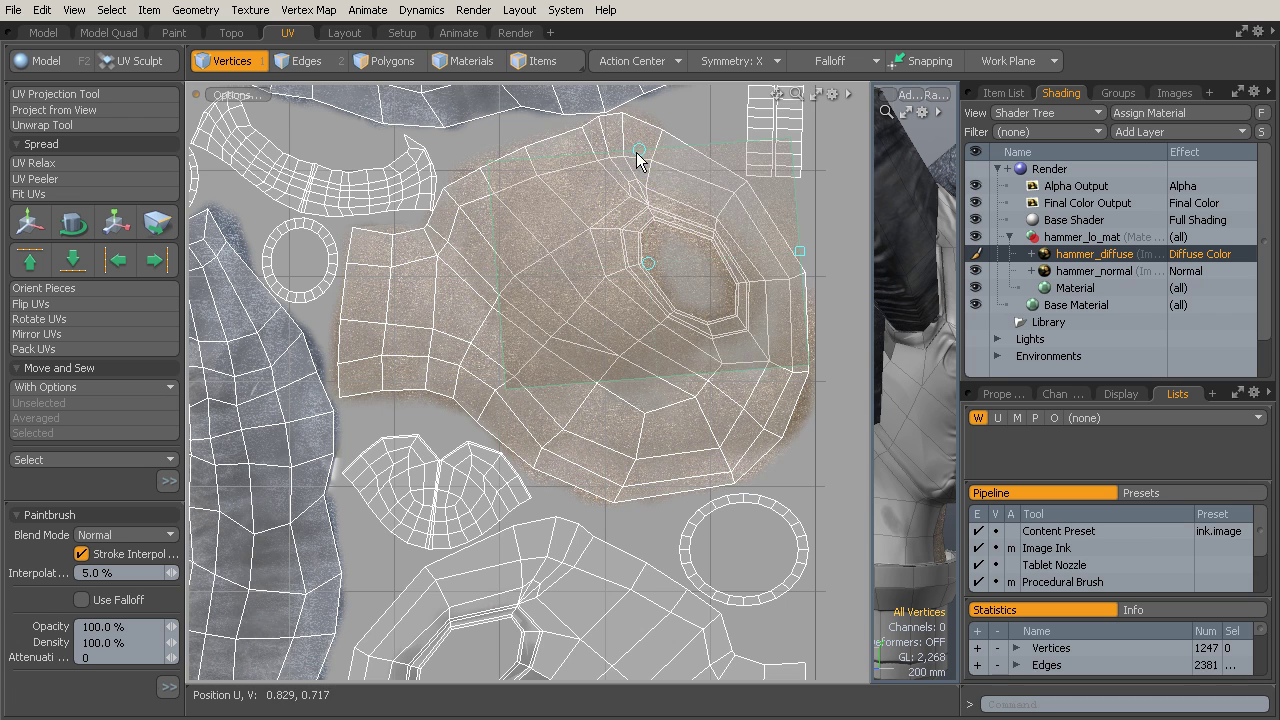
# - Move the ink photo around the oval opening and fill the remaining gaps above, beside and below it
pyautogui.moveTo(651, 263); pyautogui.dragTo(647, 199)
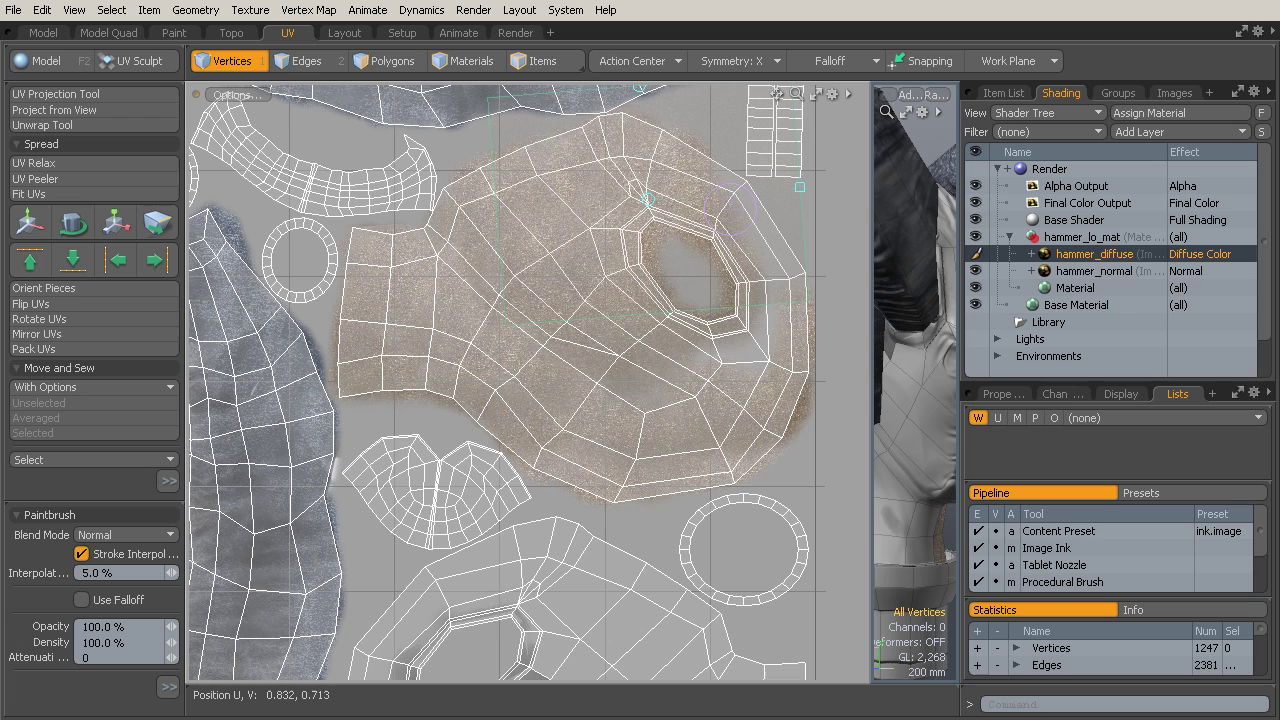
pyautogui.moveTo(773, 235)
pyautogui.mouseDown()
pyautogui.moveTo(790, 292)
pyautogui.moveTo(776, 343)
pyautogui.mouseUp()
pyautogui.moveTo(698, 208); pyautogui.dragTo(706, 285)
pyautogui.moveTo(648, 199); pyautogui.dragTo(696, 287)
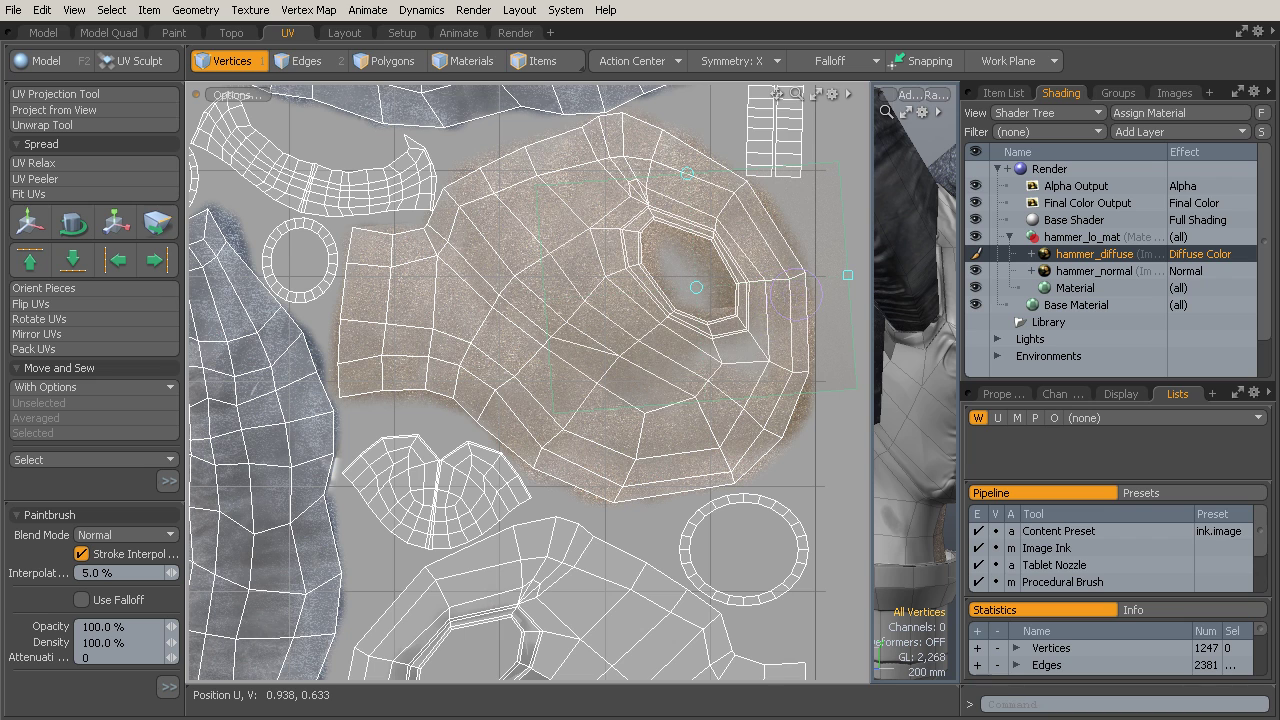
pyautogui.moveTo(760, 344); pyautogui.dragTo(743, 359)
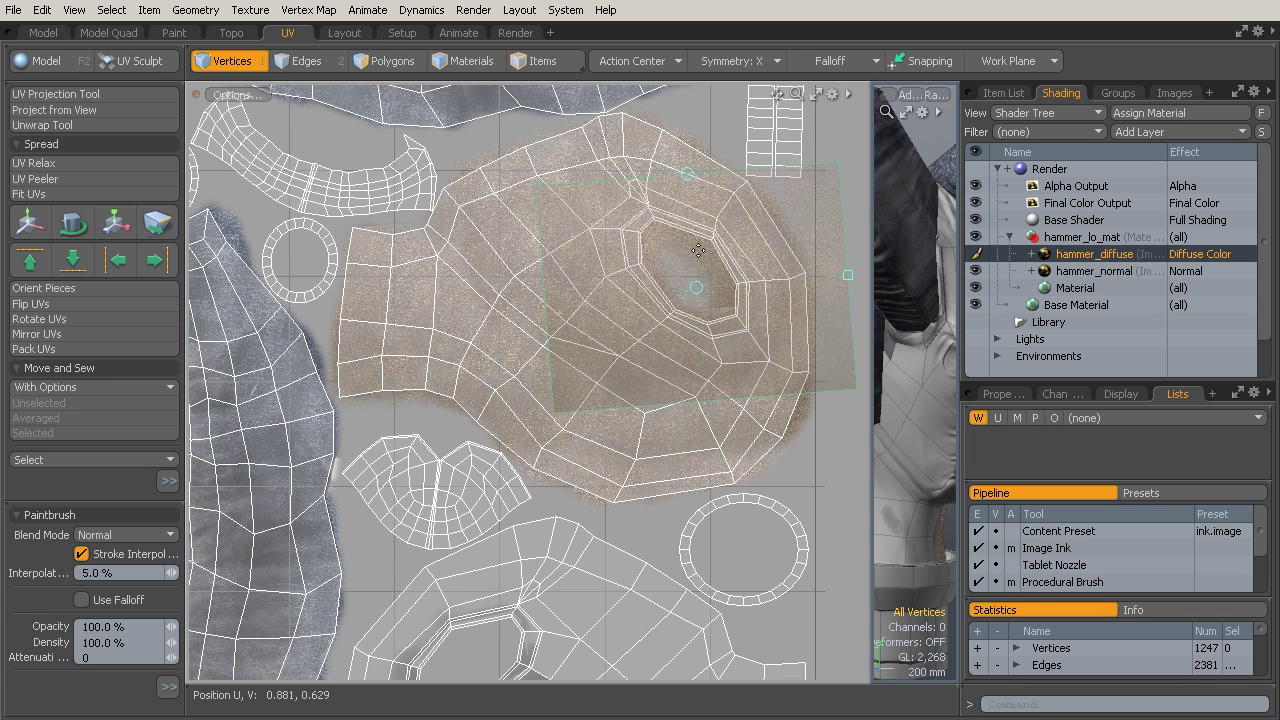
pyautogui.moveTo(696, 289)
pyautogui.mouseDown()
pyautogui.moveTo(690, 403)
pyautogui.moveTo(690, 346)
pyautogui.mouseUp()
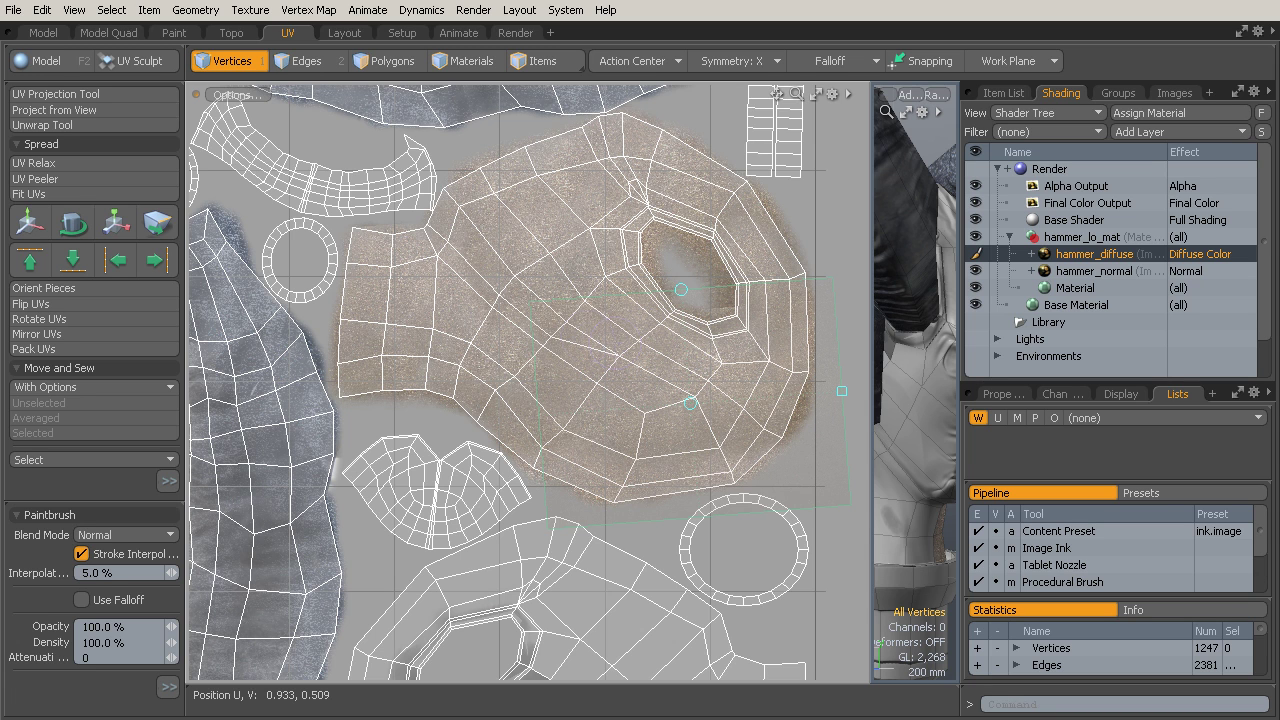
# - Cover the lower head island with the same metal photo, repositioning the ink as needed
pyautogui.moveTo(743, 365)
pyautogui.keyDown('alt'); pyautogui.mouseDown()
pyautogui.moveTo(752, 472)
pyautogui.moveTo(685, 284)
pyautogui.moveTo(757, 186)
pyautogui.moveTo(781, 188)
pyautogui.mouseUp(); pyautogui.keyUp('alt')
pyautogui.moveTo(692, 405); pyautogui.dragTo(571, 400)
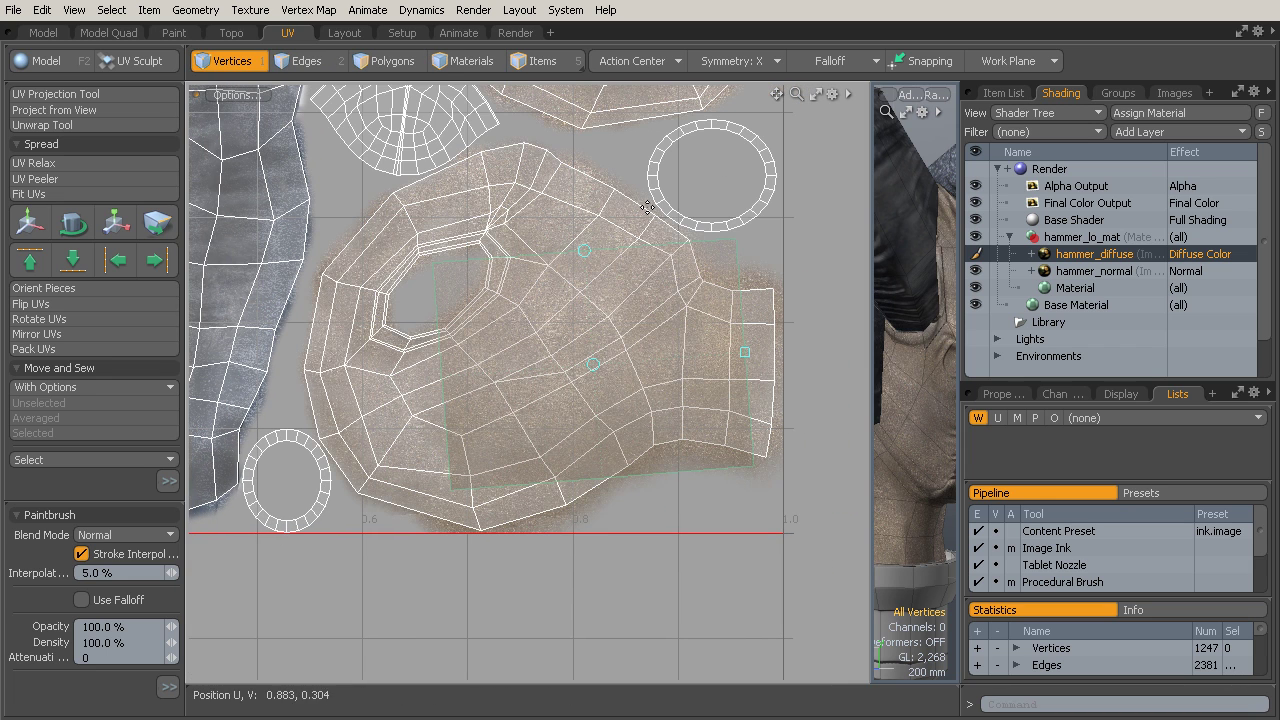
pyautogui.keyDown('alt'); pyautogui.moveTo(699, 334); pyautogui.dragTo(656, 381); pyautogui.keyUp('alt')
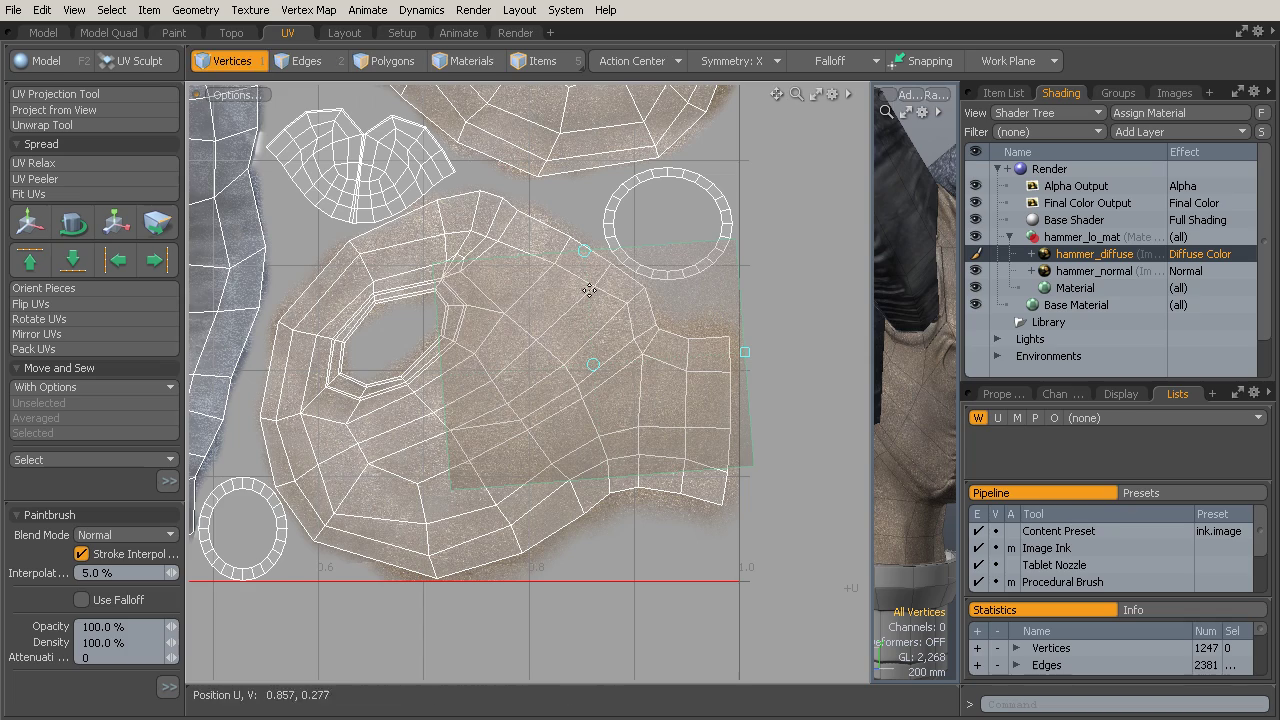
# - In the Paint layout, paint the photo directly on the 3D head along the center of the face and chin
pyautogui.click(171, 38)
pyautogui.moveTo(456, 232)
pyautogui.keyDown('alt'); pyautogui.mouseDown()
pyautogui.moveTo(602, 280)
pyautogui.moveTo(706, 347)
pyautogui.moveTo(683, 292)
pyautogui.moveTo(677, 309)
pyautogui.moveTo(645, 302)
pyautogui.moveTo(697, 308)
pyautogui.moveTo(585, 310)
pyautogui.mouseUp(); pyautogui.keyUp('alt')
pyautogui.click(595, 296)
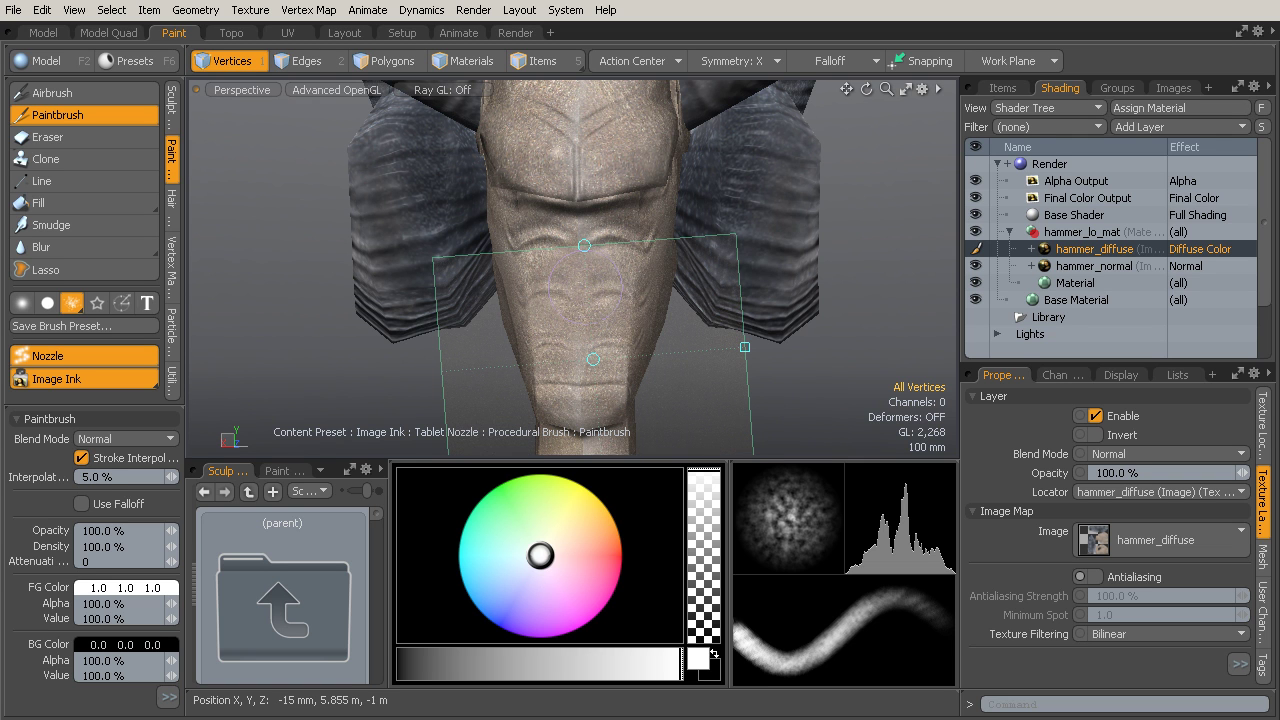
pyautogui.moveTo(582, 357); pyautogui.dragTo(583, 350)
pyautogui.keyDown('alt'); pyautogui.moveTo(608, 298); pyautogui.dragTo(626, 226); pyautogui.keyUp('alt')
pyautogui.moveTo(597, 275); pyautogui.dragTo(603, 320)
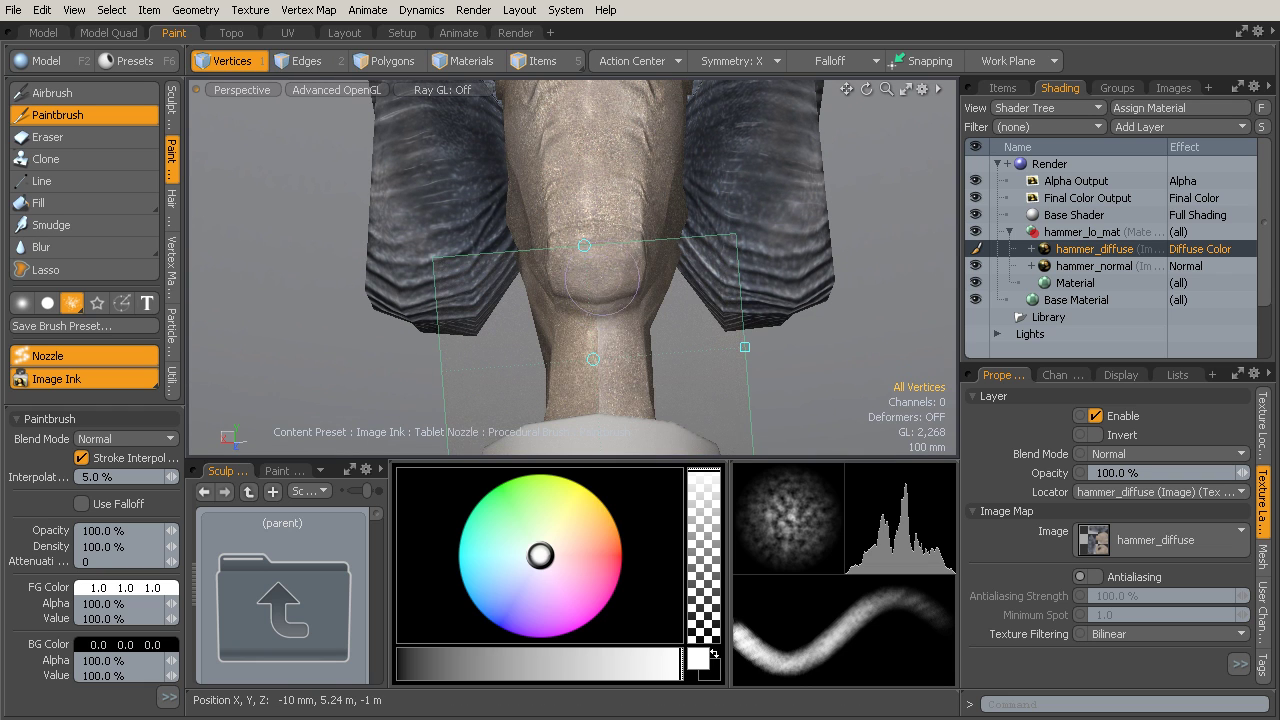
# - Examine the metal texture on the head from the chin over the forehead and back crest to the side of the face
pyautogui.keyDown('alt'); pyautogui.moveTo(674, 428); pyautogui.dragTo(613, 390); pyautogui.keyUp('alt')
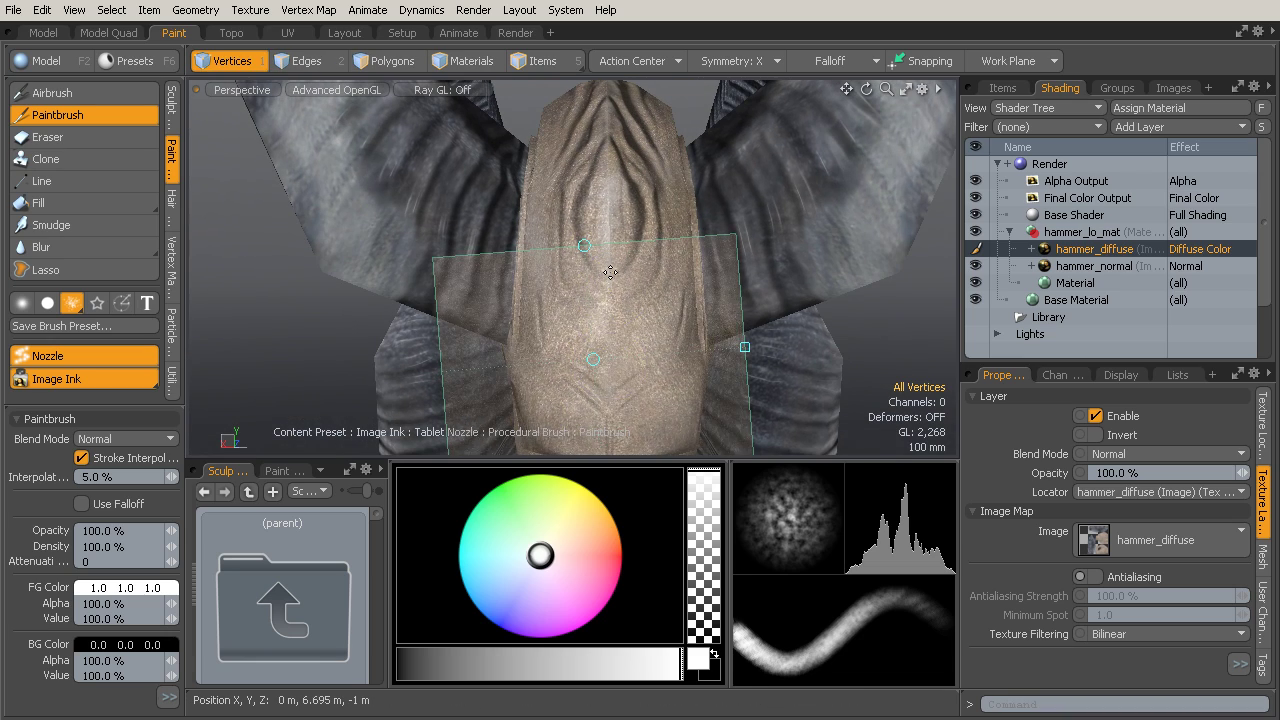
pyautogui.keyDown('alt'); pyautogui.moveTo(610, 271); pyautogui.dragTo(615, 347); pyautogui.keyUp('alt')
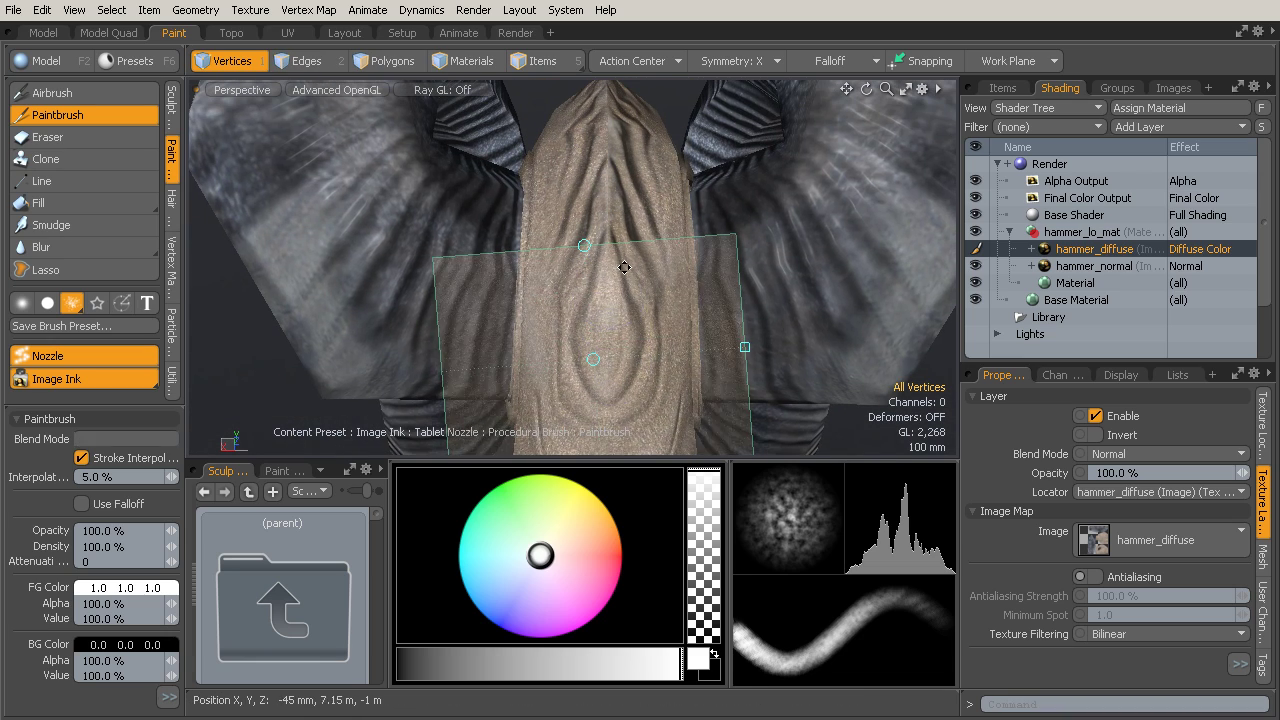
pyautogui.keyDown('alt'); pyautogui.moveTo(624, 267); pyautogui.dragTo(607, 346); pyautogui.keyUp('alt')
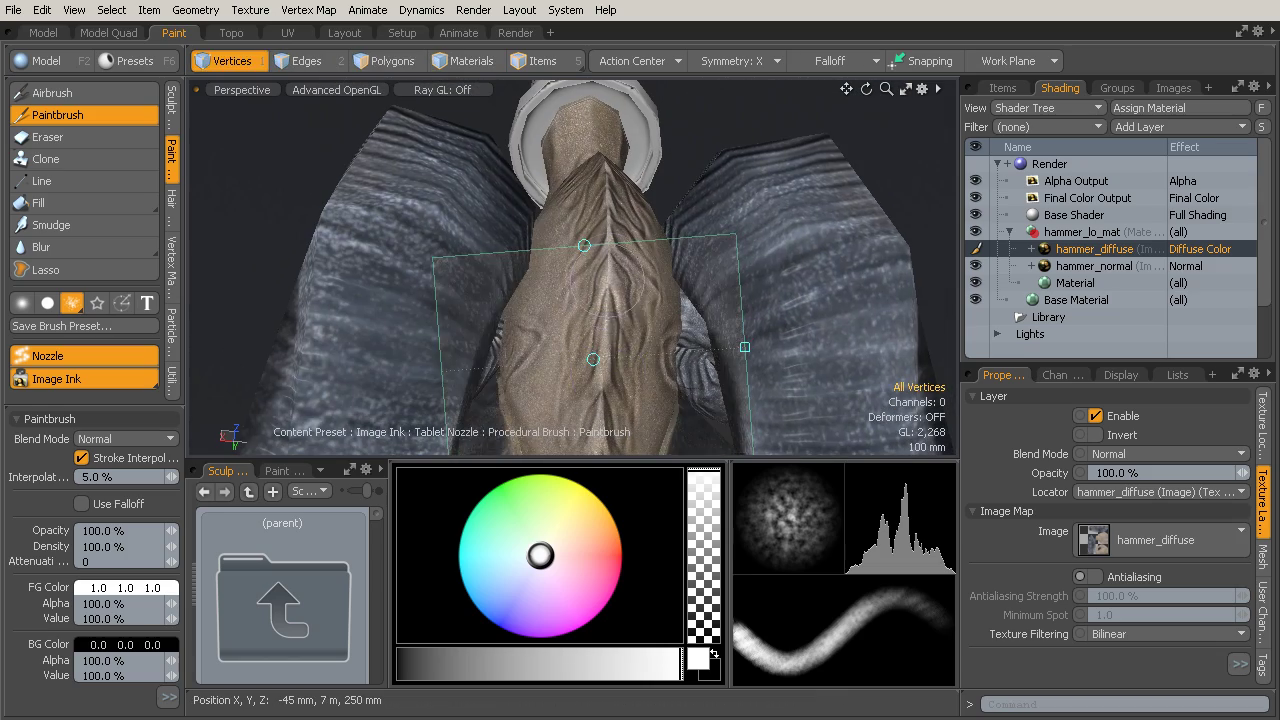
pyautogui.keyDown('alt'); pyautogui.moveTo(603, 282); pyautogui.dragTo(629, 290); pyautogui.keyUp('alt')
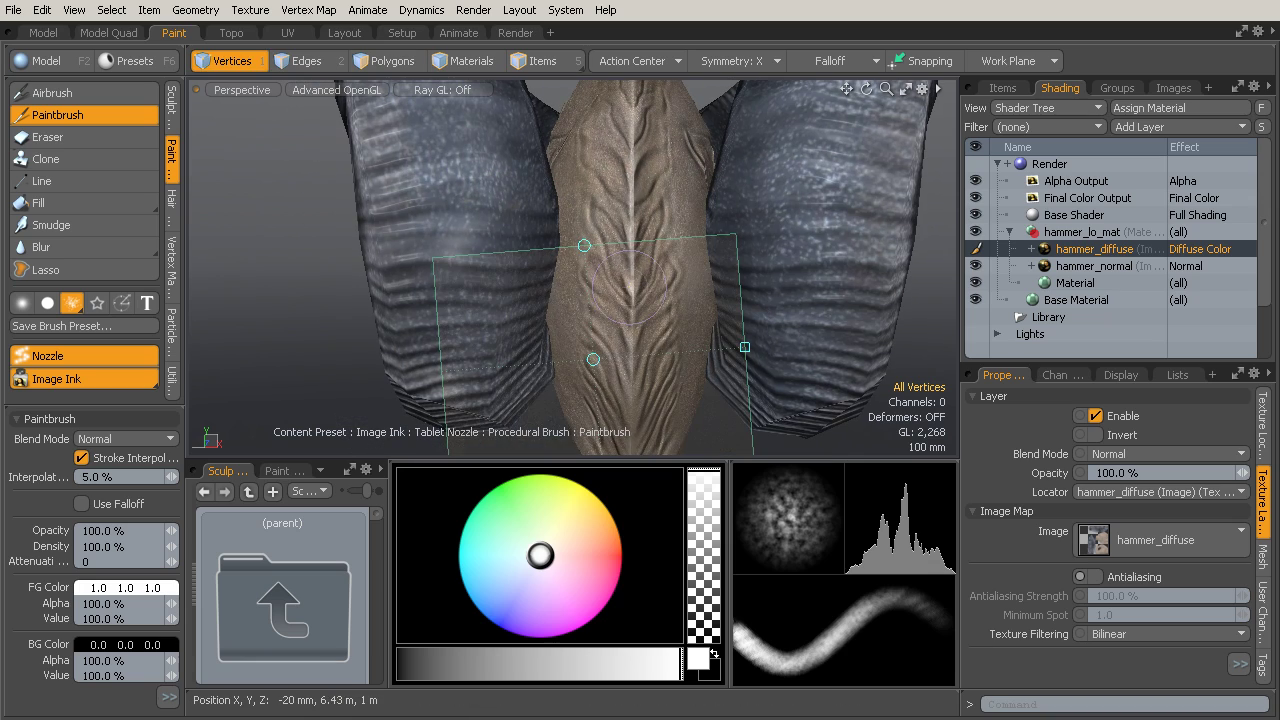
pyautogui.keyDown('alt'); pyautogui.moveTo(630, 371); pyautogui.dragTo(628, 322); pyautogui.keyUp('alt')
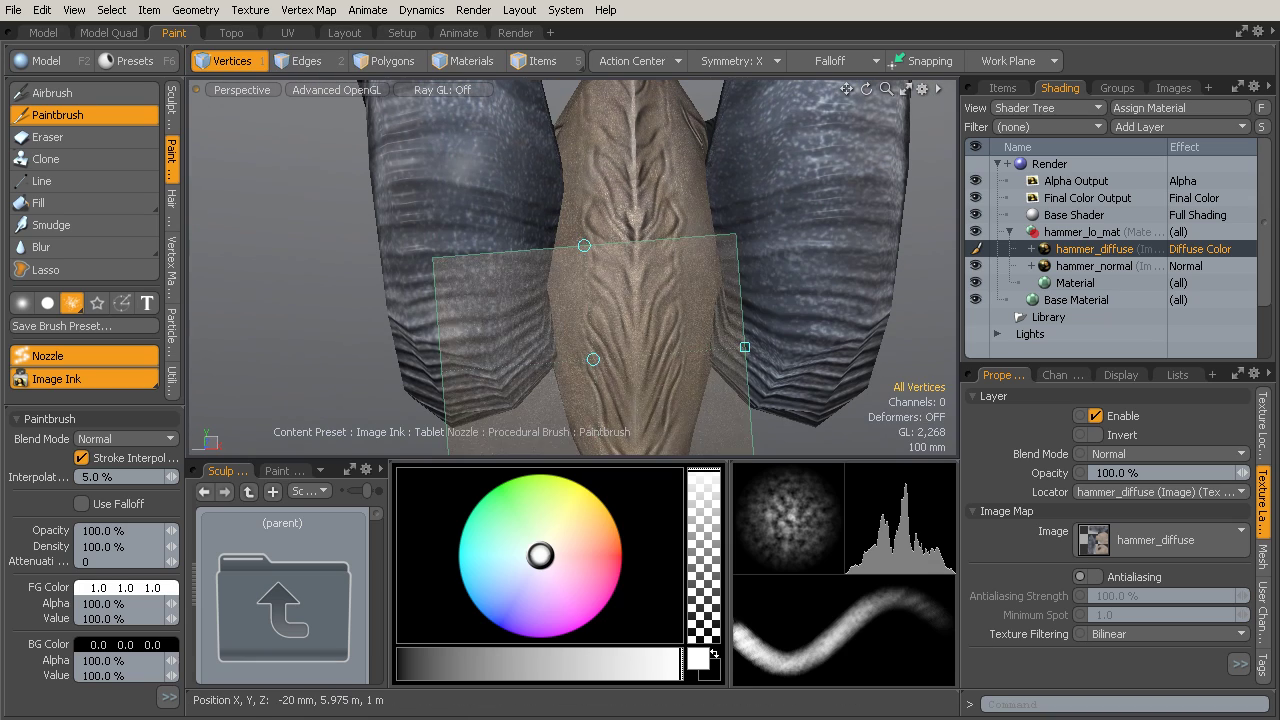
pyautogui.keyDown('alt'); pyautogui.moveTo(634, 416); pyautogui.dragTo(897, 298); pyautogui.keyUp('alt')
pyautogui.keyDown('alt'); pyautogui.moveTo(670, 250); pyautogui.dragTo(909, 294); pyautogui.keyUp('alt')
pyautogui.moveTo(690, 320)
pyautogui.keyDown('ctrl'); pyautogui.keyDown('alt'); pyautogui.mouseDown()
pyautogui.moveTo(754, 326)
pyautogui.moveTo(658, 297)
pyautogui.moveTo(766, 280)
pyautogui.moveTo(683, 325)
pyautogui.moveTo(660, 320)
pyautogui.mouseUp(); pyautogui.keyUp('alt'); pyautogui.keyUp('ctrl')
# - Set up a plain Paintbrush with the smooth brush, no nozzle or Image Ink, a black foreground color and 50% opacity
pyautogui.press('space')
pyautogui.click(105, 114)
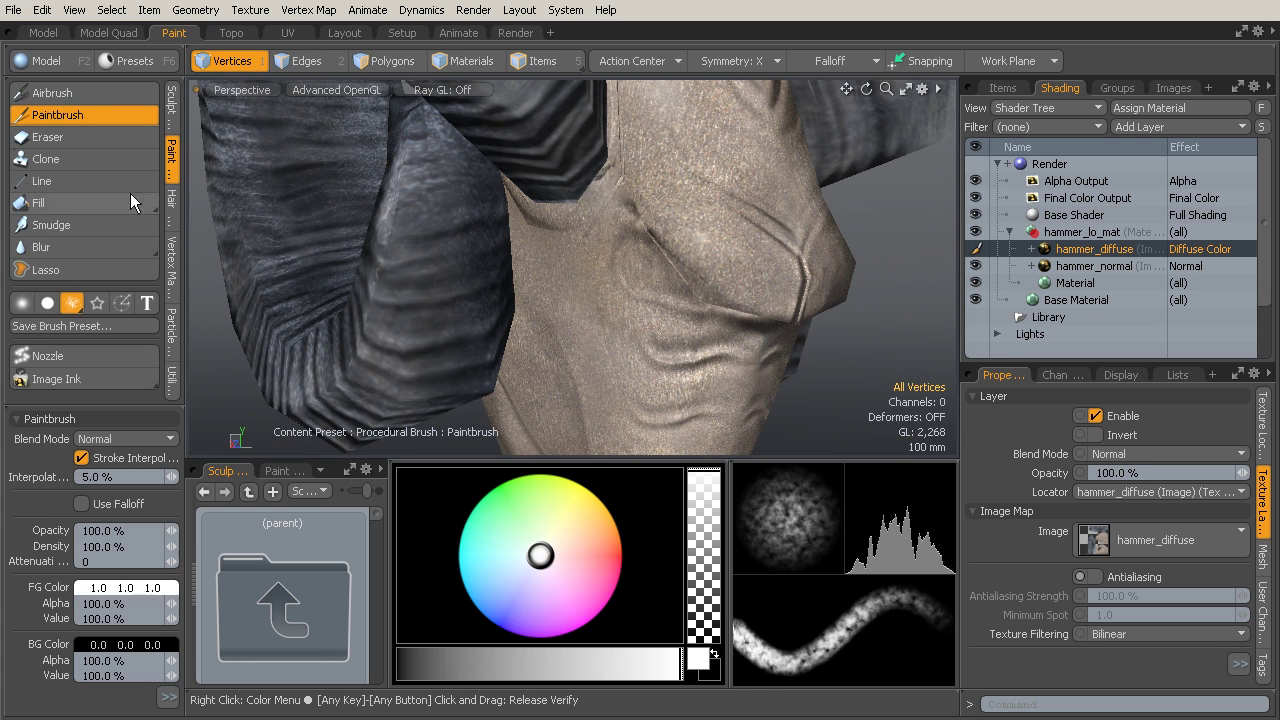
pyautogui.click(22, 303)
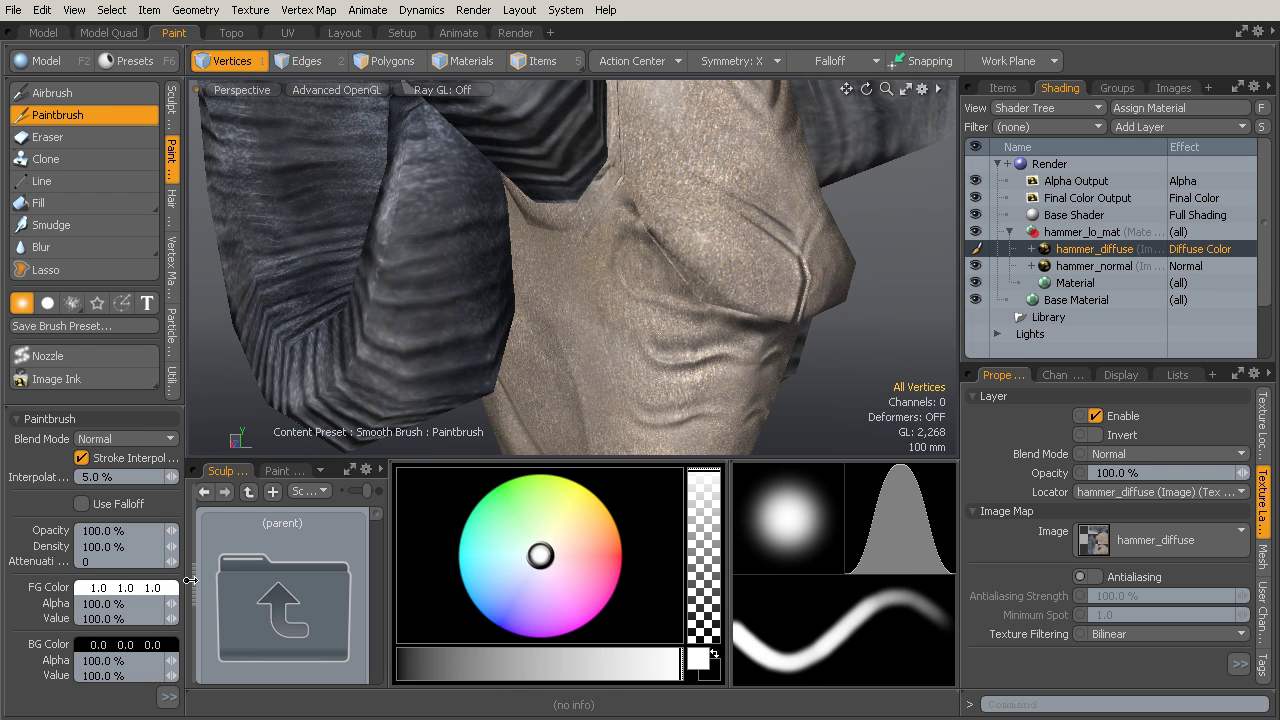
pyautogui.moveTo(588, 664); pyautogui.dragTo(390, 660)
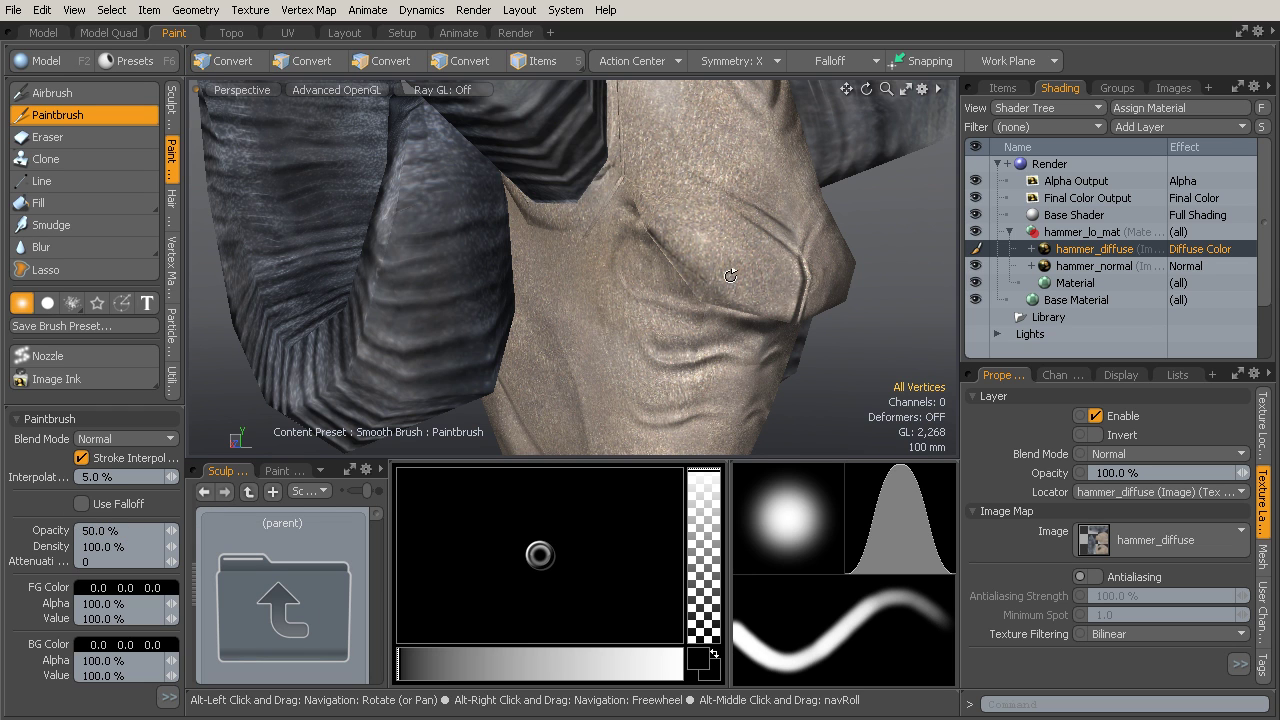
# - Set the brush opacity to 100% and paint the inside of the eye socket solid black
pyautogui.moveTo(796, 260)
pyautogui.keyDown('alt'); pyautogui.mouseDown()
pyautogui.moveTo(755, 292)
pyautogui.moveTo(705, 285)
pyautogui.moveTo(714, 292)
pyautogui.moveTo(674, 237)
pyautogui.moveTo(653, 263)
pyautogui.moveTo(708, 290)
pyautogui.moveTo(654, 271)
pyautogui.mouseUp(); pyautogui.keyUp('alt')
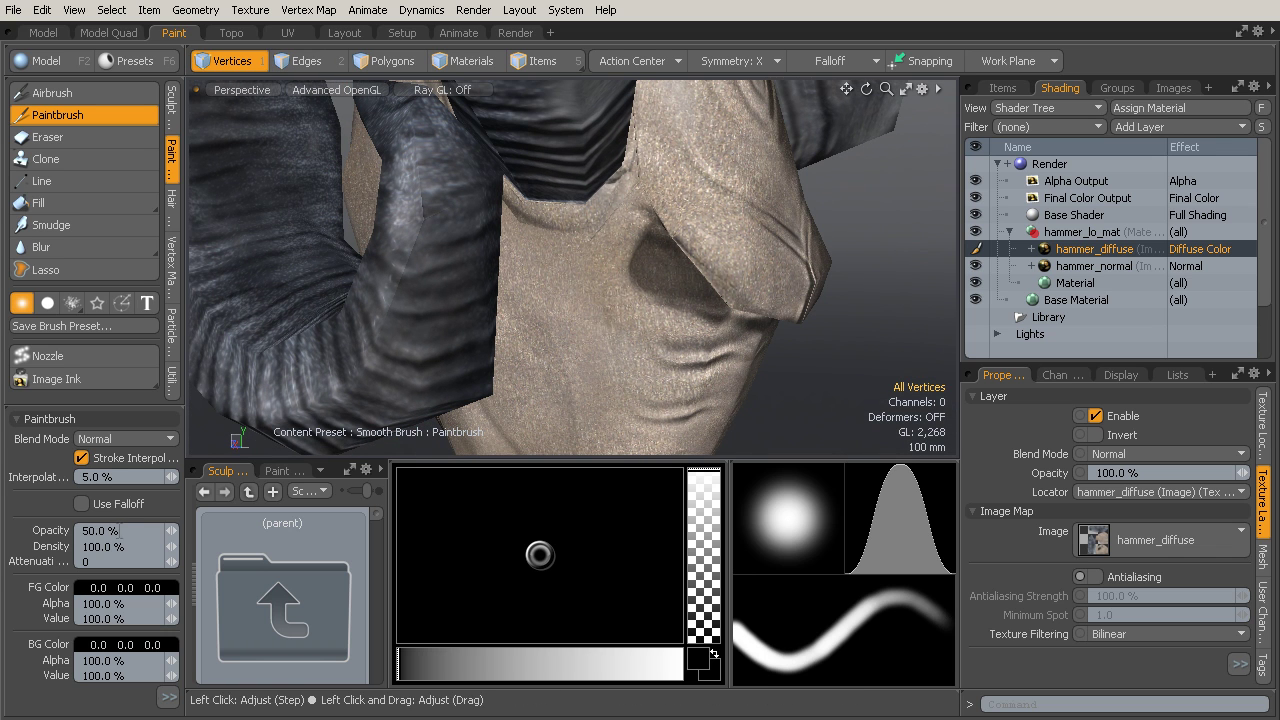
pyautogui.click(100, 531)
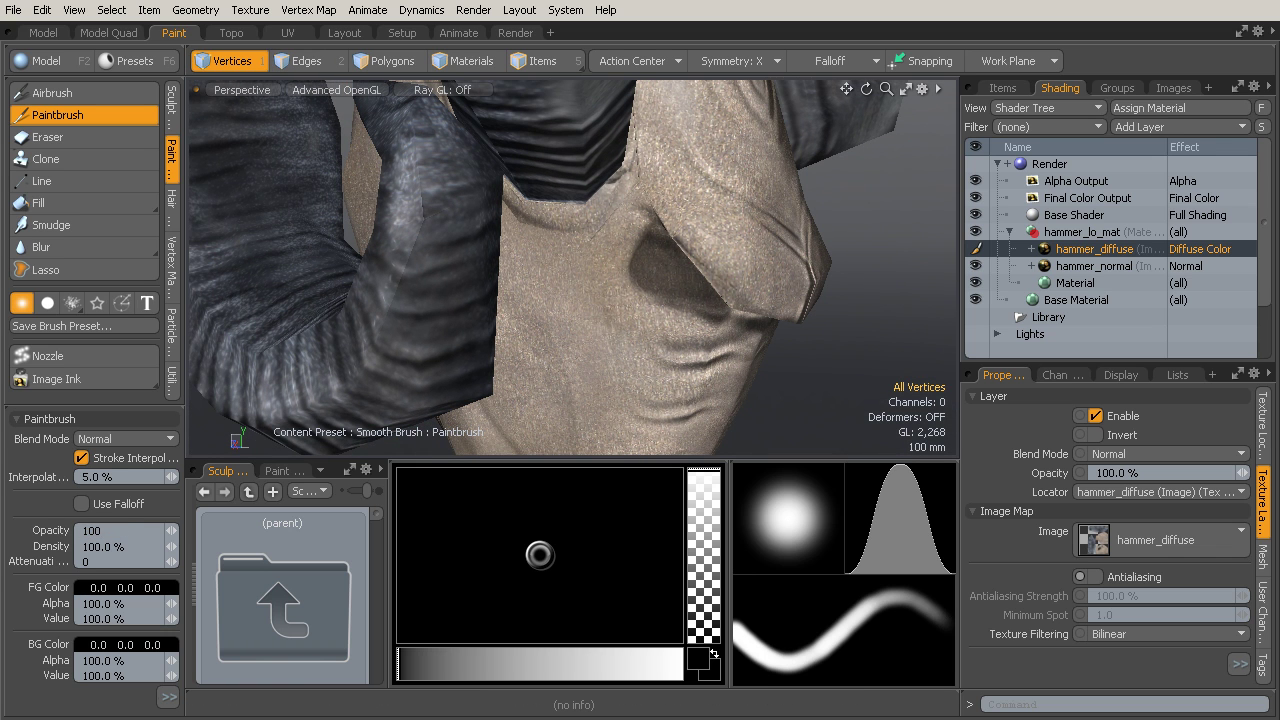
pyautogui.moveTo(790, 277)
pyautogui.keyDown('alt'); pyautogui.mouseDown()
pyautogui.moveTo(704, 270)
pyautogui.moveTo(658, 244)
pyautogui.mouseUp(); pyautogui.keyUp('alt')
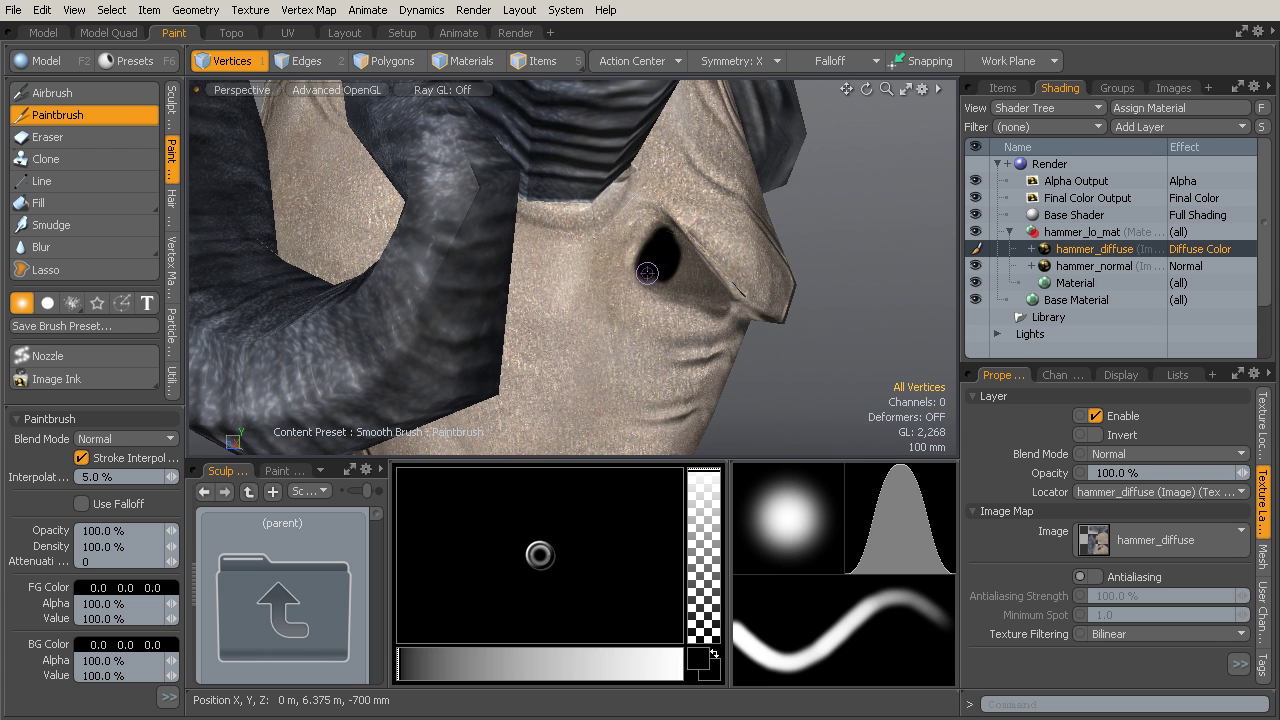
pyautogui.moveTo(717, 291)
pyautogui.keyDown('alt'); pyautogui.mouseDown()
pyautogui.moveTo(723, 300)
pyautogui.moveTo(665, 286)
pyautogui.mouseUp(); pyautogui.keyUp('alt')
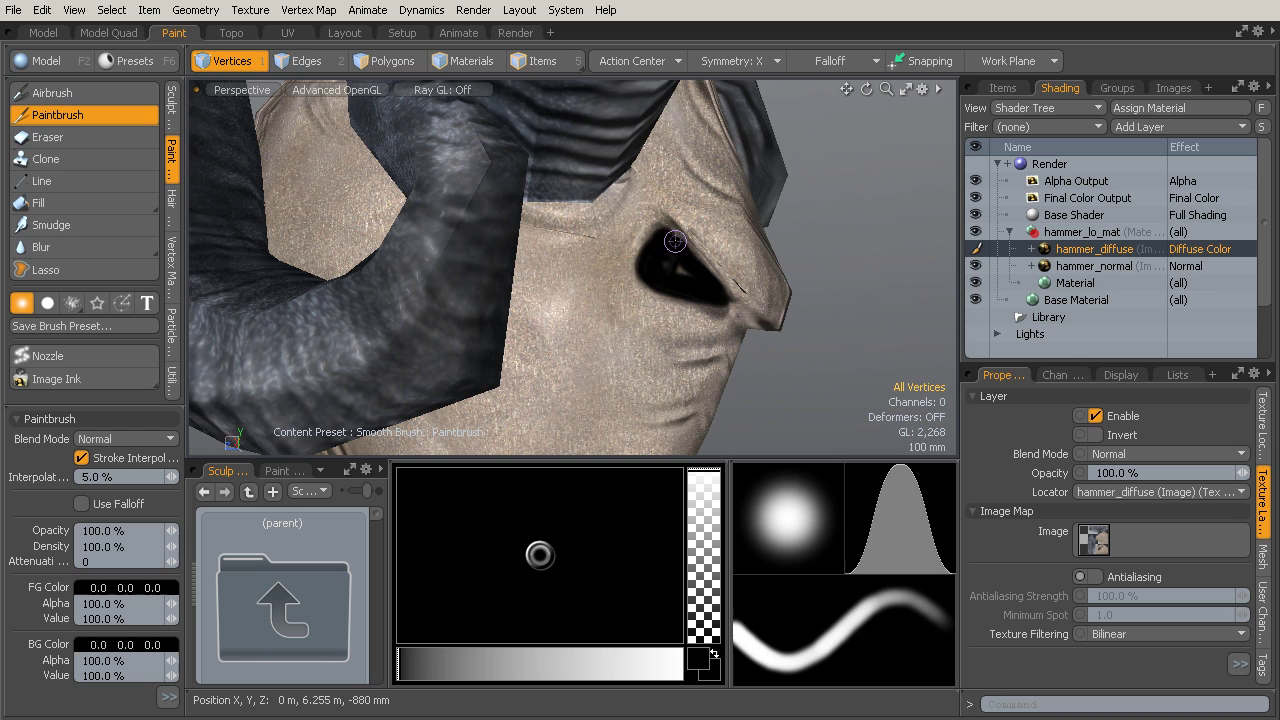
# - Switch to the procedural brush with a 0.4 gray foreground color and set its opacity to 50%
pyautogui.moveTo(688, 277)
pyautogui.keyDown('alt'); pyautogui.mouseDown()
pyautogui.moveTo(688, 303)
pyautogui.moveTo(750, 328)
pyautogui.moveTo(751, 290)
pyautogui.mouseUp(); pyautogui.keyUp('alt')
pyautogui.click(73, 303)
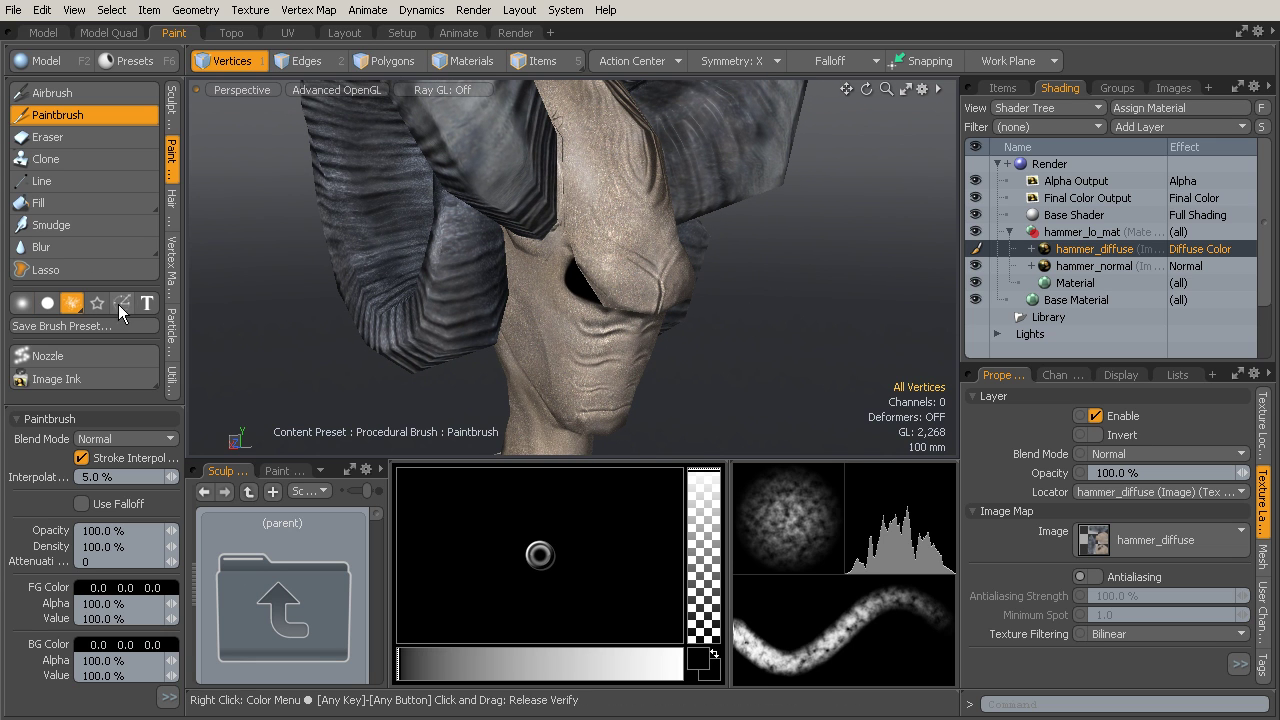
pyautogui.moveTo(457, 661); pyautogui.dragTo(497, 664)
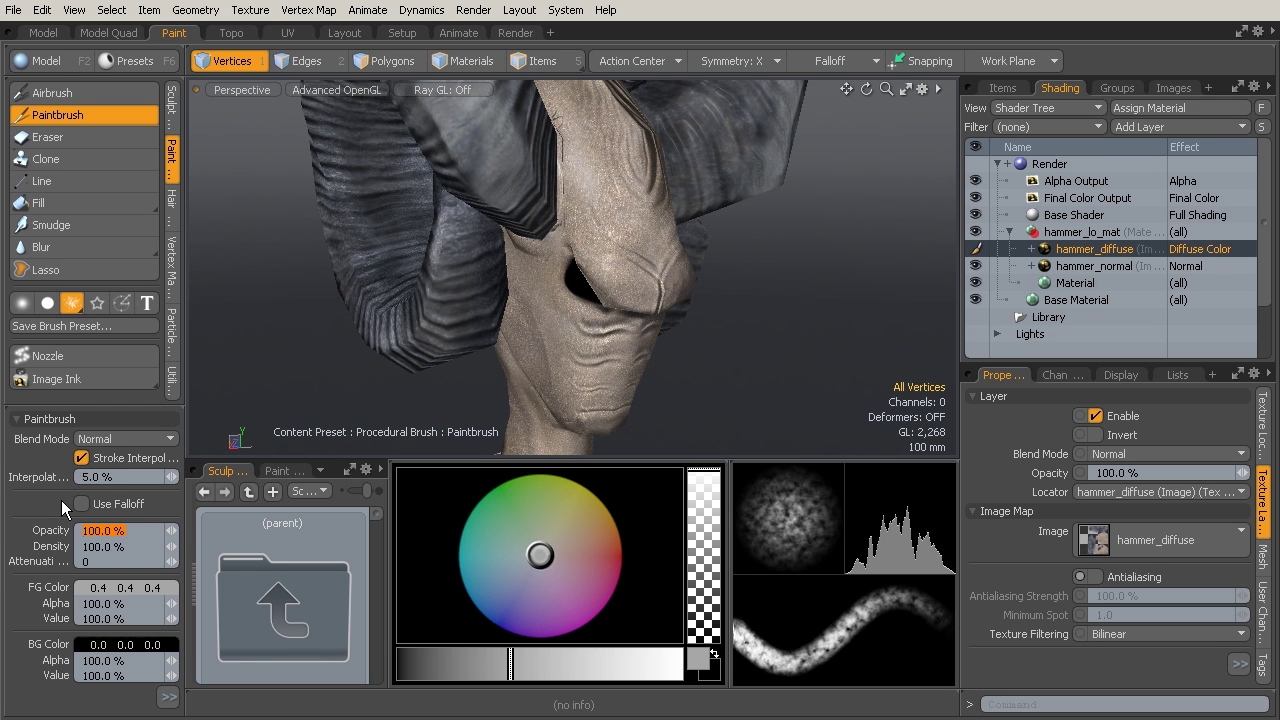
pyautogui.write('50')
pyautogui.press('Return')
# - Set the brush opacity to 30%, brush gray mottling over the brow and nose area, and check the X symmetry setting
pyautogui.moveTo(697, 262)
pyautogui.keyDown('alt'); pyautogui.mouseDown()
pyautogui.moveTo(788, 226)
pyautogui.moveTo(770, 236)
pyautogui.mouseUp(); pyautogui.keyUp('alt')
pyautogui.moveTo(659, 270)
pyautogui.keyDown('alt'); pyautogui.mouseDown()
pyautogui.moveTo(693, 280)
pyautogui.moveTo(603, 291)
pyautogui.mouseUp(); pyautogui.keyUp('alt')
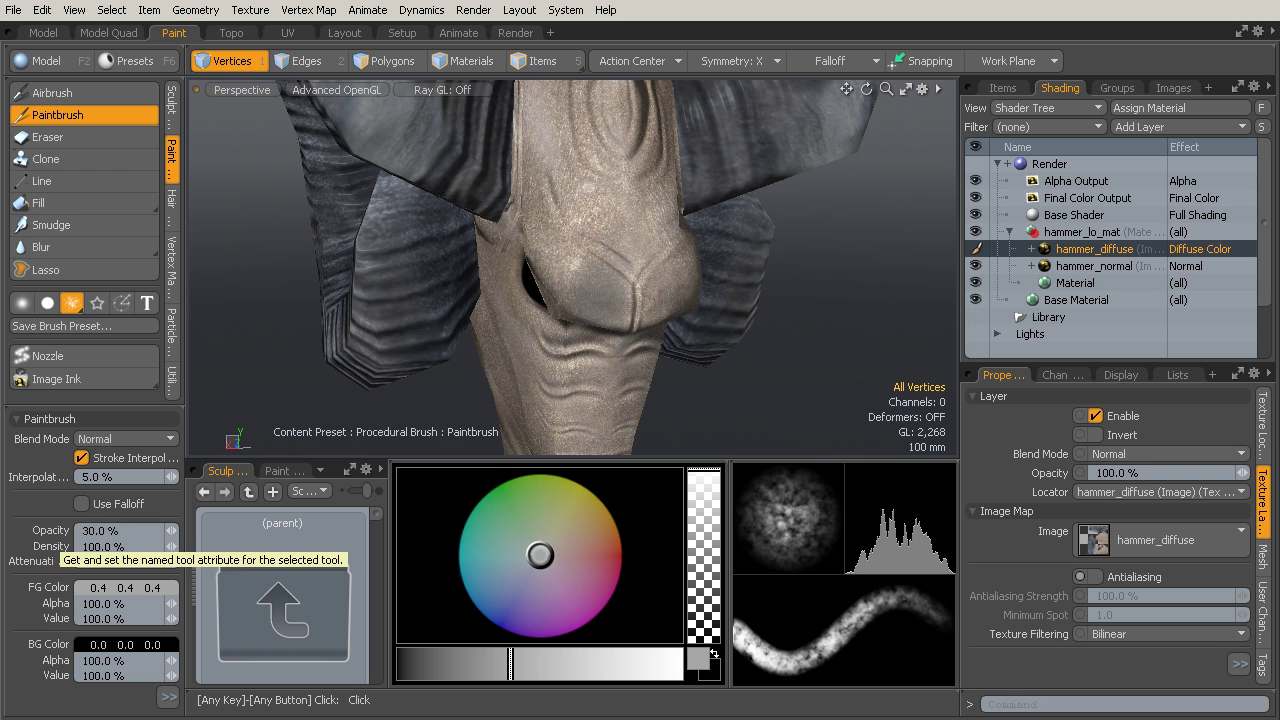
pyautogui.moveTo(585, 236)
pyautogui.keyDown('alt'); pyautogui.mouseDown()
pyautogui.moveTo(682, 241)
pyautogui.moveTo(656, 272)
pyautogui.moveTo(602, 208)
pyautogui.mouseUp(); pyautogui.keyUp('alt')
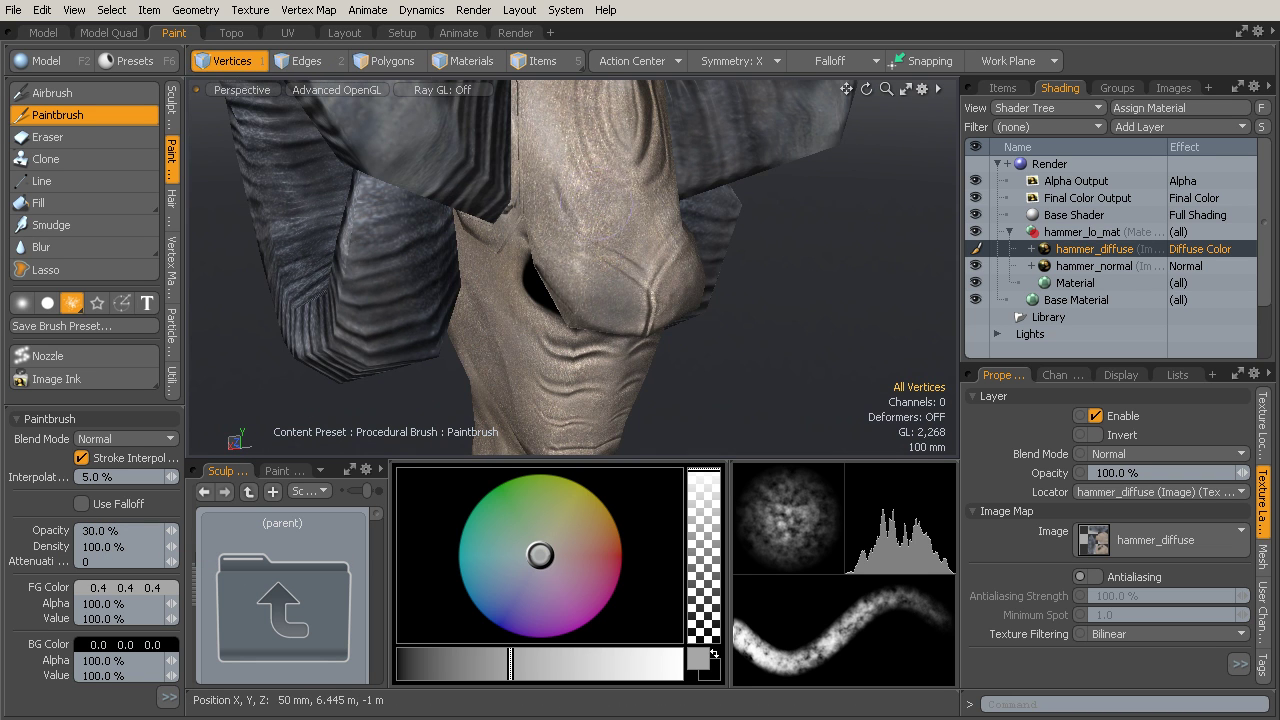
pyautogui.keyDown('alt'); pyautogui.moveTo(640, 246); pyautogui.dragTo(700, 200); pyautogui.keyUp('alt')
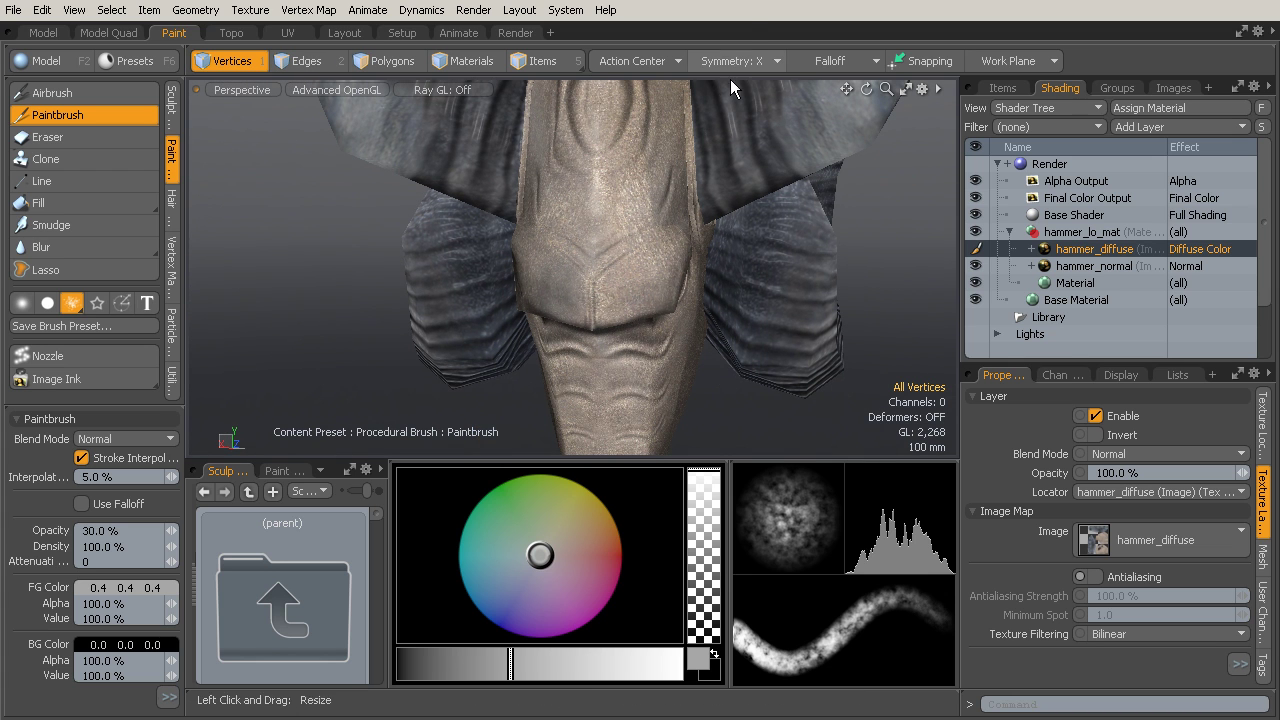
pyautogui.click(730, 61)
pyautogui.click(726, 57)
# - Brush the same gray mottling over the opposite brow, muzzle, cheek and forehead
pyautogui.keyDown('alt'); pyautogui.moveTo(650, 240); pyautogui.dragTo(605, 290); pyautogui.keyUp('alt')
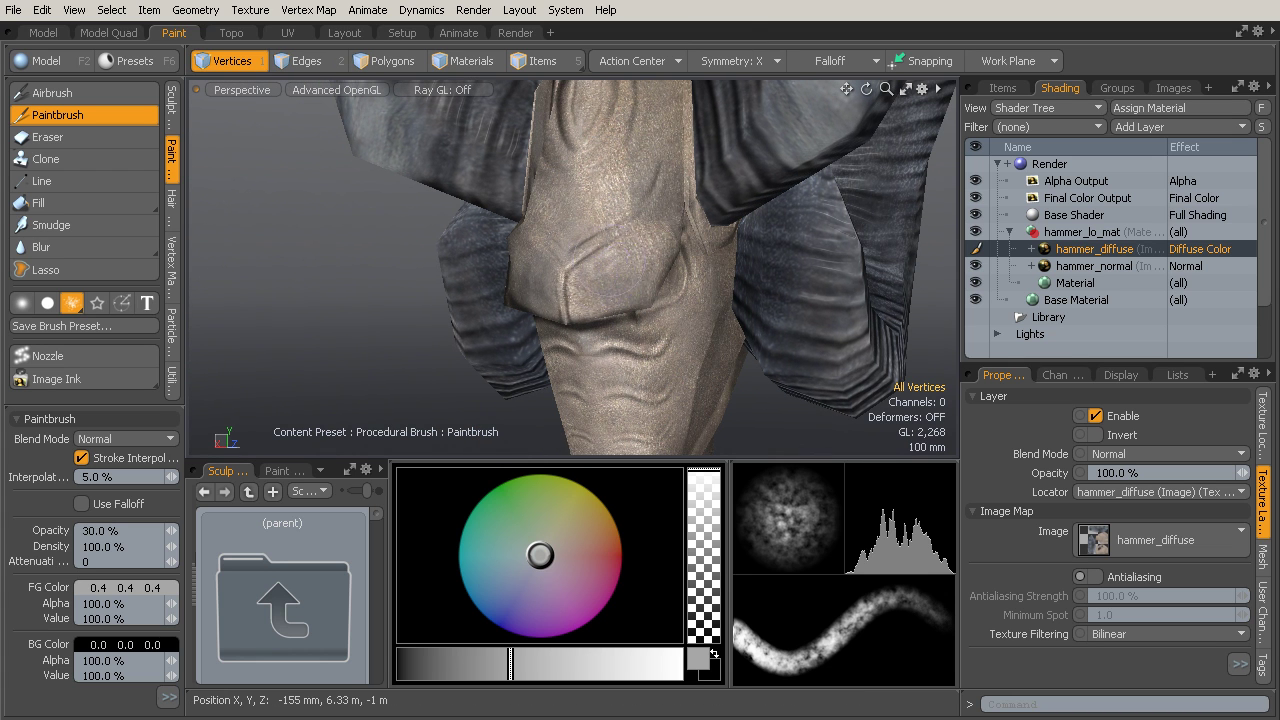
pyautogui.keyDown('alt'); pyautogui.moveTo(600, 185); pyautogui.dragTo(660, 210); pyautogui.keyUp('alt')
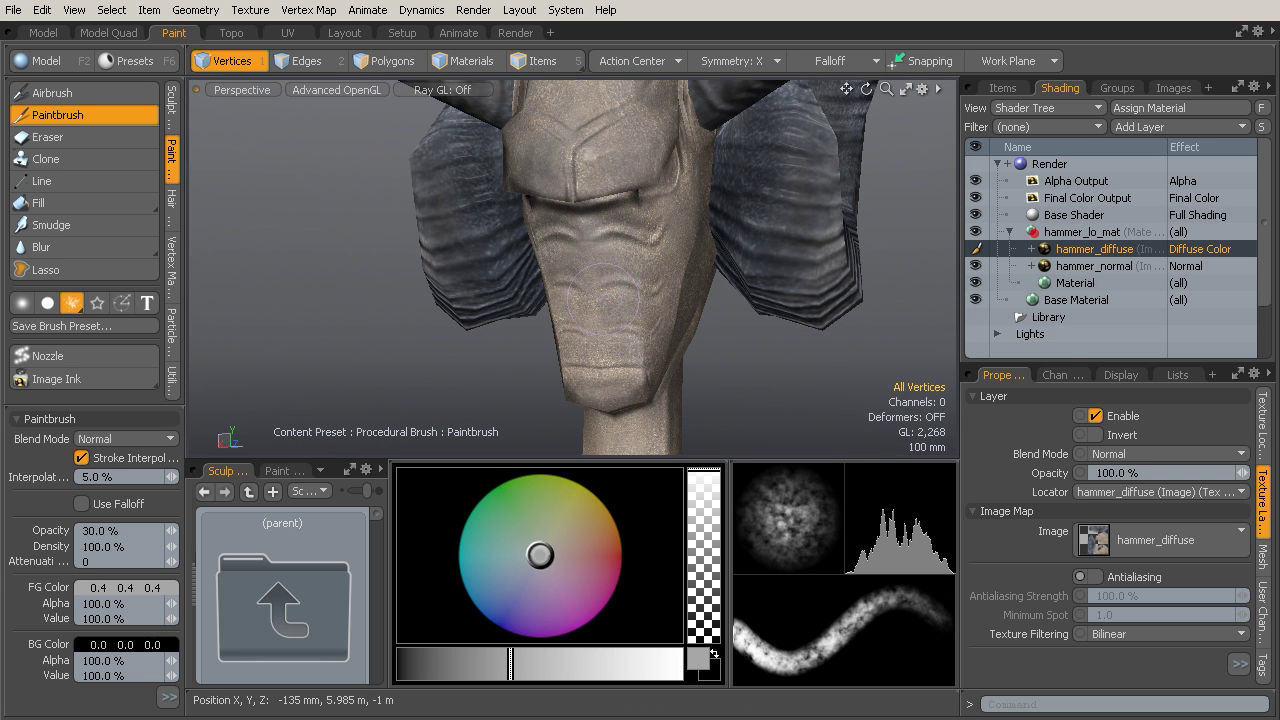
pyautogui.keyDown('alt'); pyautogui.moveTo(671, 357); pyautogui.dragTo(688, 350); pyautogui.keyUp('alt')
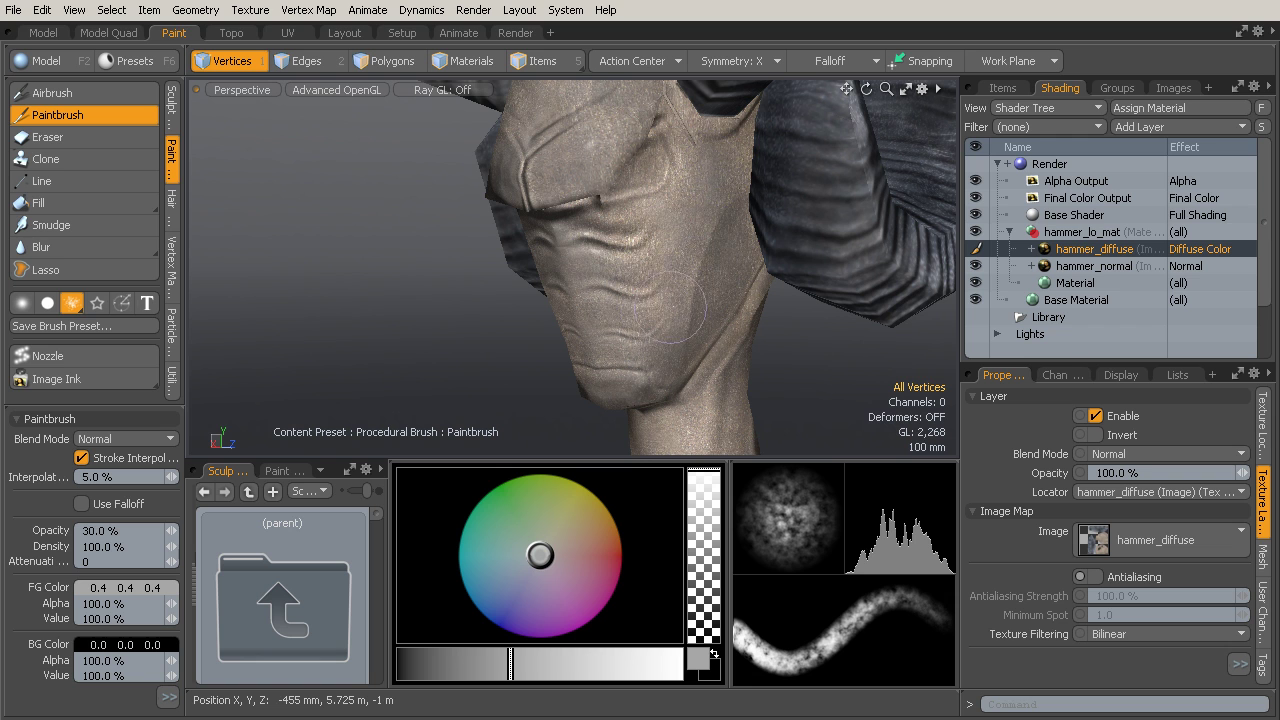
pyautogui.keyDown('alt'); pyautogui.moveTo(686, 212); pyautogui.dragTo(649, 267); pyautogui.keyUp('alt')
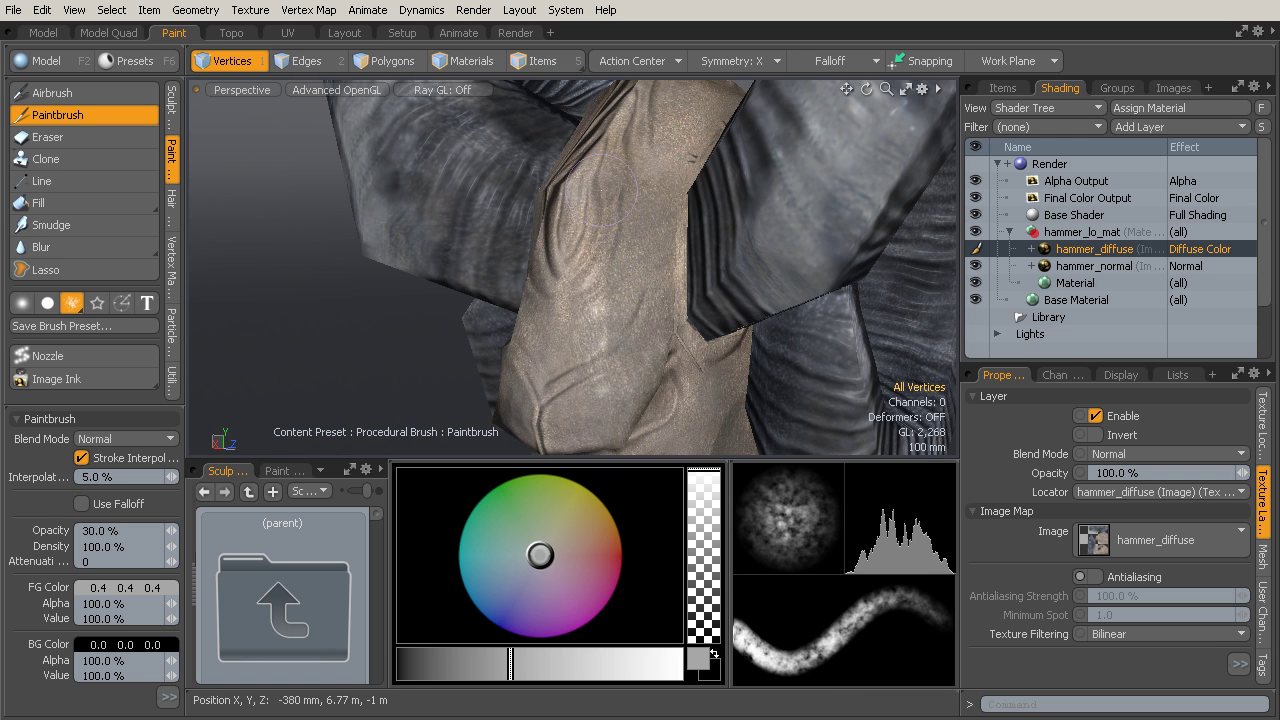
pyautogui.moveTo(588, 292)
pyautogui.keyDown('alt'); pyautogui.mouseDown()
pyautogui.moveTo(663, 294)
pyautogui.moveTo(565, 270)
pyautogui.mouseUp(); pyautogui.keyUp('alt')
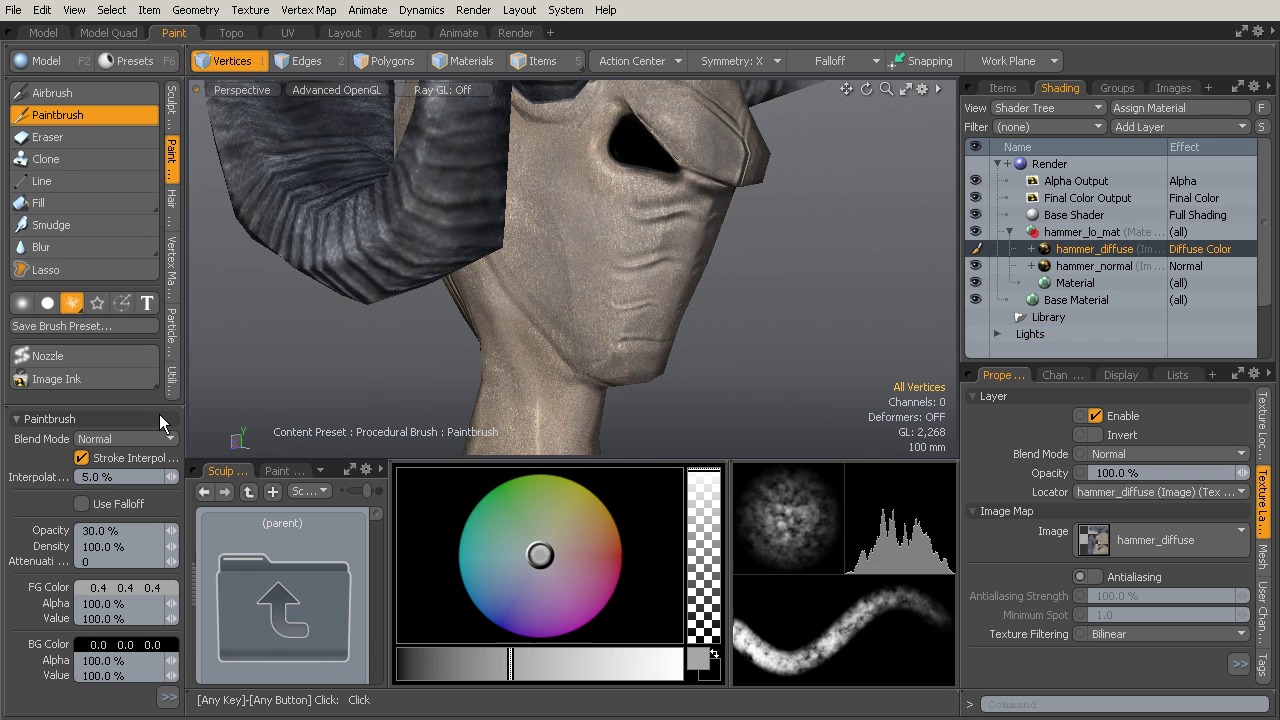
# - Switch the Paintbrush to the smooth brush with a white foreground color, and enable the tablet nozzle and Image Ink
pyautogui.click(22, 307)
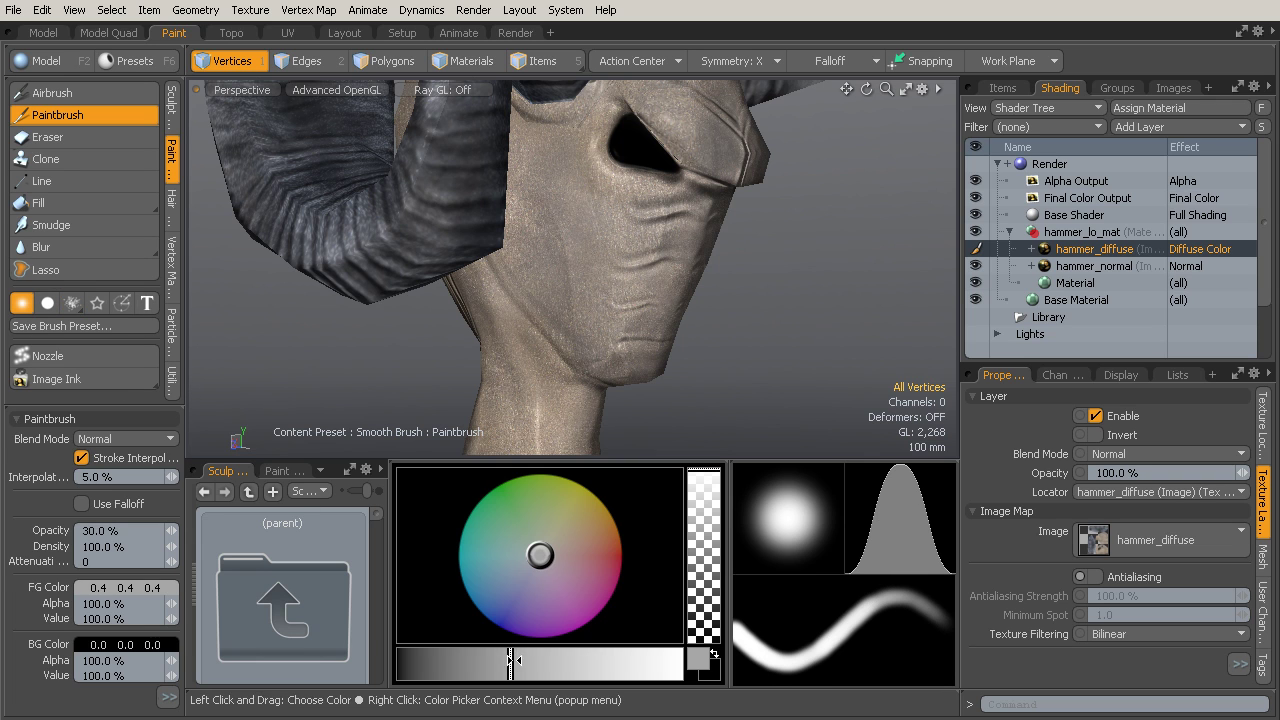
pyautogui.moveTo(511, 661); pyautogui.dragTo(684, 661)
pyautogui.click(62, 356)
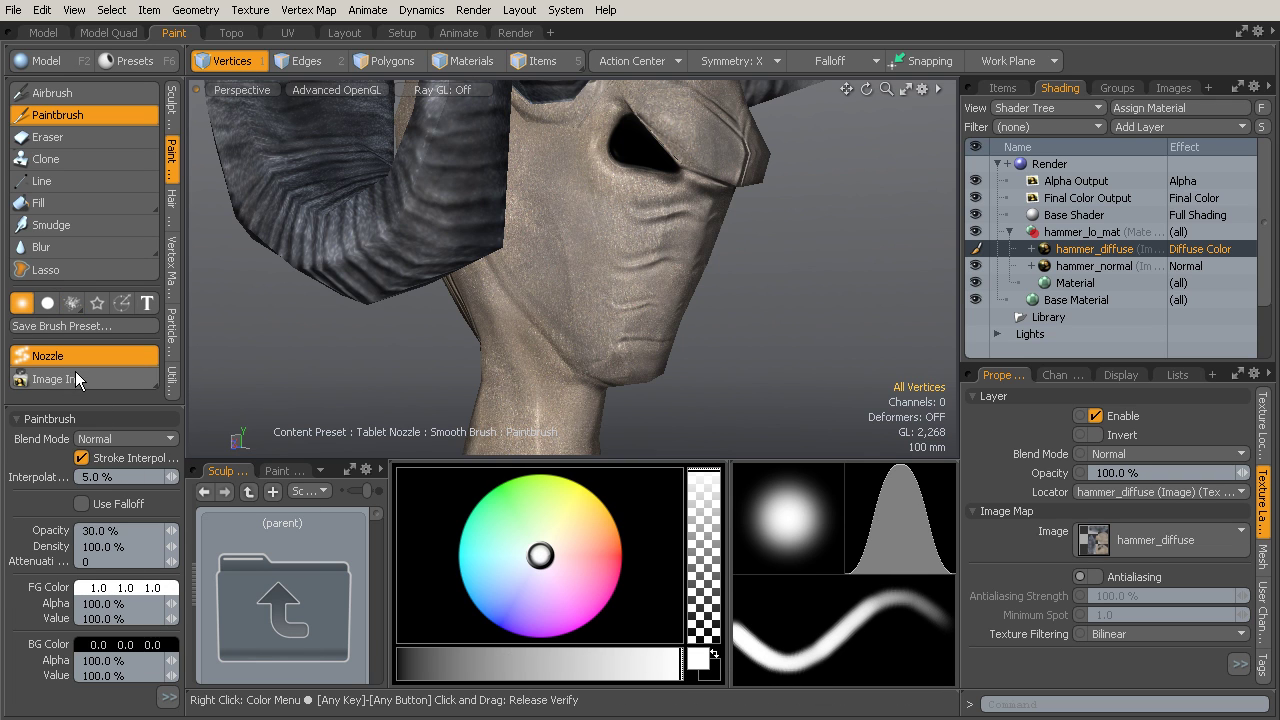
pyautogui.click(72, 378)
# - Load the blue-gray Metal_10 photo from the Custom Ink presets as the ink image
pyautogui.click(168, 696)
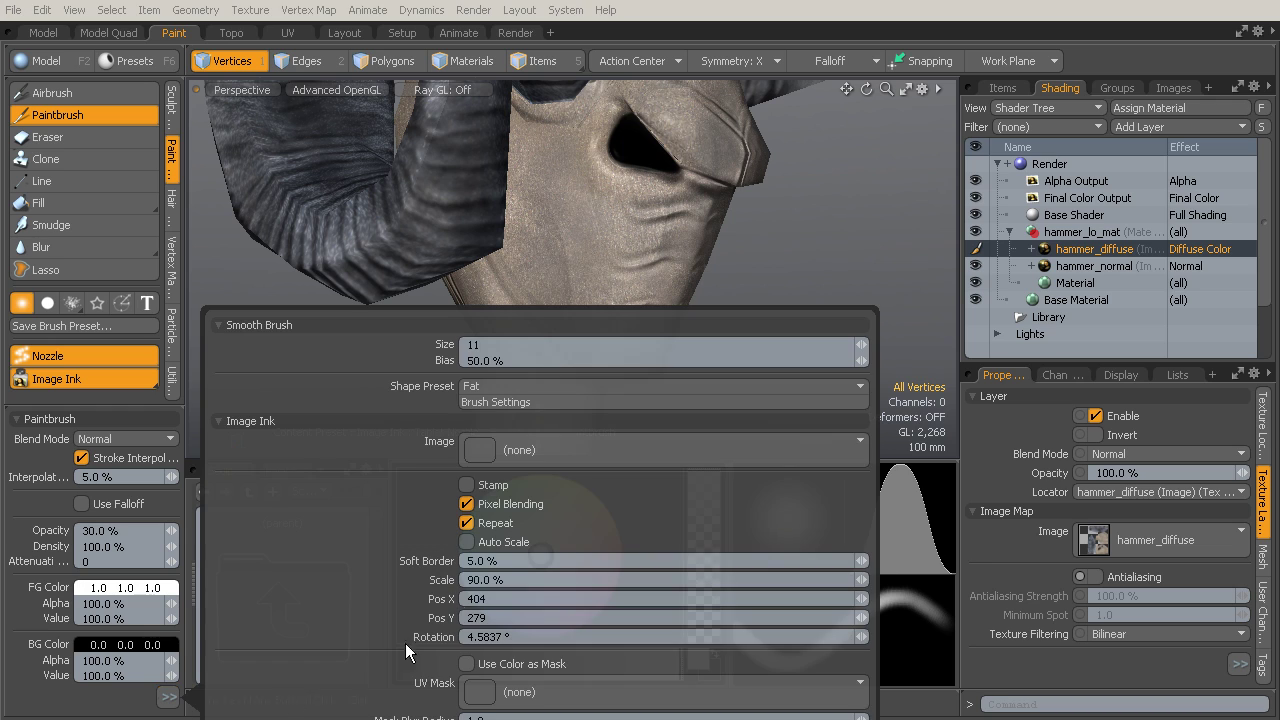
pyautogui.click(562, 455)
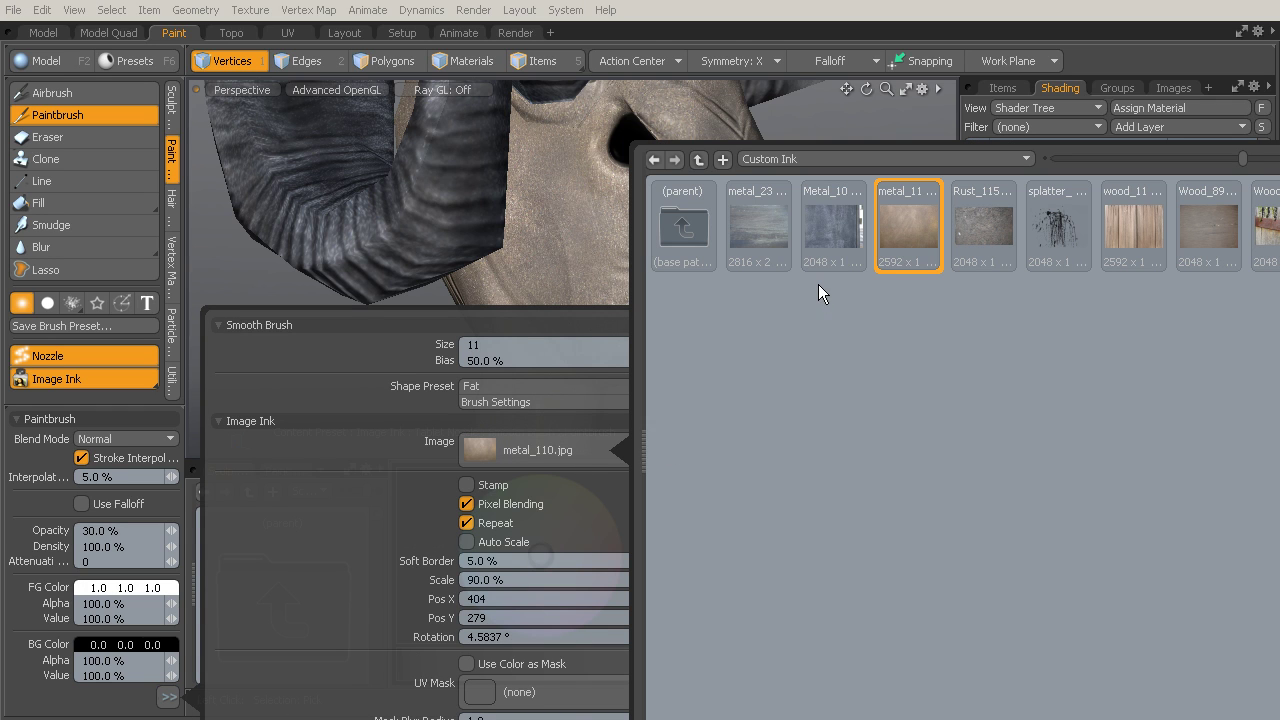
pyautogui.click(825, 226)
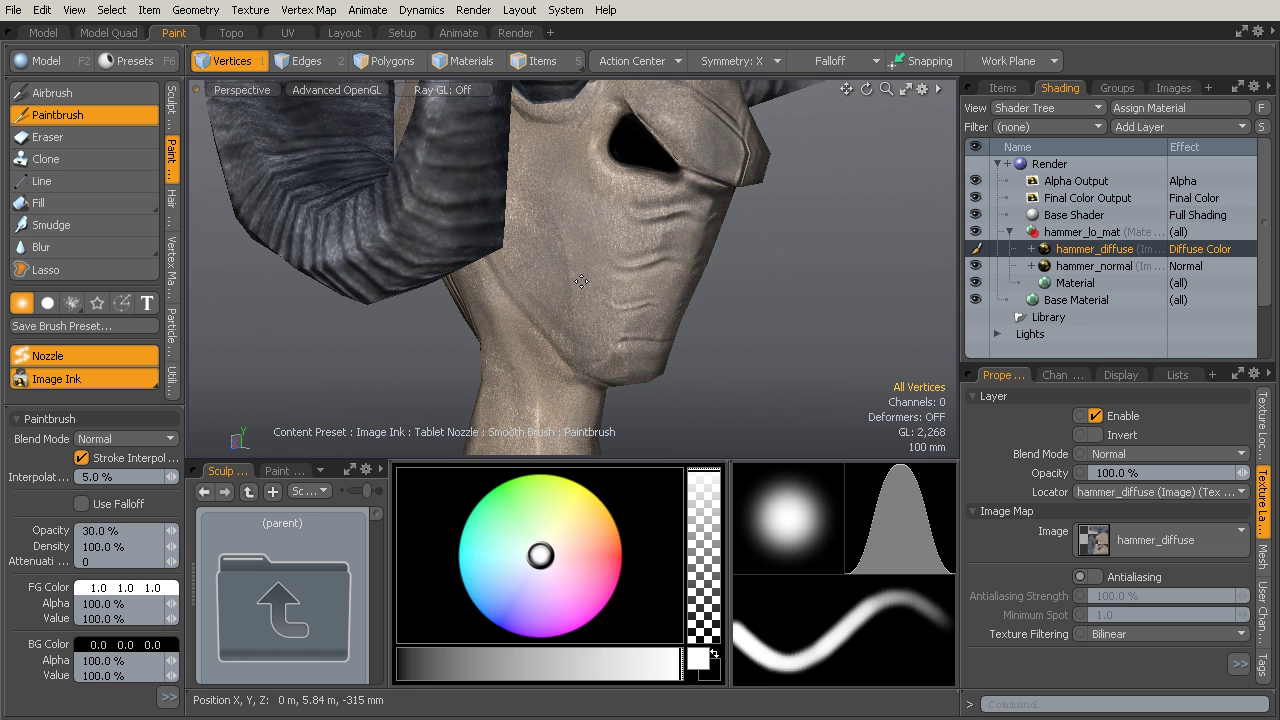
# - Scale down, move and rotate the blue-gray ink photo so that it lies along the lower cheek and jaw
pyautogui.moveTo(581, 281)
pyautogui.keyDown('alt'); pyautogui.mouseDown()
pyautogui.moveTo(631, 294)
pyautogui.moveTo(604, 296)
pyautogui.moveTo(636, 322)
pyautogui.mouseUp(); pyautogui.keyUp('alt')
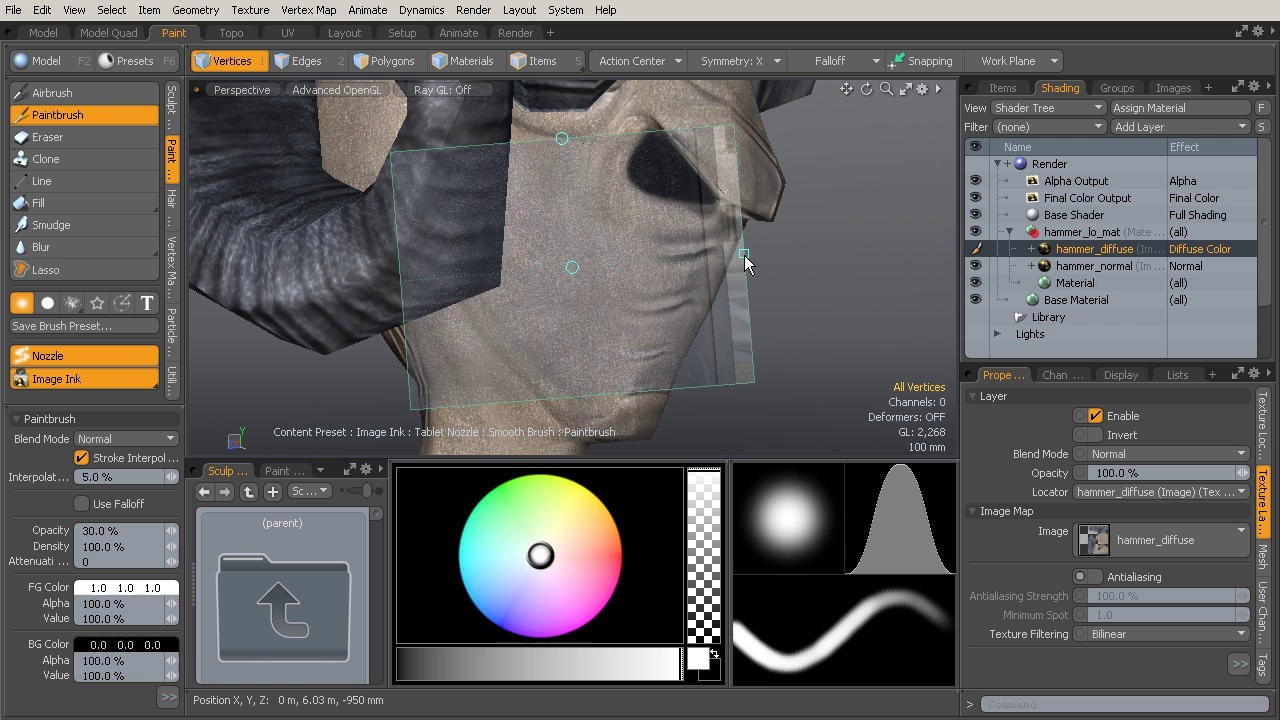
pyautogui.moveTo(744, 254); pyautogui.dragTo(687, 258)
pyautogui.moveTo(575, 276); pyautogui.dragTo(610, 362)
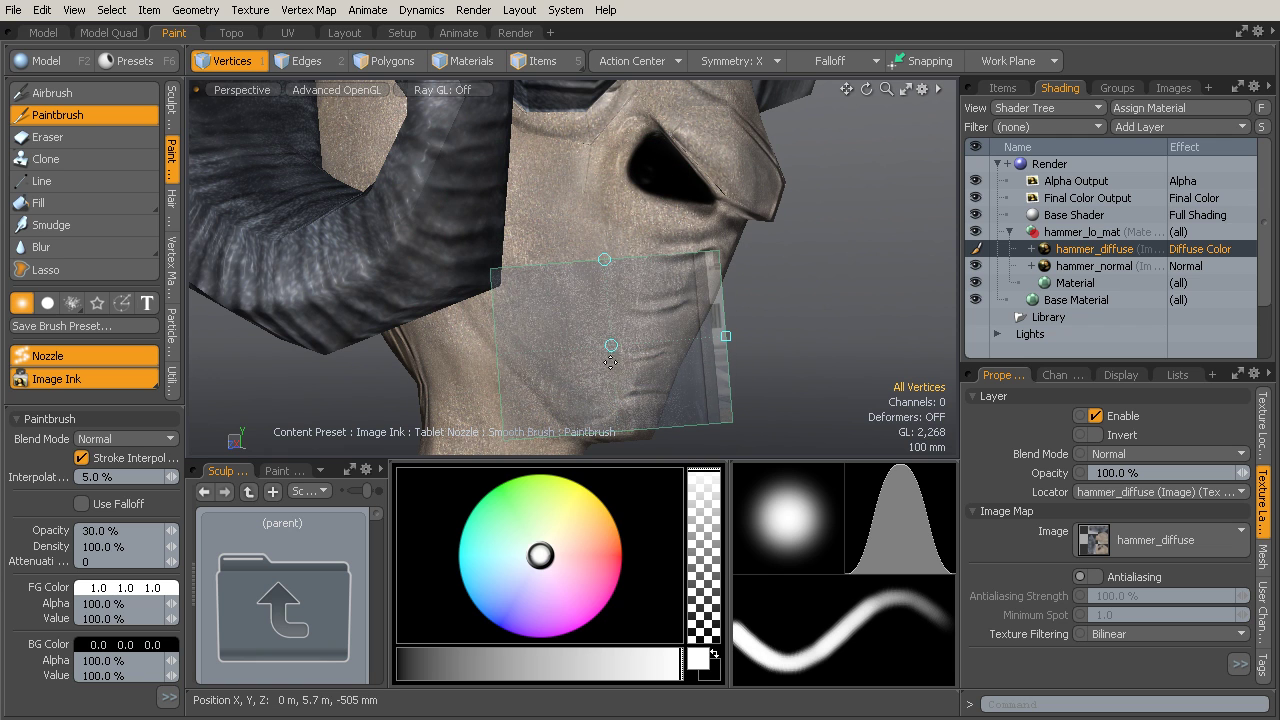
pyautogui.moveTo(606, 261)
pyautogui.mouseDown()
pyautogui.moveTo(654, 271)
pyautogui.moveTo(686, 302)
pyautogui.mouseUp()
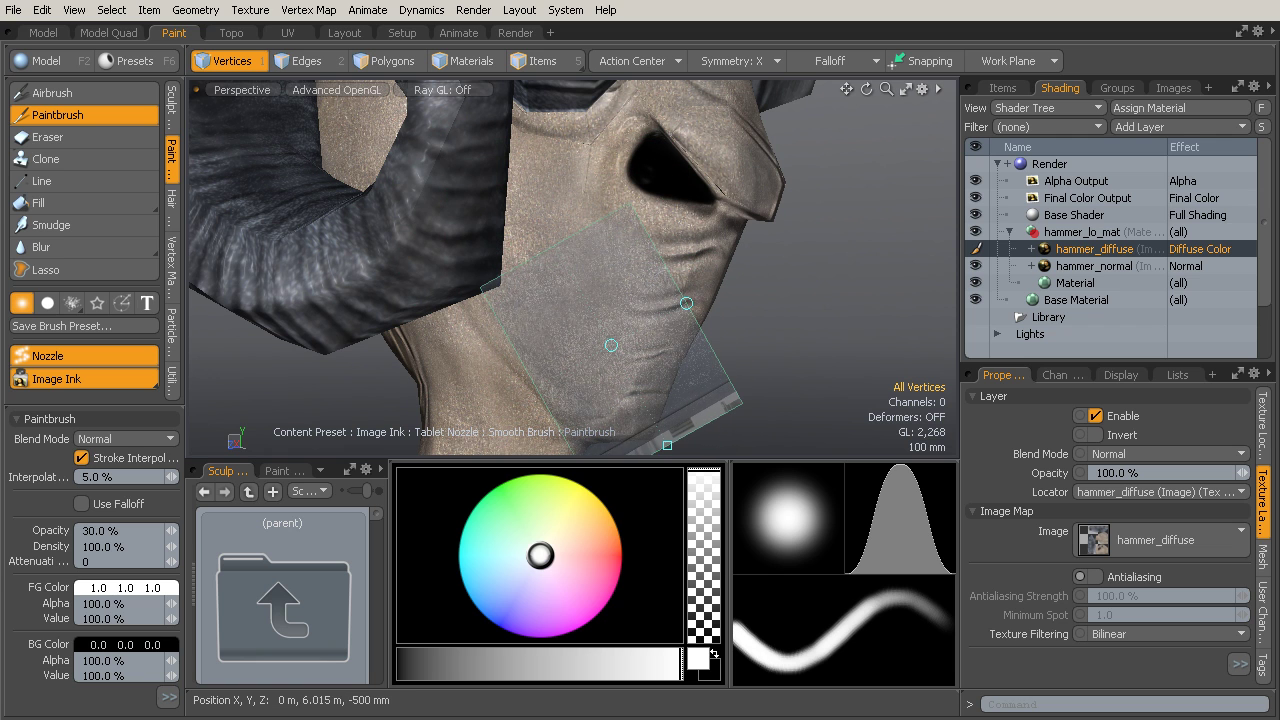
pyautogui.moveTo(667, 437); pyautogui.dragTo(677, 456)
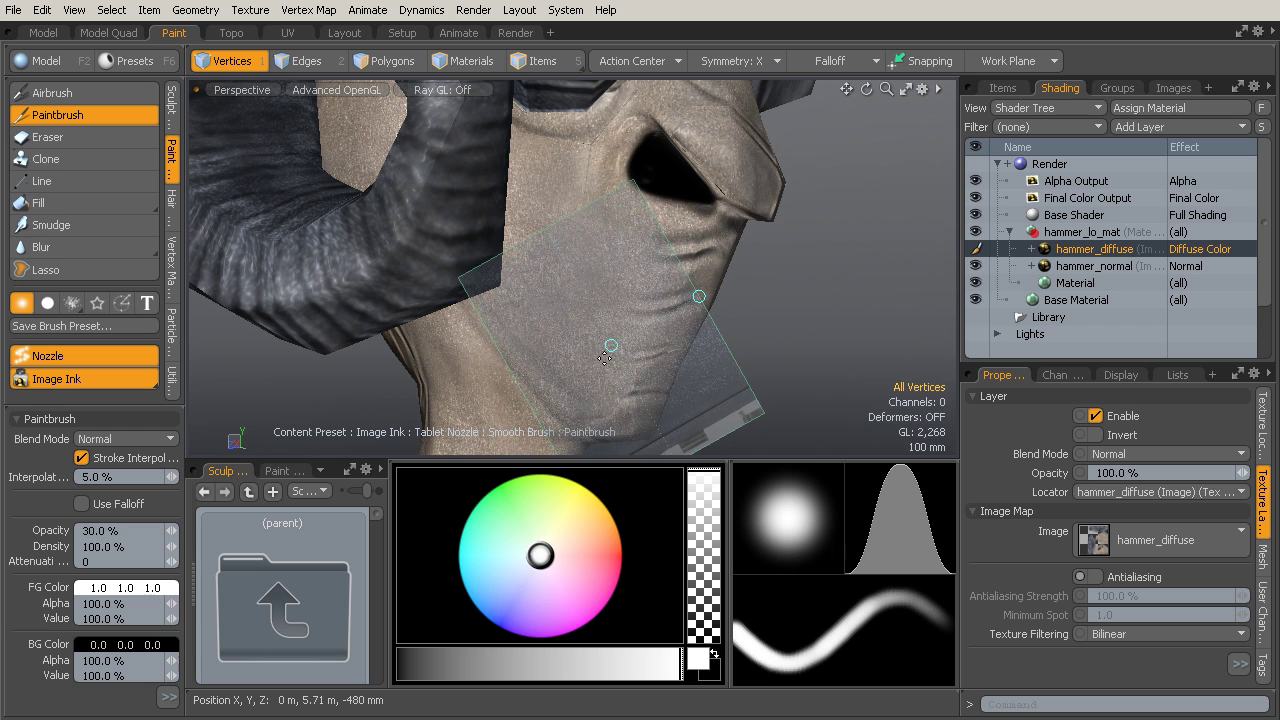
# - Resize the brush and paint the blue-gray photo onto the lower jaw, then shift the ink up and paint the cheek below the eye
pyautogui.moveTo(600, 387); pyautogui.dragTo(638, 388, button='right')
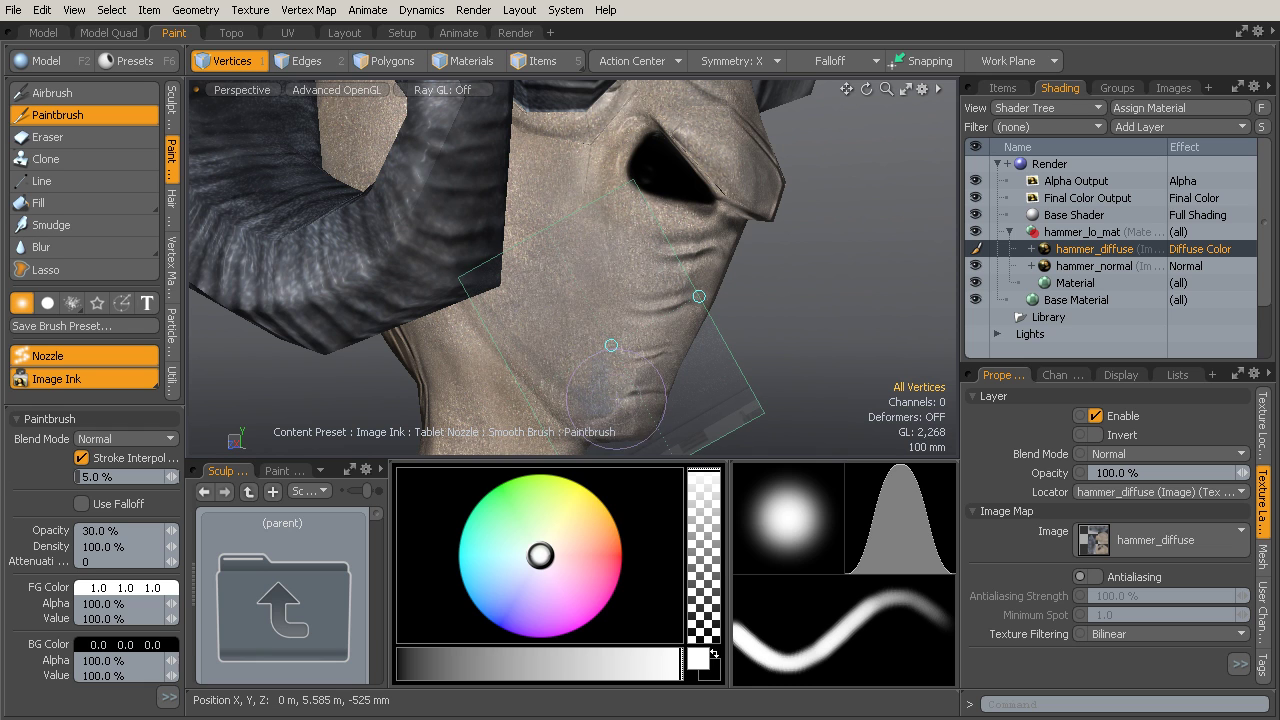
pyautogui.moveTo(618, 403); pyautogui.dragTo(595, 406)
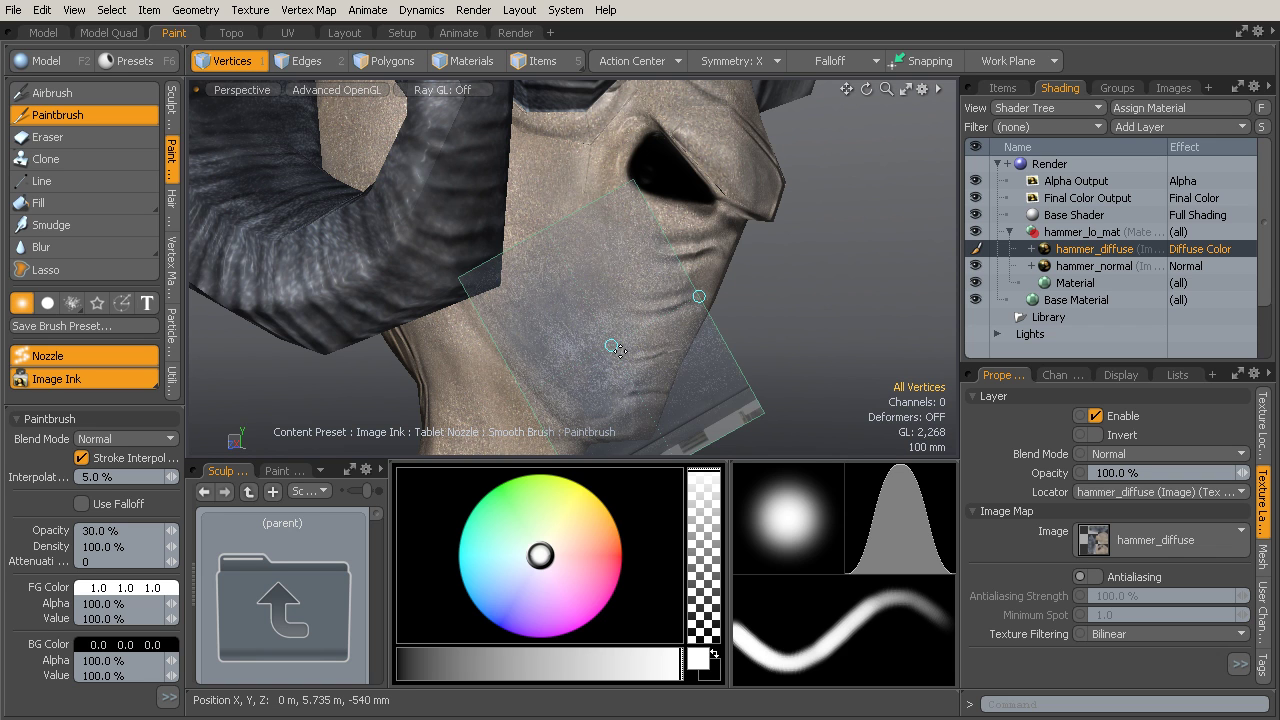
pyautogui.moveTo(611, 345)
pyautogui.mouseDown()
pyautogui.moveTo(662, 298)
pyautogui.moveTo(643, 229)
pyautogui.mouseUp()
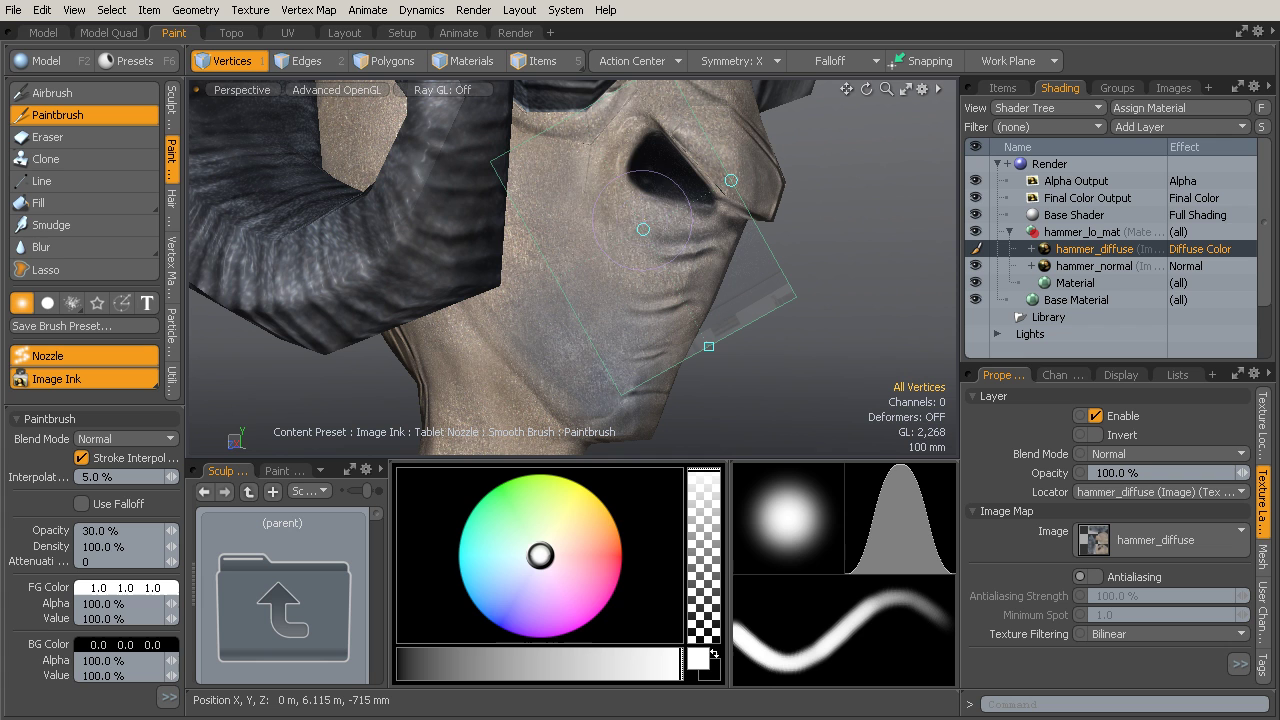
pyautogui.moveTo(607, 188)
pyautogui.mouseDown()
pyautogui.moveTo(623, 152)
pyautogui.moveTo(643, 265)
pyautogui.moveTo(676, 264)
pyautogui.moveTo(655, 268)
pyautogui.moveTo(672, 240)
pyautogui.mouseUp()
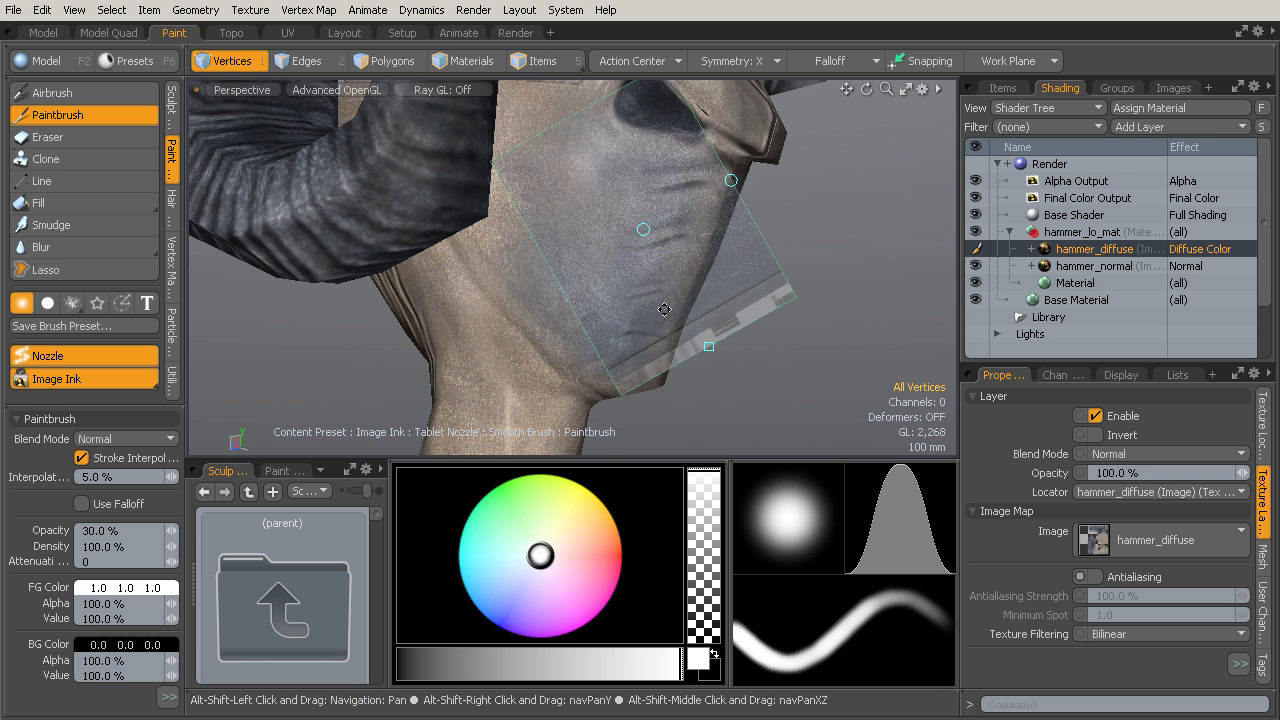
pyautogui.moveTo(648, 325)
pyautogui.keyDown('alt'); pyautogui.mouseDown()
pyautogui.moveTo(620, 294)
pyautogui.moveTo(632, 332)
pyautogui.moveTo(615, 302)
pyautogui.moveTo(665, 316)
pyautogui.moveTo(664, 296)
pyautogui.mouseUp(); pyautogui.keyUp('alt')
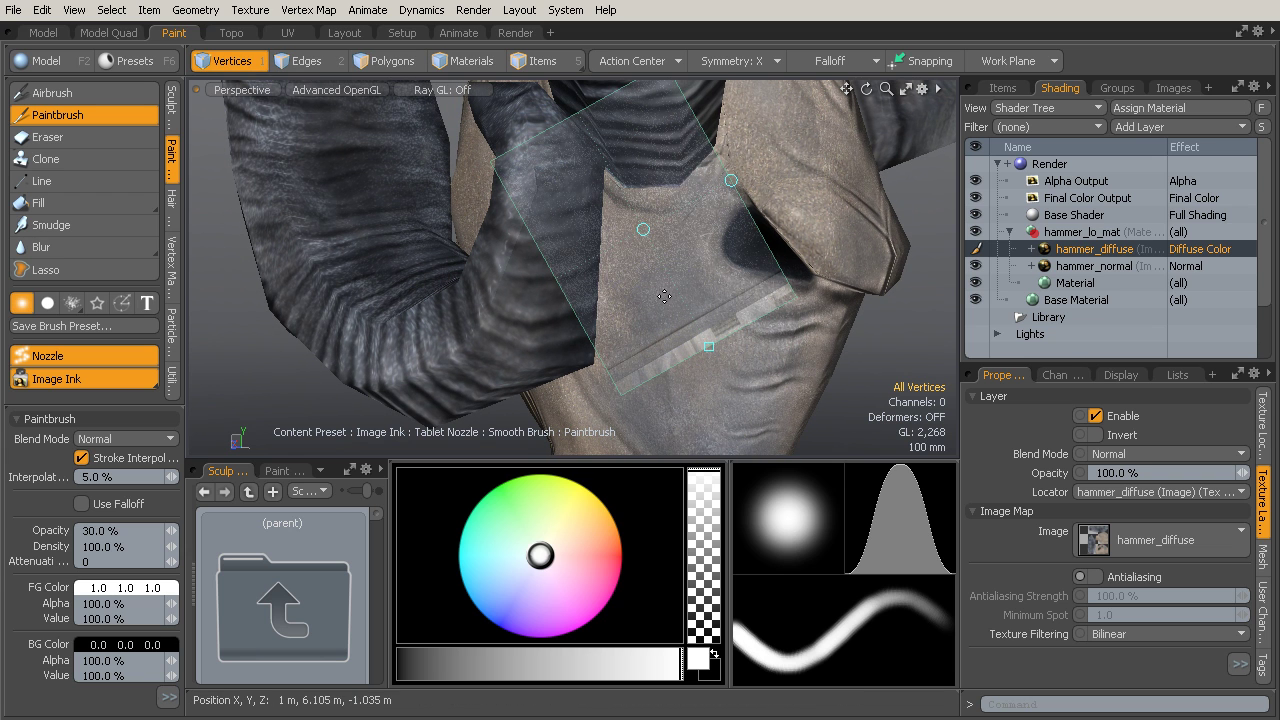
pyautogui.moveTo(707, 344); pyautogui.dragTo(715, 358)
pyautogui.moveTo(653, 250); pyautogui.dragTo(686, 289)
pyautogui.press('ctrl')
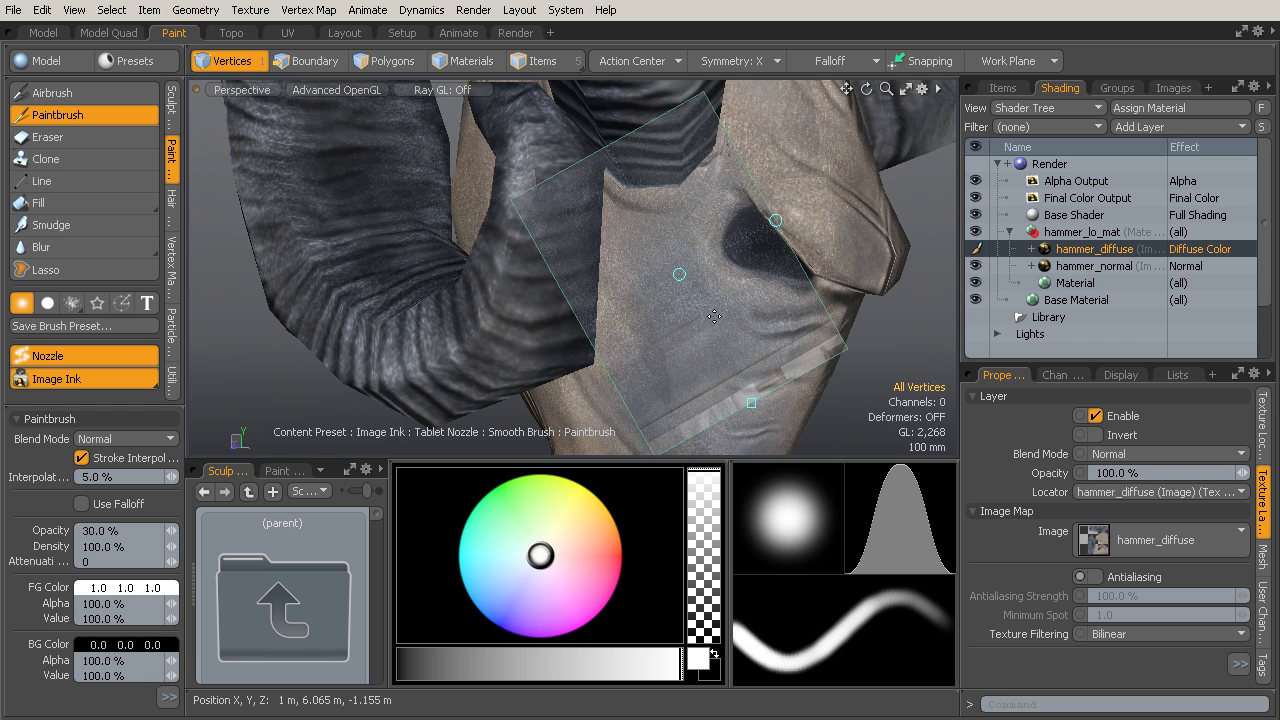
pyautogui.hotkey('ctrl', 'z')
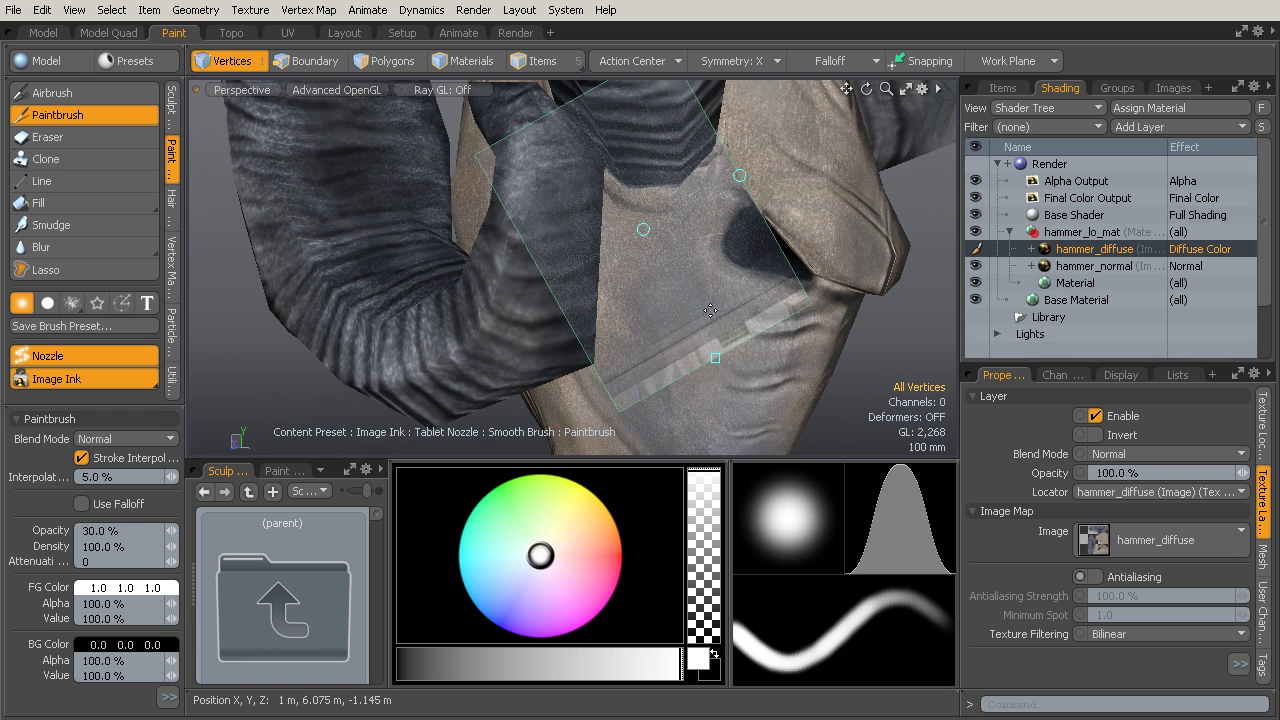
pyautogui.moveTo(641, 230); pyautogui.dragTo(689, 292)
pyautogui.hotkey('ctrl', 'z')
pyautogui.keyDown('ctrl'); pyautogui.moveTo(688, 293); pyautogui.dragTo(695, 296, button='right'); pyautogui.keyUp('ctrl')
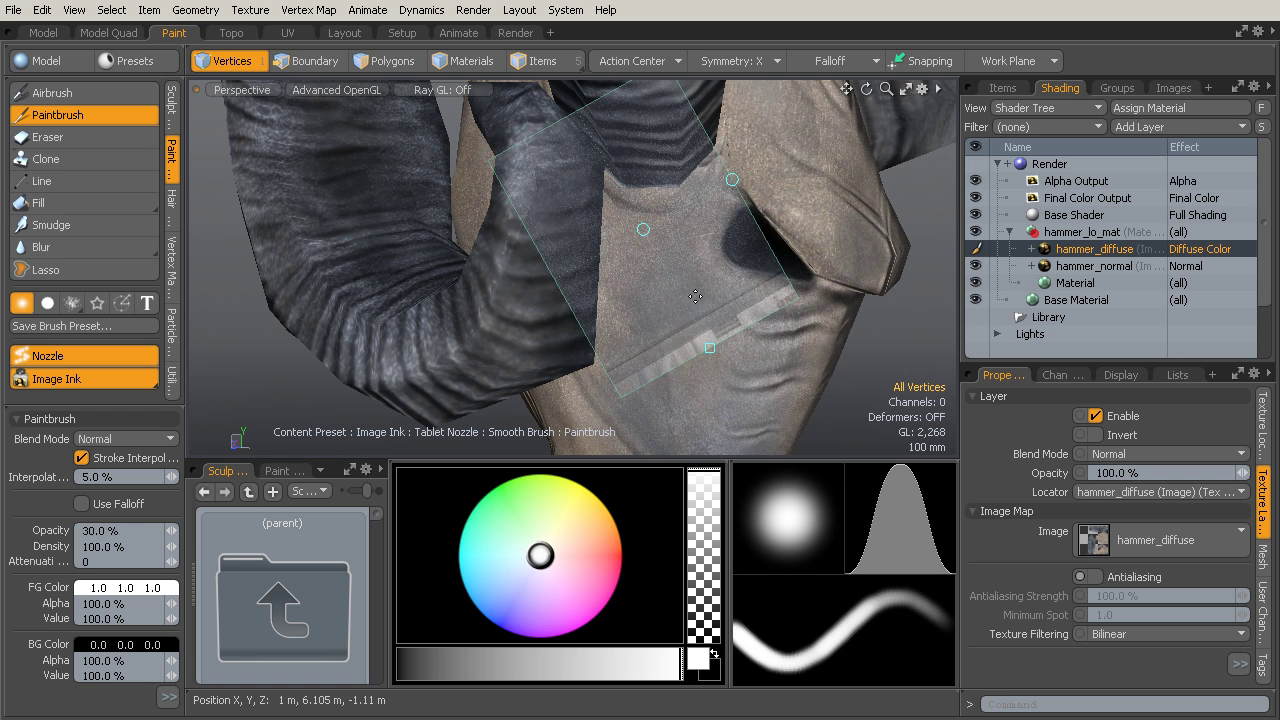
# - Move the blue-gray ink photo down over the cheek and paint it around the eye socket and onto the brow
pyautogui.moveTo(643, 230); pyautogui.dragTo(688, 308)
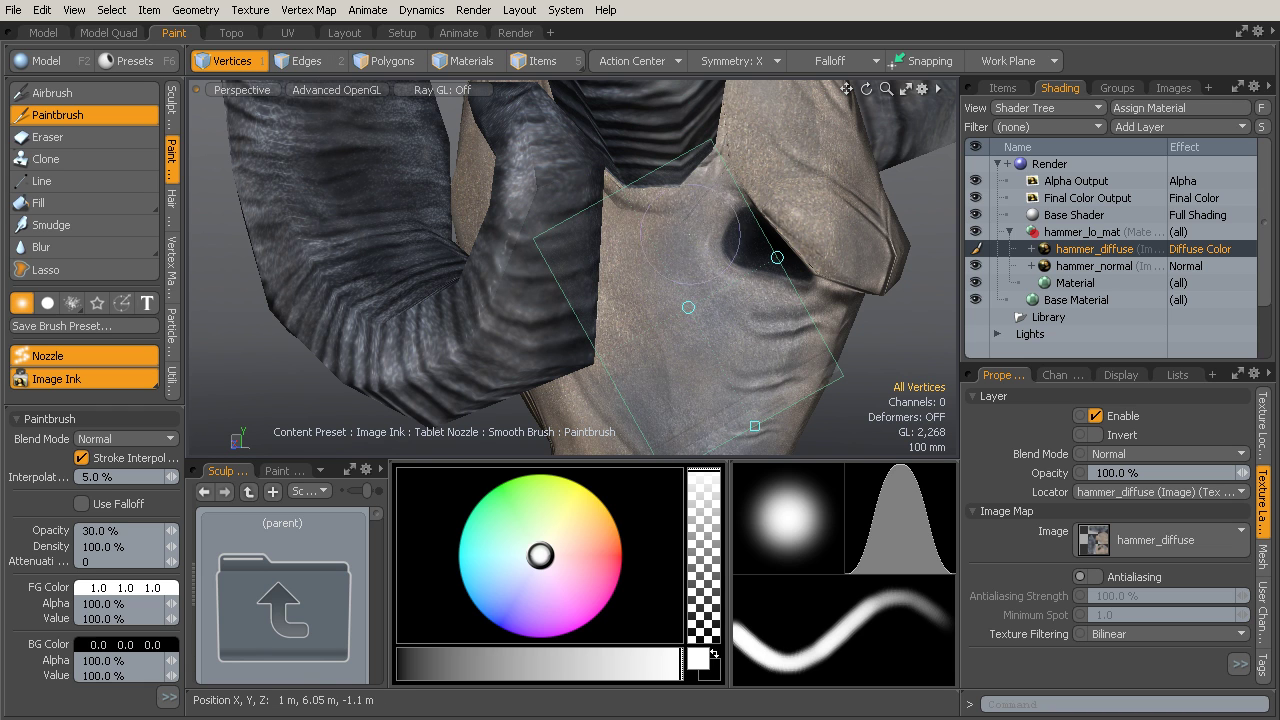
pyautogui.keyDown('alt'); pyautogui.moveTo(632, 334); pyautogui.dragTo(612, 267); pyautogui.keyUp('alt')
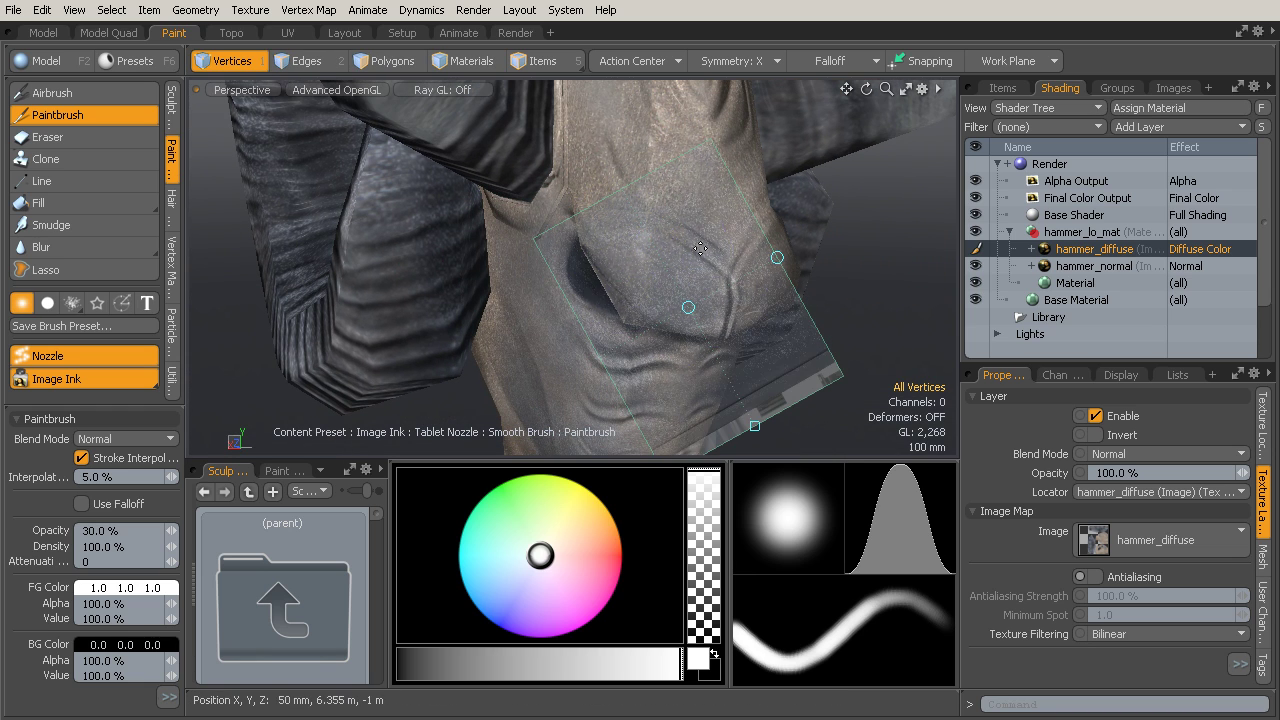
pyautogui.moveTo(717, 297)
pyautogui.keyDown('alt'); pyautogui.mouseDown()
pyautogui.moveTo(680, 263)
pyautogui.moveTo(694, 240)
pyautogui.moveTo(730, 284)
pyautogui.moveTo(612, 300)
pyautogui.mouseUp(); pyautogui.keyUp('alt')
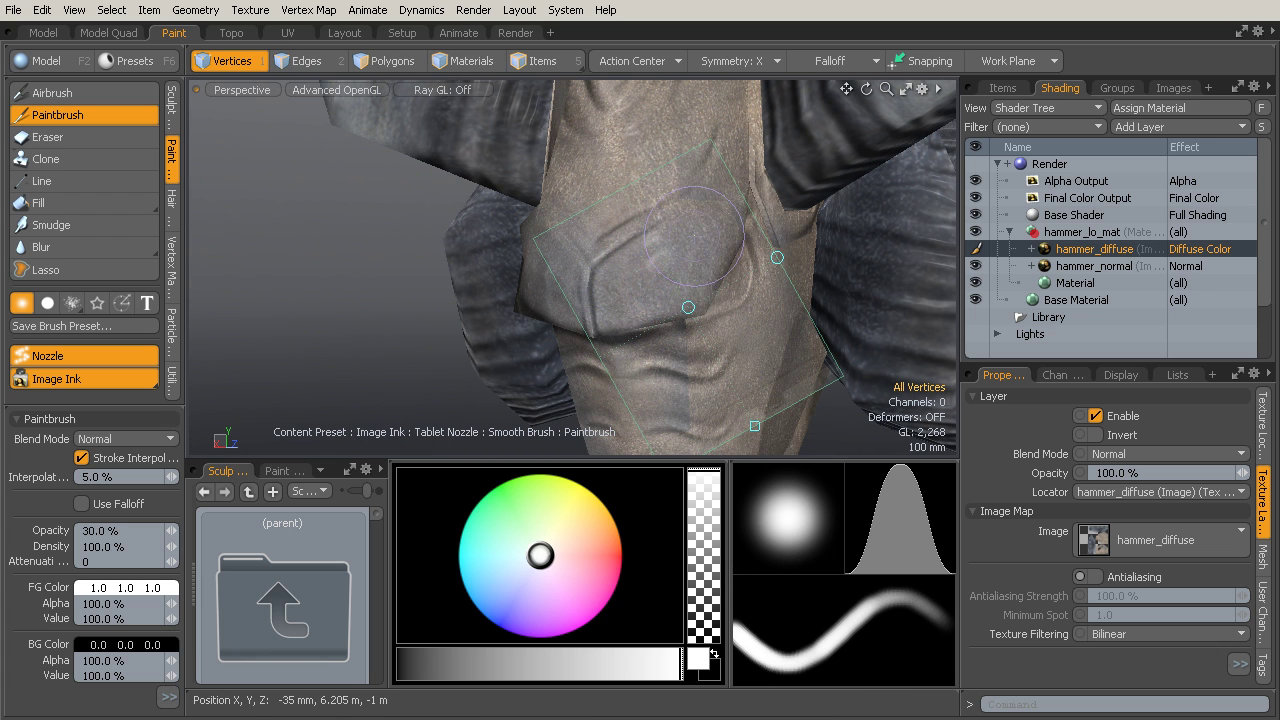
pyautogui.keyDown('alt'); pyautogui.moveTo(693, 240); pyautogui.dragTo(690, 271); pyautogui.keyUp('alt')
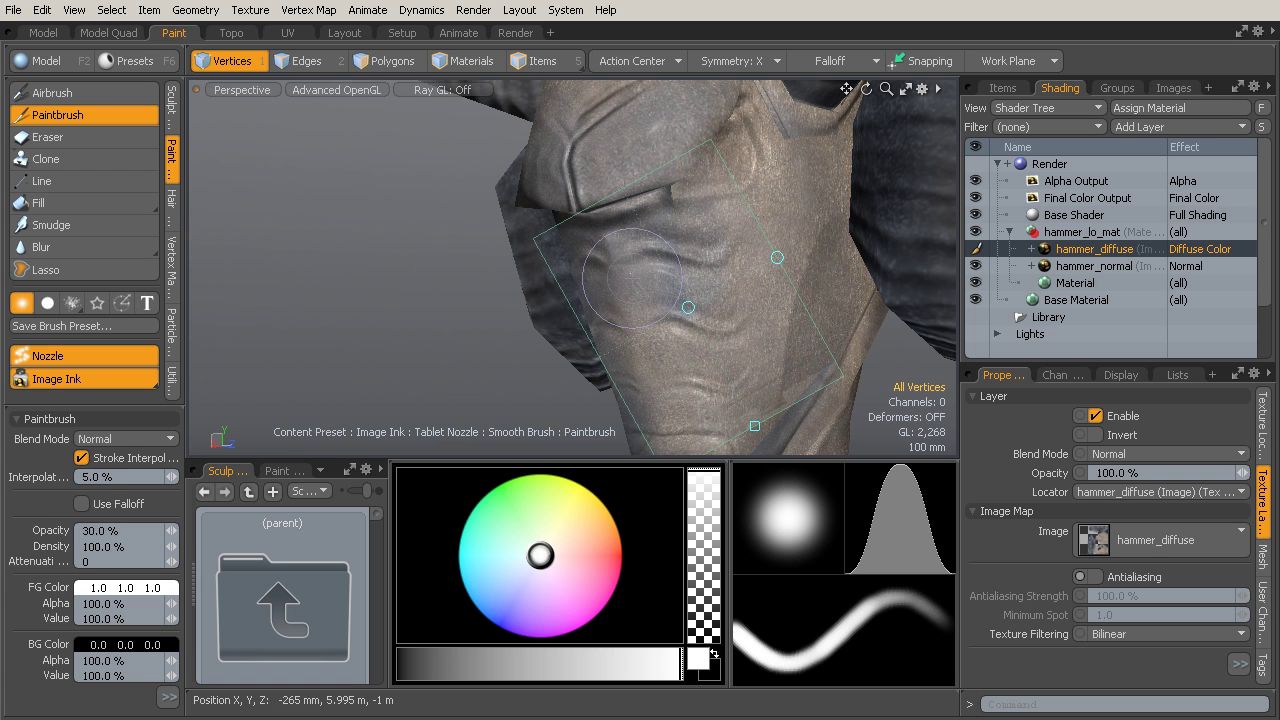
# - Paint the blue-gray photo onto the snout's bridge and wrinkled side, shifting the ink image up slightly
pyautogui.keyDown('alt'); pyautogui.moveTo(673, 366); pyautogui.dragTo(613, 248); pyautogui.keyUp('alt')
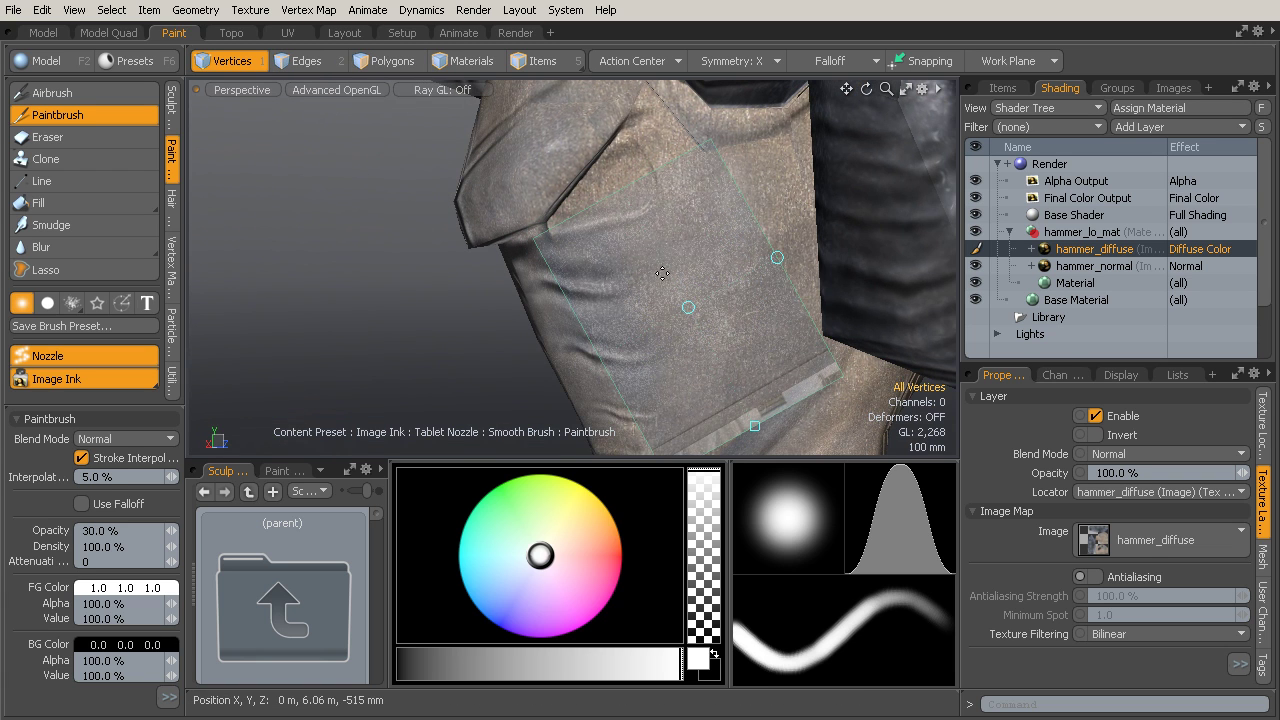
pyautogui.keyDown('alt'); pyautogui.moveTo(680, 220); pyautogui.dragTo(695, 183); pyautogui.keyUp('alt')
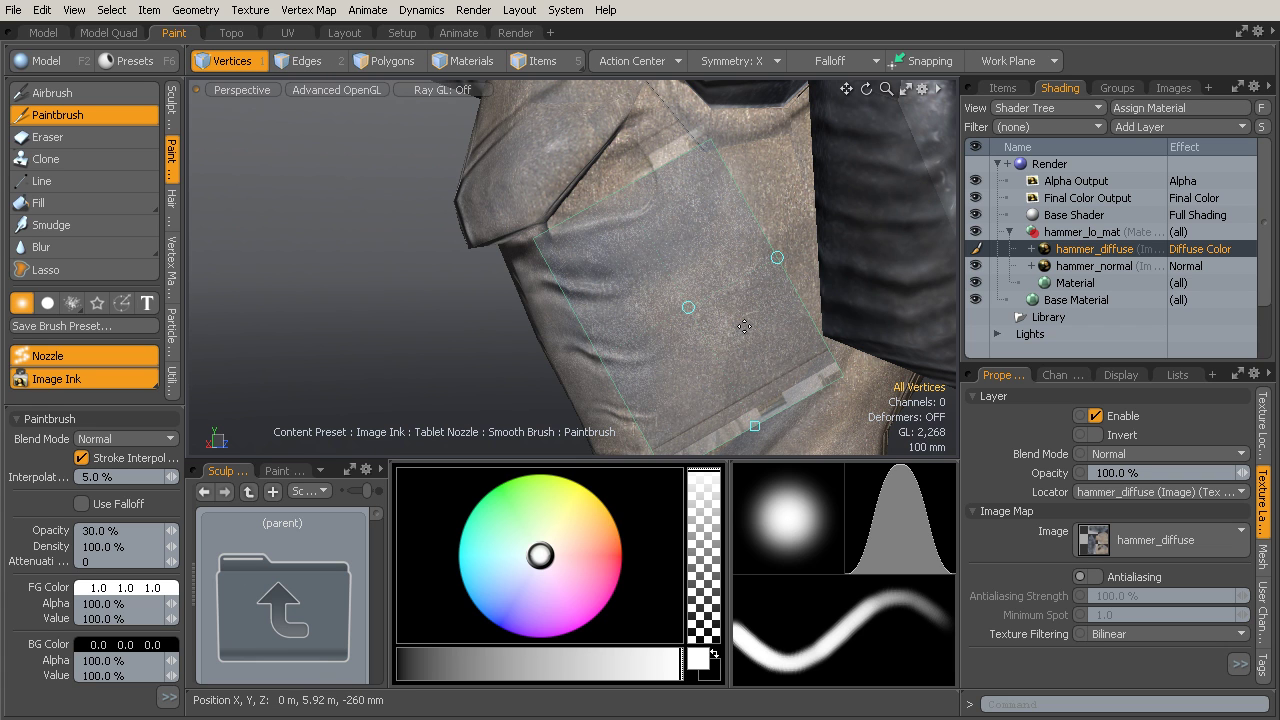
pyautogui.moveTo(737, 315)
pyautogui.keyDown('alt'); pyautogui.mouseDown()
pyautogui.moveTo(752, 321)
pyautogui.moveTo(680, 251)
pyautogui.moveTo(694, 190)
pyautogui.mouseUp(); pyautogui.keyUp('alt')
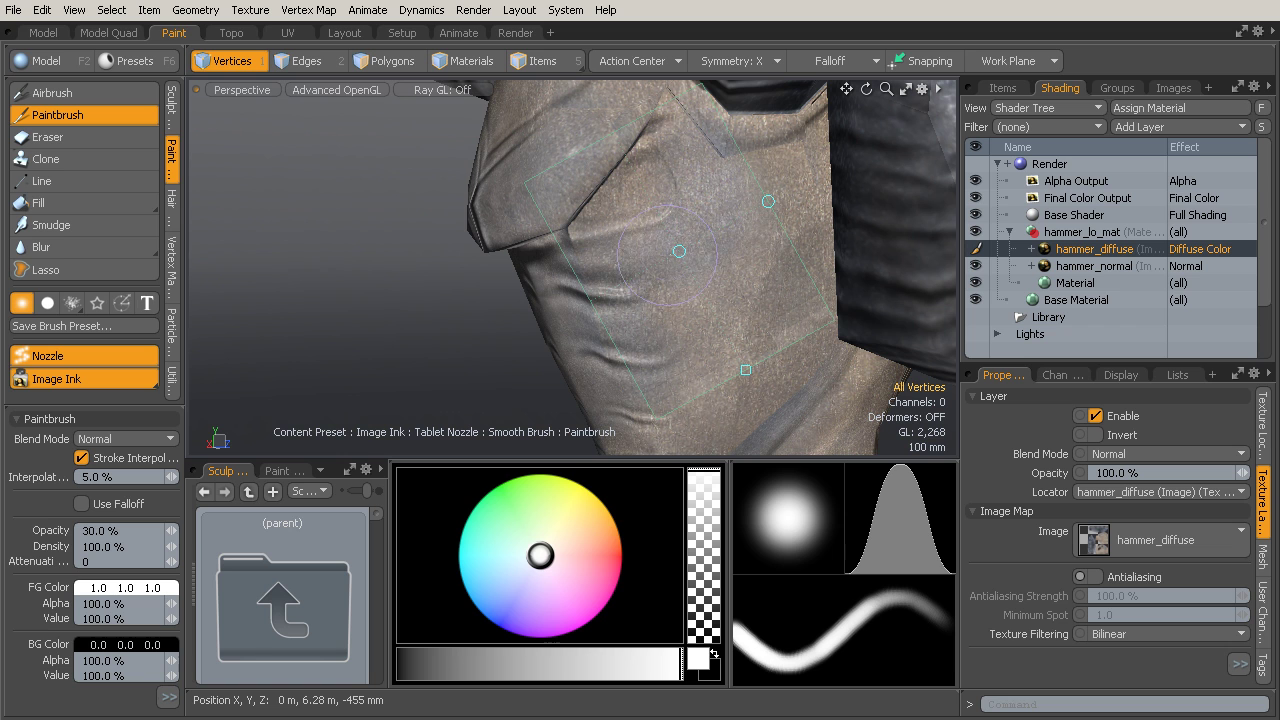
pyautogui.keyDown('alt'); pyautogui.moveTo(679, 286); pyautogui.dragTo(757, 268); pyautogui.keyUp('alt')
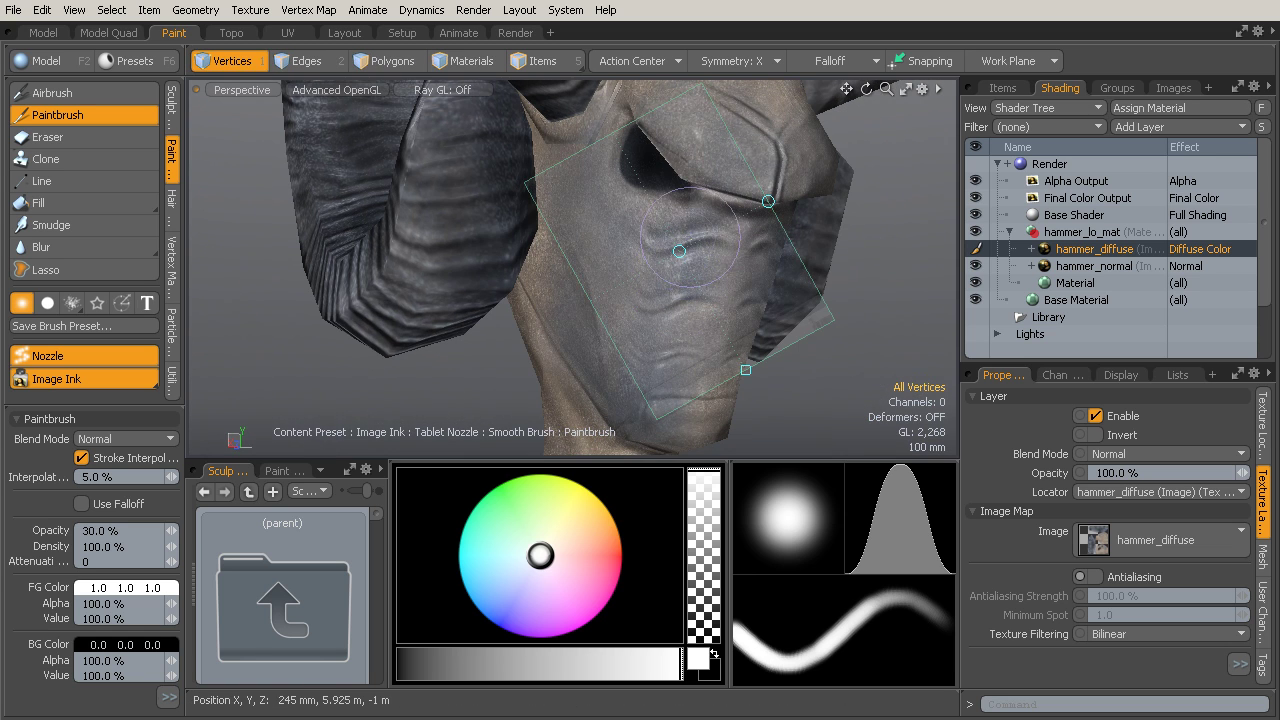
# - Paint the blue-gray photo over the jaw and onto the upper neck above the white collar
pyautogui.keyDown('alt'); pyautogui.moveTo(679, 251); pyautogui.dragTo(740, 308); pyautogui.keyUp('alt')
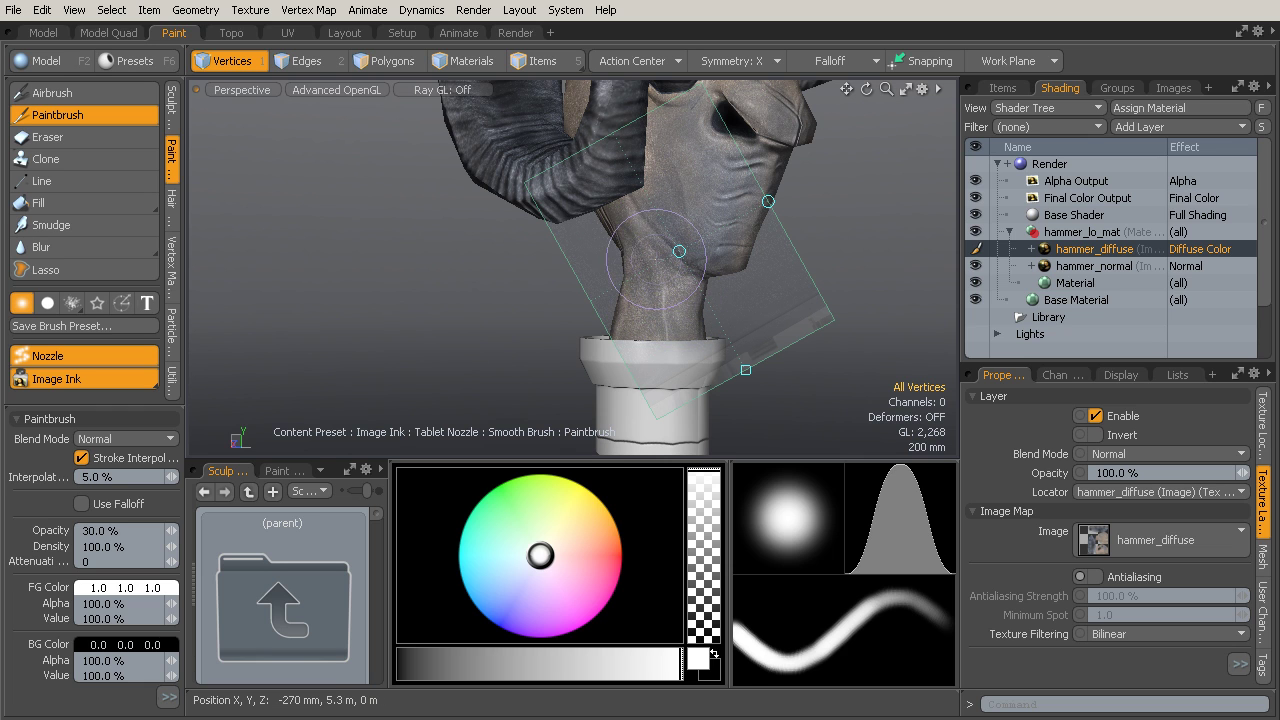
pyautogui.keyDown('alt'); pyautogui.moveTo(664, 267); pyautogui.dragTo(642, 290); pyautogui.keyUp('alt')
pyautogui.keyDown('alt'); pyautogui.keyDown('shift'); pyautogui.moveTo(742, 116); pyautogui.dragTo(714, 162); pyautogui.keyUp('shift'); pyautogui.keyUp('alt')
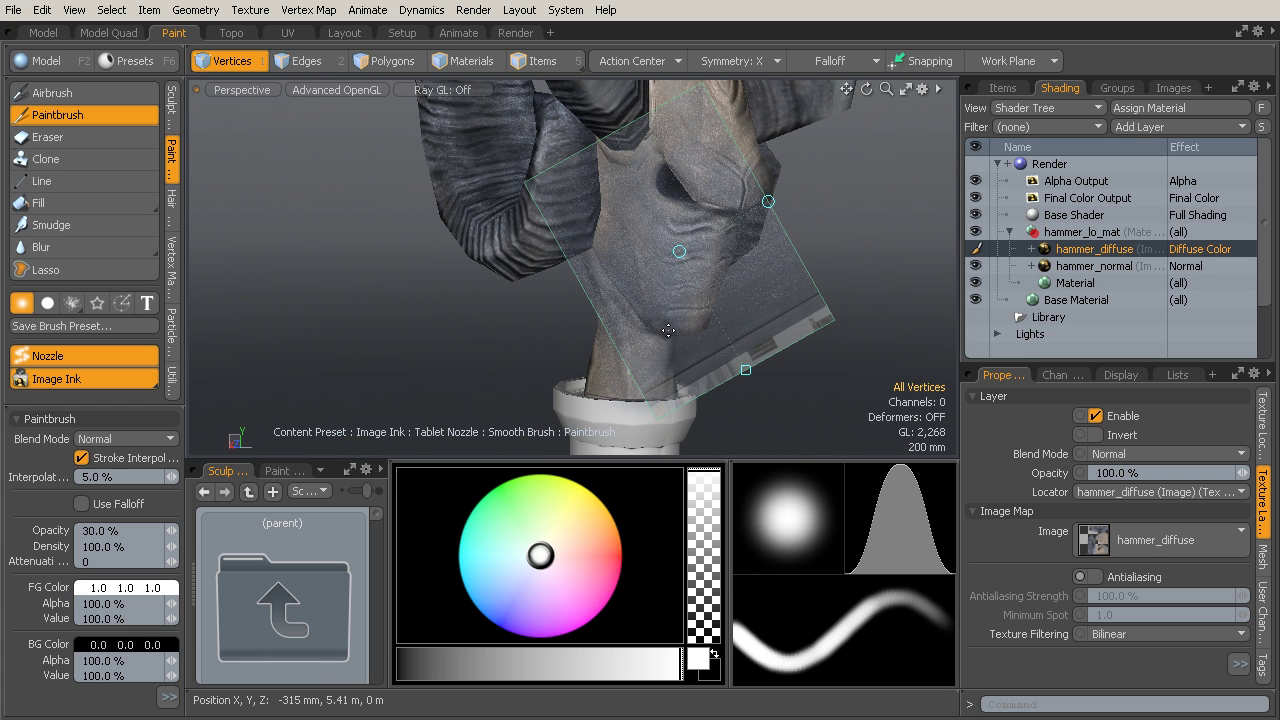
# - Rotate the ink photo nearly upright over the forehead and paint it along the wrinkled ridge between the horns
pyautogui.moveTo(688, 286)
pyautogui.keyDown('alt'); pyautogui.mouseDown()
pyautogui.moveTo(692, 246)
pyautogui.moveTo(696, 270)
pyautogui.mouseUp(); pyautogui.keyUp('alt')
pyautogui.moveTo(696, 270)
pyautogui.keyDown('alt'); pyautogui.mouseDown()
pyautogui.moveTo(696, 306)
pyautogui.moveTo(704, 288)
pyautogui.moveTo(690, 270)
pyautogui.moveTo(645, 268)
pyautogui.moveTo(686, 251)
pyautogui.mouseUp(); pyautogui.keyUp('alt')
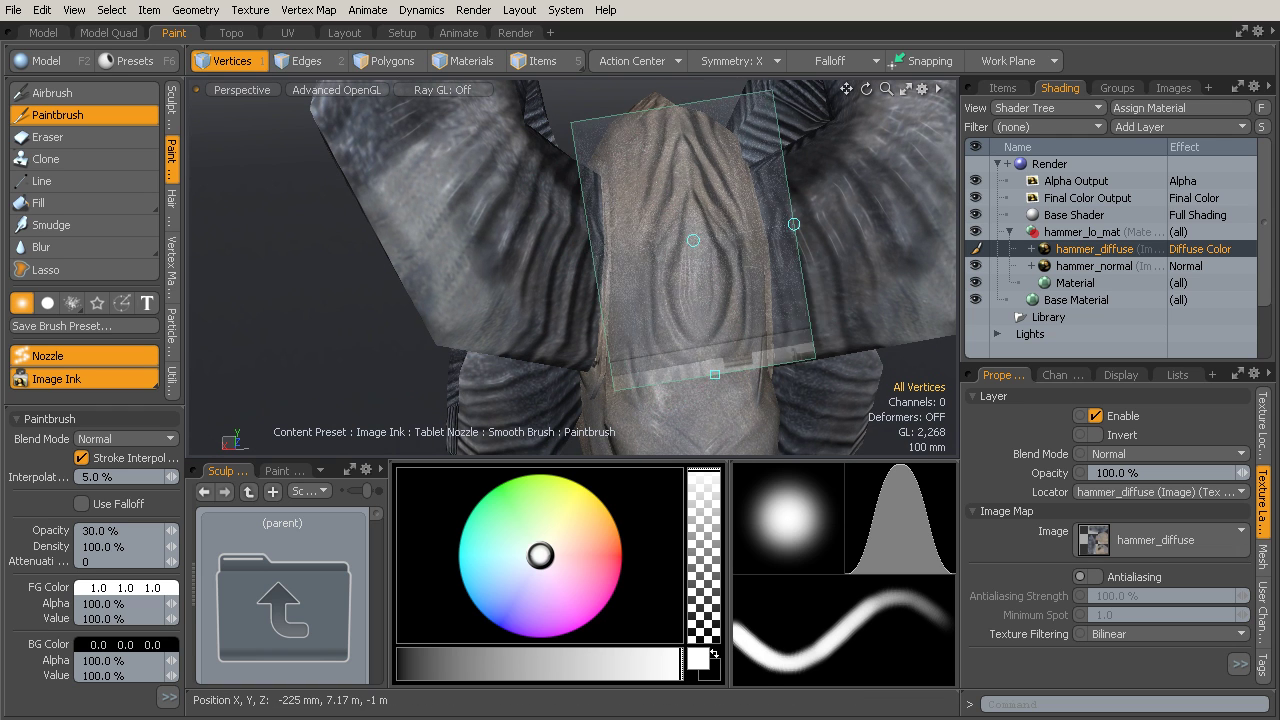
pyautogui.moveTo(770, 210)
pyautogui.keyDown('alt'); pyautogui.mouseDown()
pyautogui.moveTo(736, 233)
pyautogui.moveTo(700, 228)
pyautogui.mouseUp(); pyautogui.keyUp('alt')
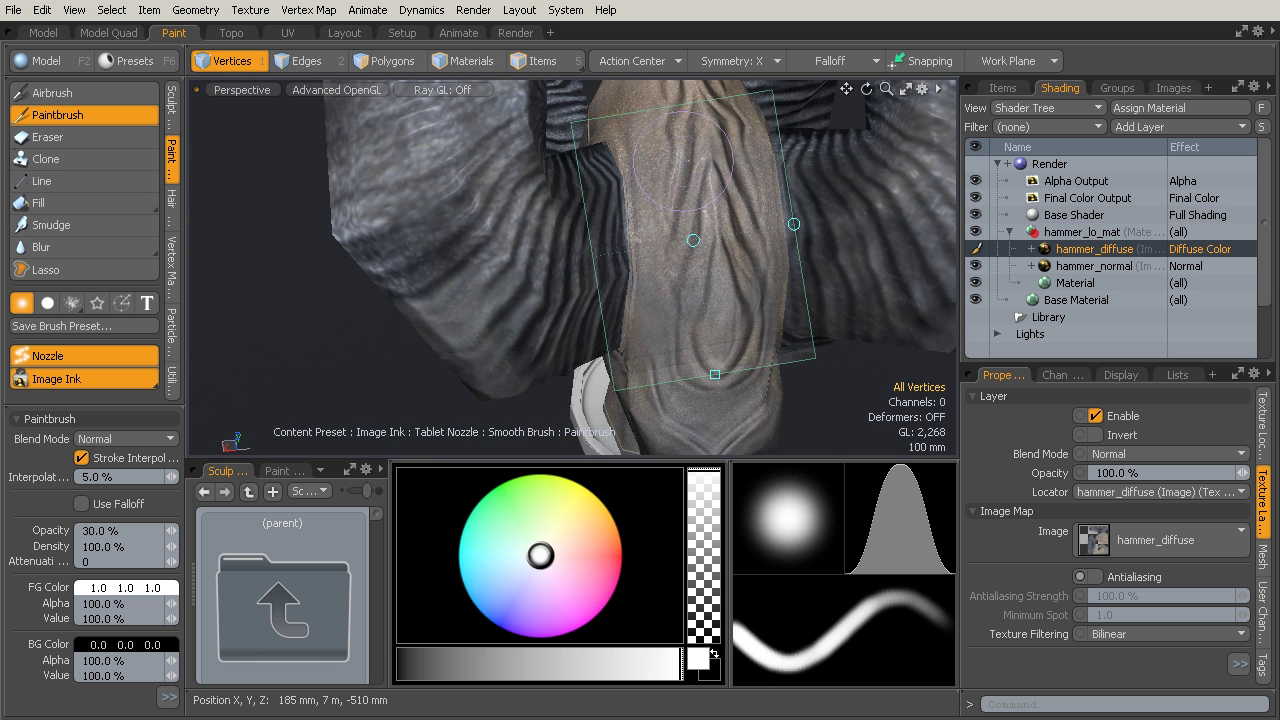
# - Paint the blue-gray photo onto the neck above the collar and the rear of the jaw below the horn
pyautogui.moveTo(702, 316)
pyautogui.keyDown('alt'); pyautogui.mouseDown()
pyautogui.moveTo(676, 212)
pyautogui.moveTo(703, 190)
pyautogui.moveTo(677, 172)
pyautogui.moveTo(765, 228)
pyautogui.moveTo(791, 289)
pyautogui.moveTo(748, 300)
pyautogui.moveTo(737, 263)
pyautogui.mouseUp(); pyautogui.keyUp('alt')
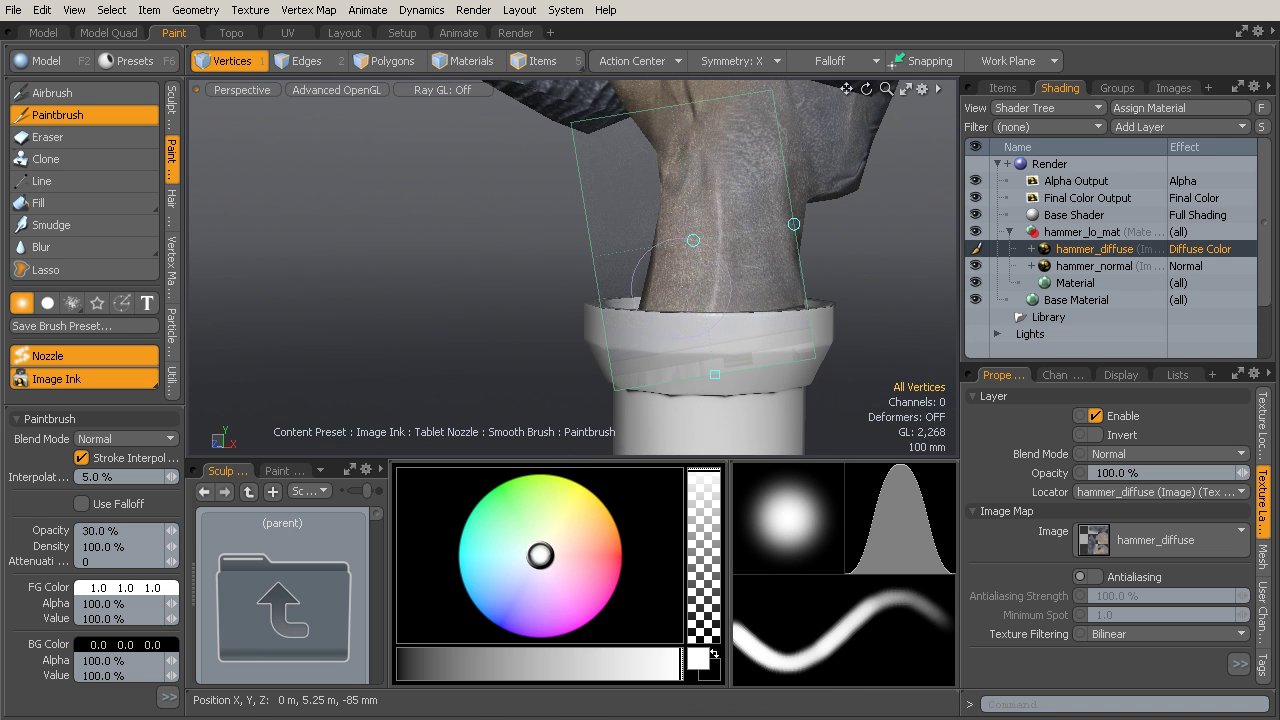
pyautogui.keyDown('alt'); pyautogui.keyDown('shift'); pyautogui.moveTo(703, 156); pyautogui.dragTo(726, 262); pyautogui.keyUp('shift'); pyautogui.keyUp('alt')
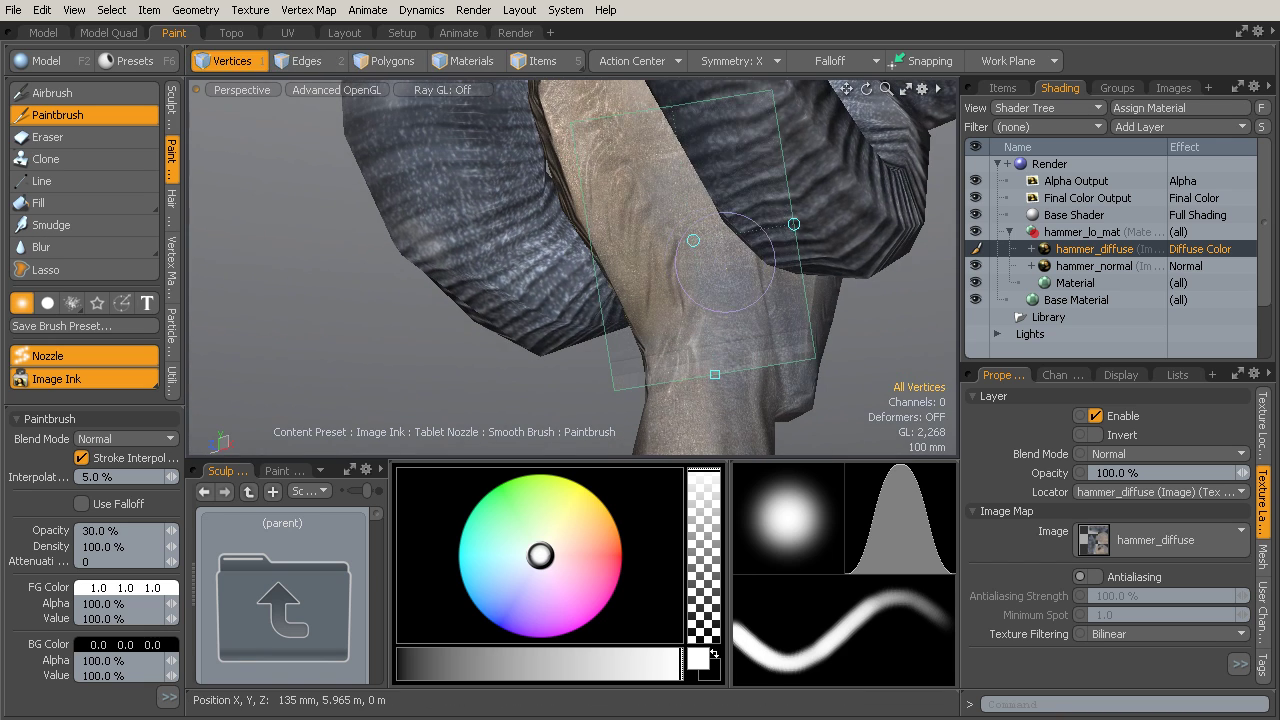
pyautogui.keyDown('alt'); pyautogui.moveTo(635, 212); pyautogui.dragTo(643, 237); pyautogui.keyUp('alt')
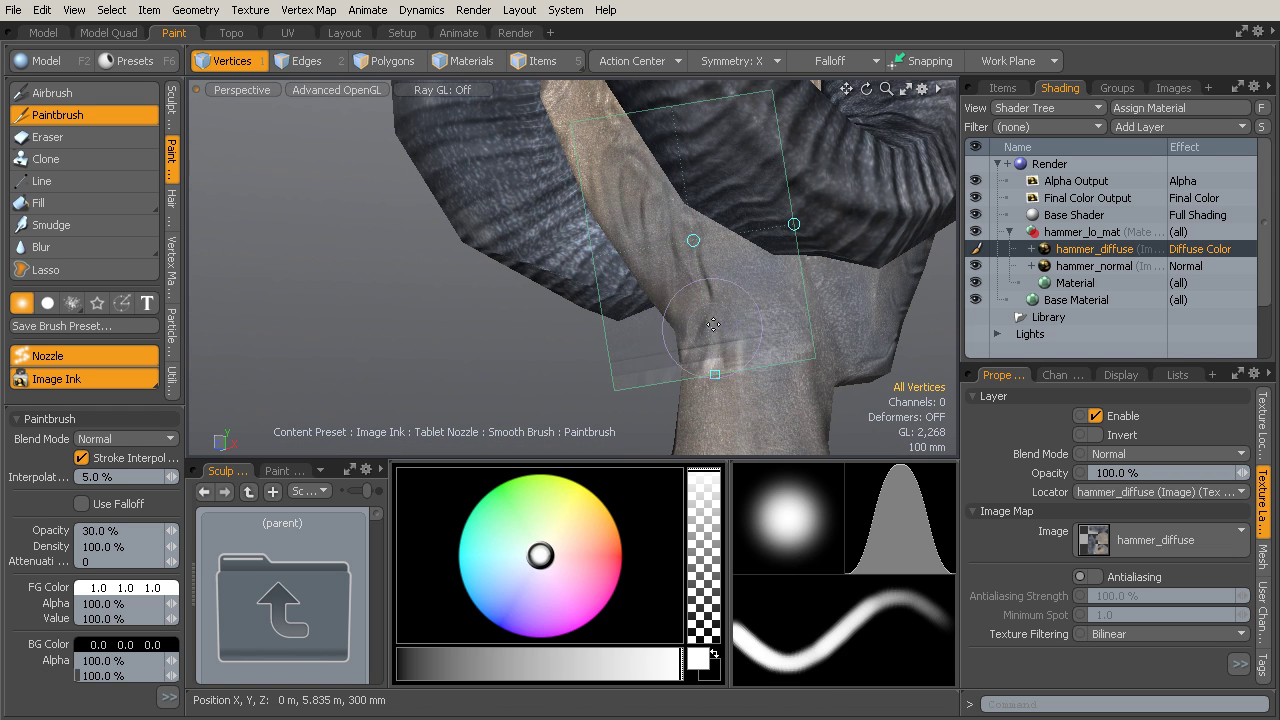
# - Paint the blue-gray photo lightly along the back of the head between the horns and down the neck
pyautogui.keyDown('alt'); pyautogui.moveTo(688, 314); pyautogui.dragTo(725, 310); pyautogui.keyUp('alt')
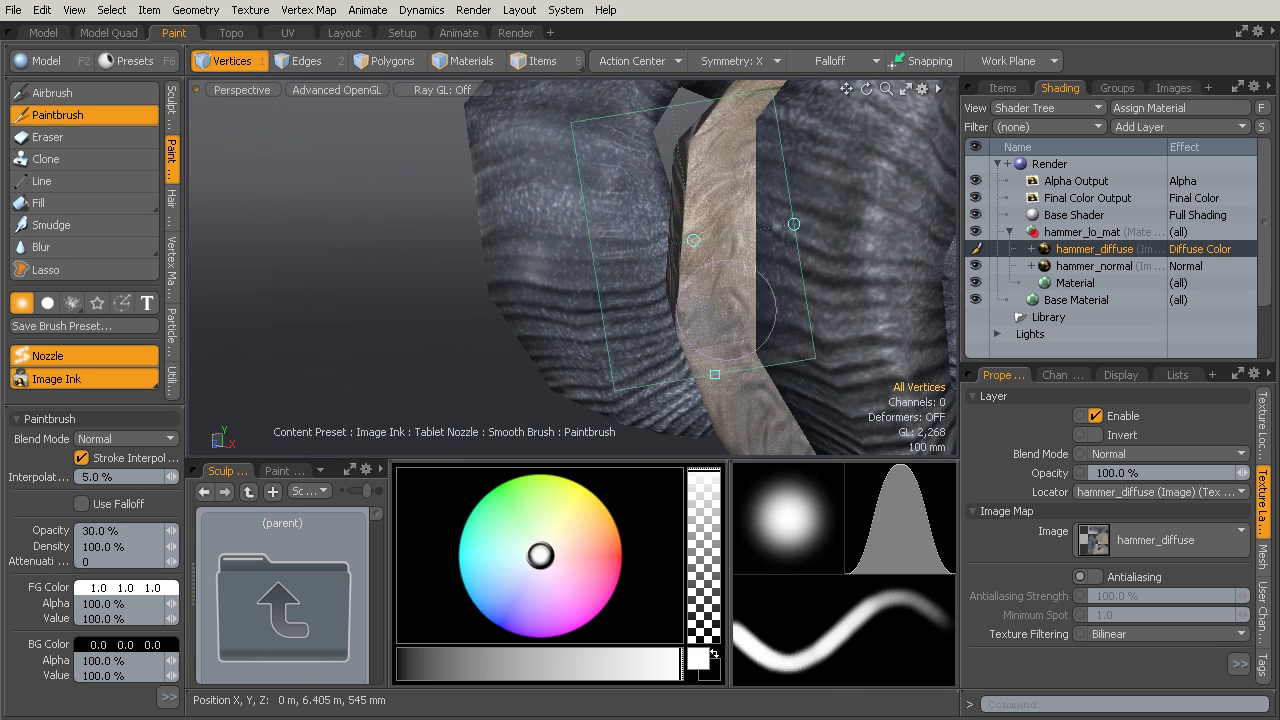
pyautogui.moveTo(728, 255)
pyautogui.keyDown('alt'); pyautogui.mouseDown()
pyautogui.moveTo(774, 260)
pyautogui.moveTo(733, 243)
pyautogui.mouseUp(); pyautogui.keyUp('alt')
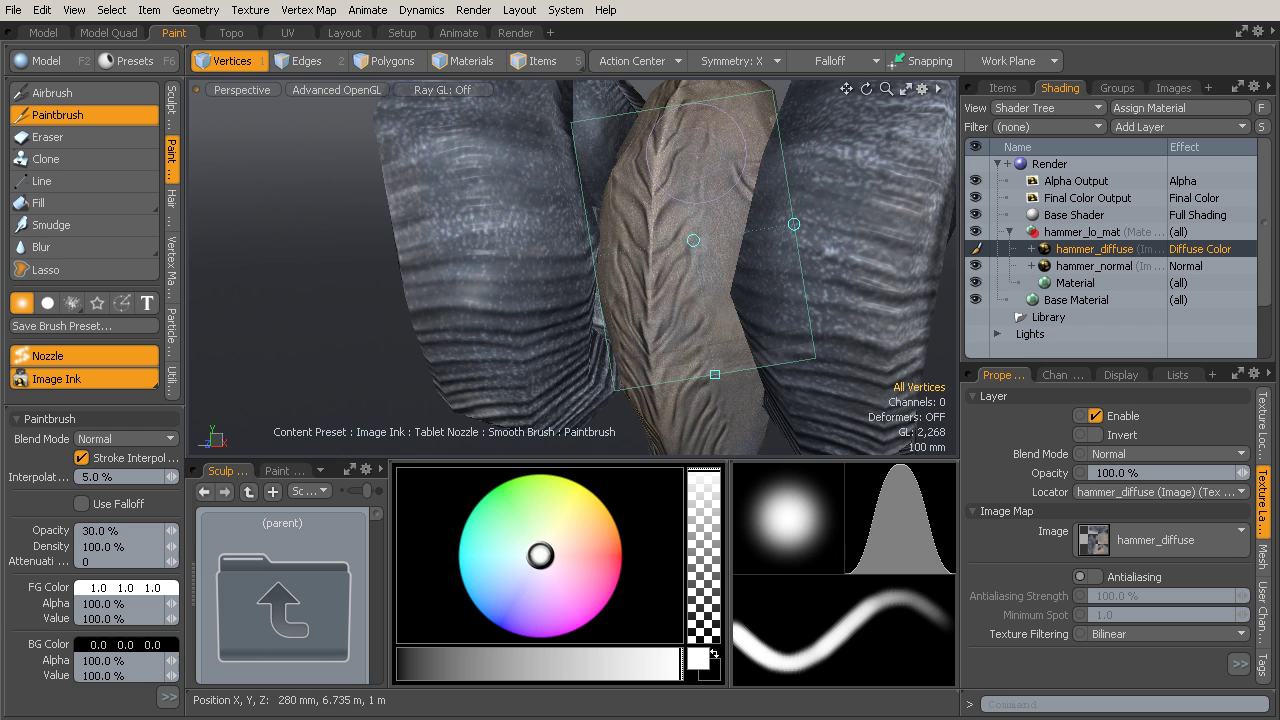
pyautogui.keyDown('alt'); pyautogui.moveTo(728, 295); pyautogui.dragTo(705, 260); pyautogui.keyUp('alt')
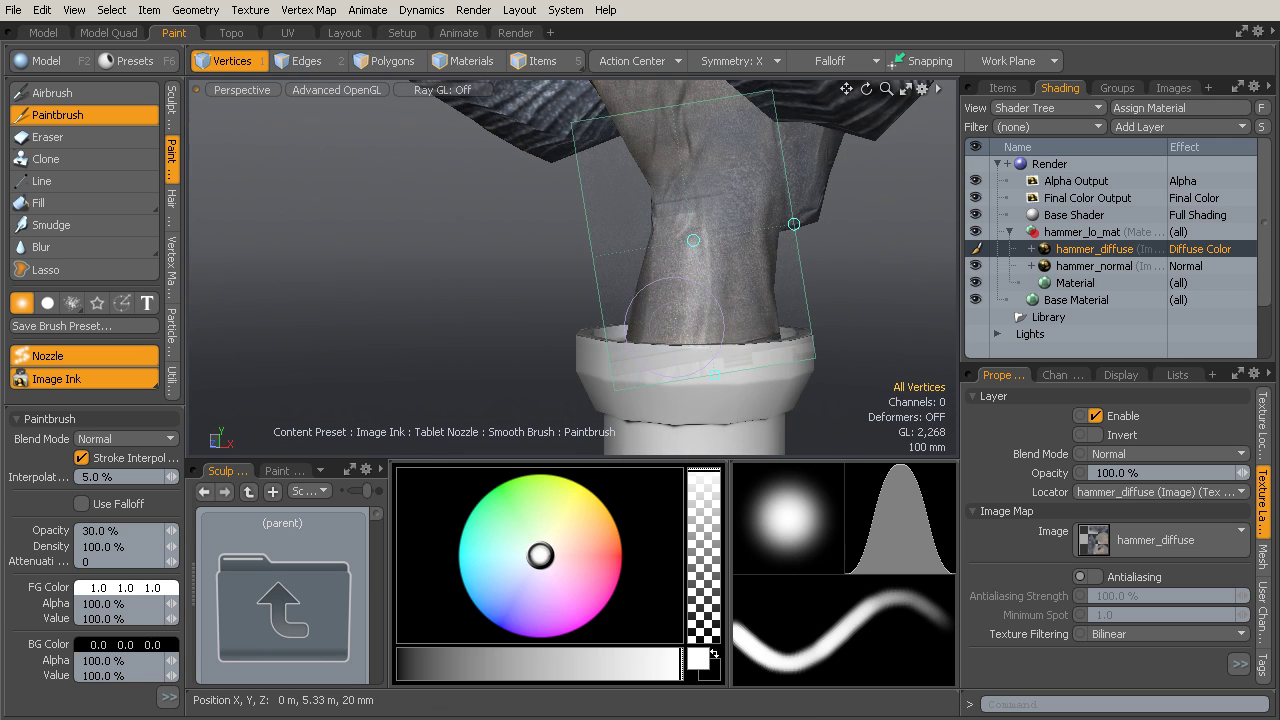
pyautogui.keyDown('alt'); pyautogui.moveTo(675, 328); pyautogui.dragTo(790, 330); pyautogui.keyUp('alt')
pyautogui.moveTo(760, 250)
pyautogui.keyDown('alt'); pyautogui.keyDown('shift'); pyautogui.mouseDown()
pyautogui.moveTo(705, 269)
pyautogui.moveTo(736, 309)
pyautogui.moveTo(712, 240)
pyautogui.moveTo(677, 258)
pyautogui.mouseUp(); pyautogui.keyUp('shift'); pyautogui.keyUp('alt')
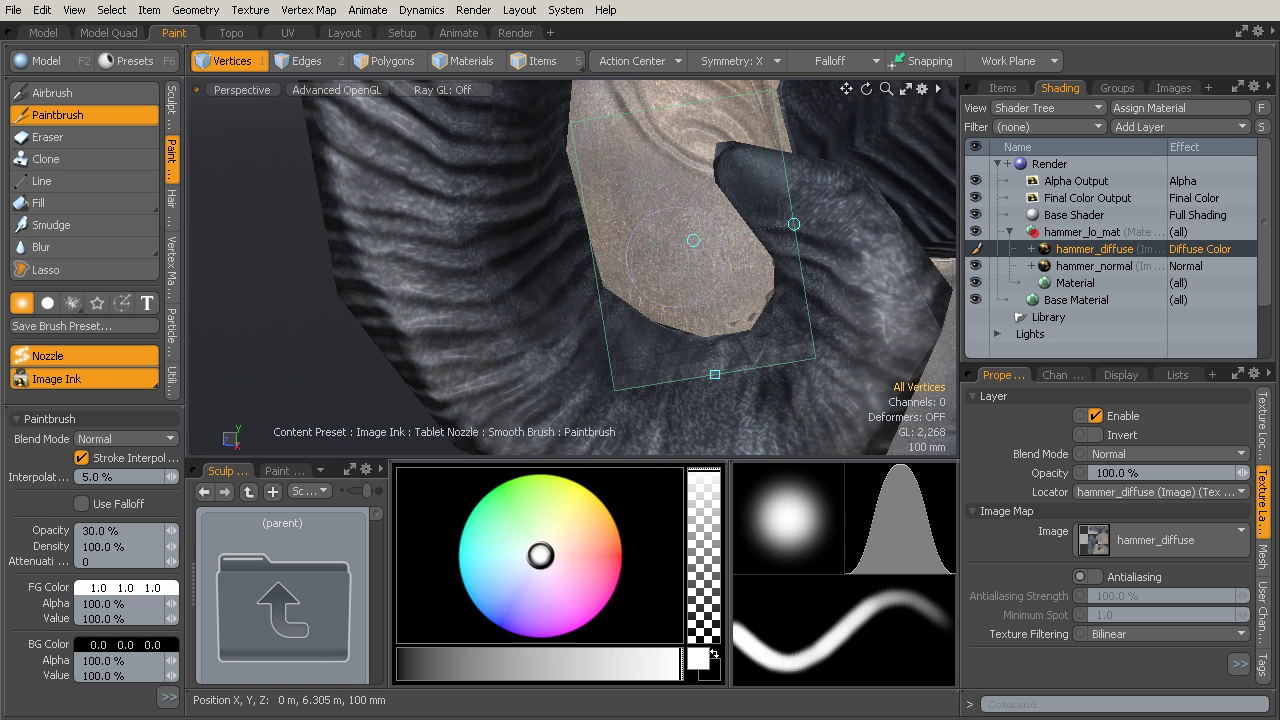
# - Reactivate the Paintbrush with the tablet nozzle and Image Ink, and show the head's UV island for painting in the UV layout
pyautogui.click(288, 33)
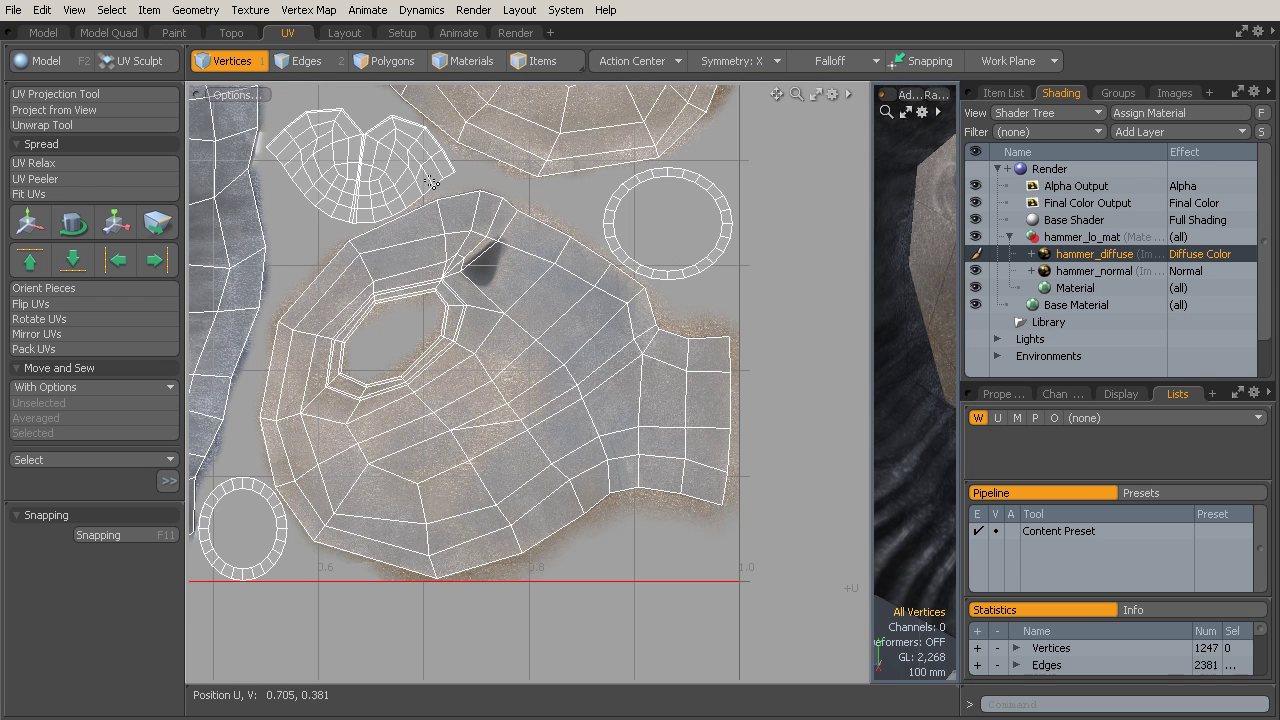
pyautogui.keyDown('alt'); pyautogui.moveTo(586, 306); pyautogui.dragTo(685, 275); pyautogui.keyUp('alt')
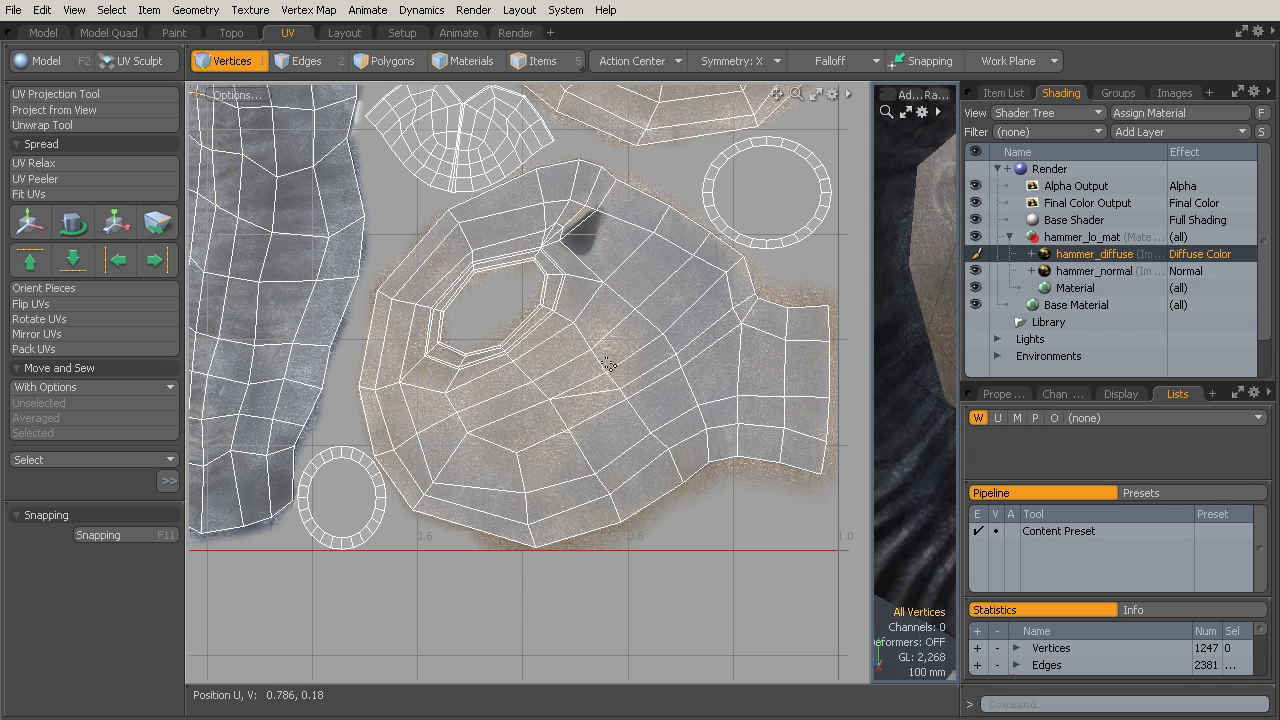
pyautogui.keyDown('alt'); pyautogui.moveTo(608, 364); pyautogui.dragTo(588, 333); pyautogui.keyUp('alt')
pyautogui.click(176, 33)
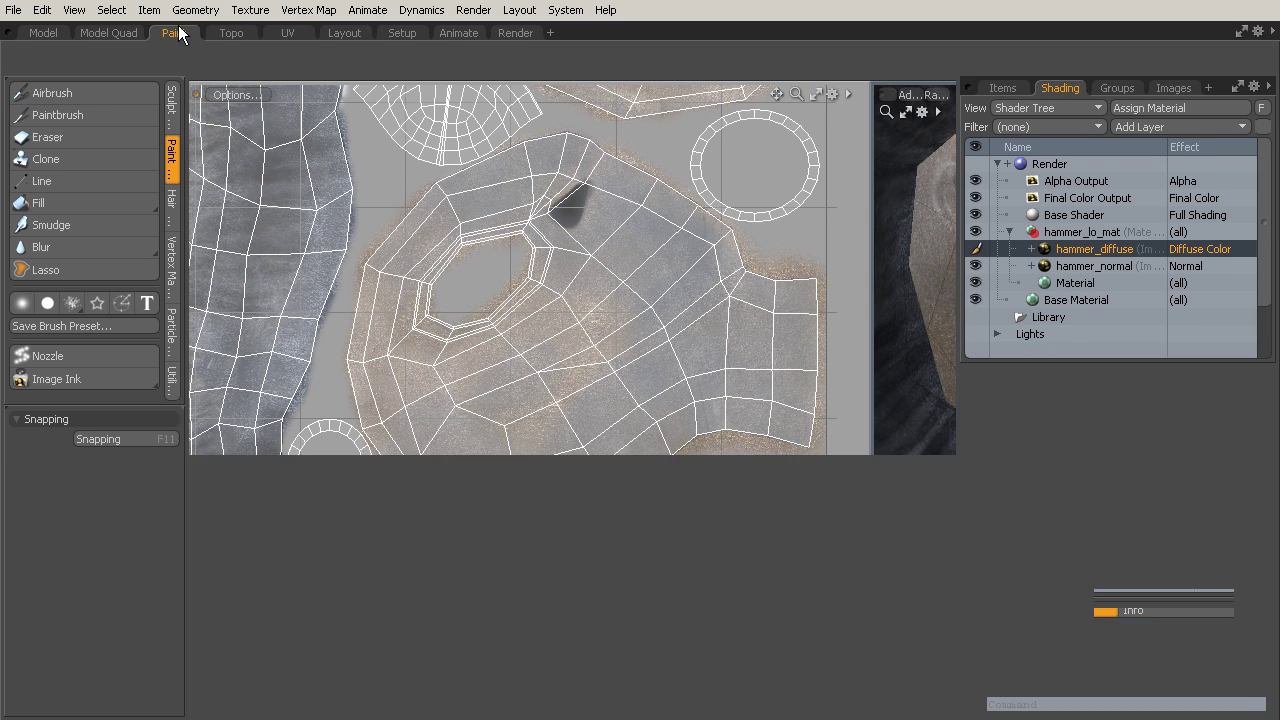
pyautogui.click(99, 115)
pyautogui.click(62, 352)
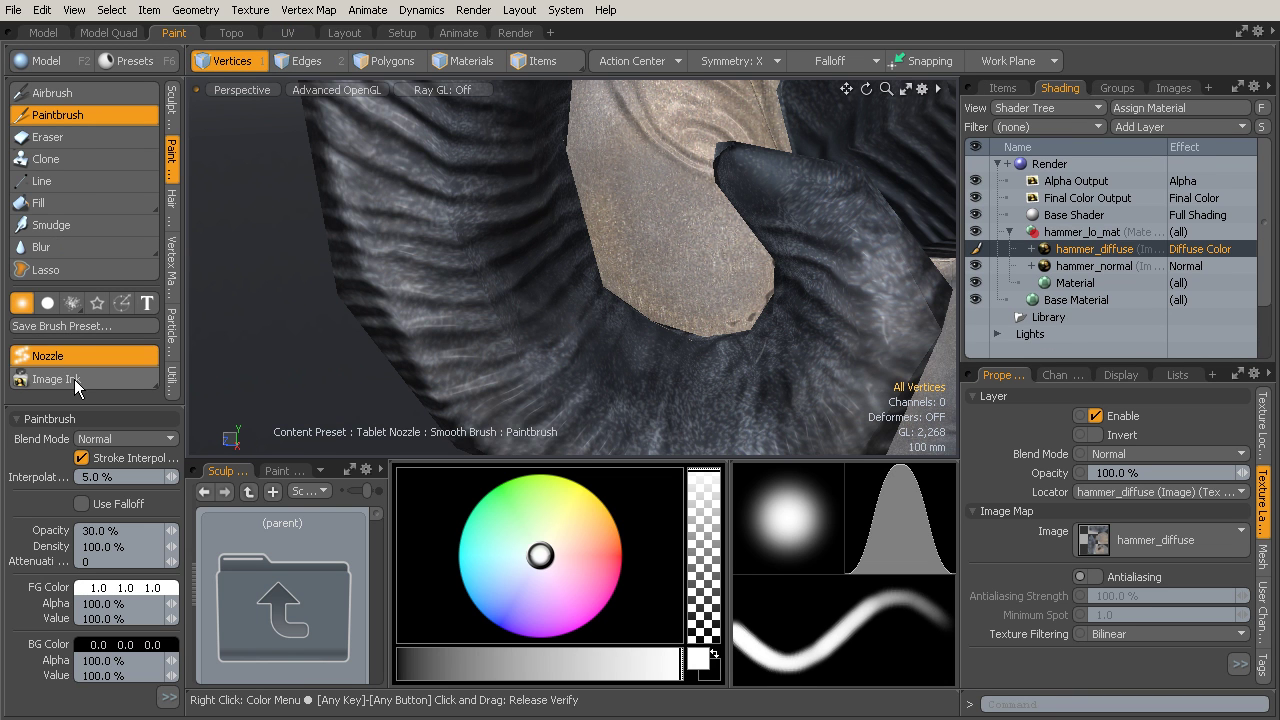
pyautogui.click(74, 379)
pyautogui.click(287, 33)
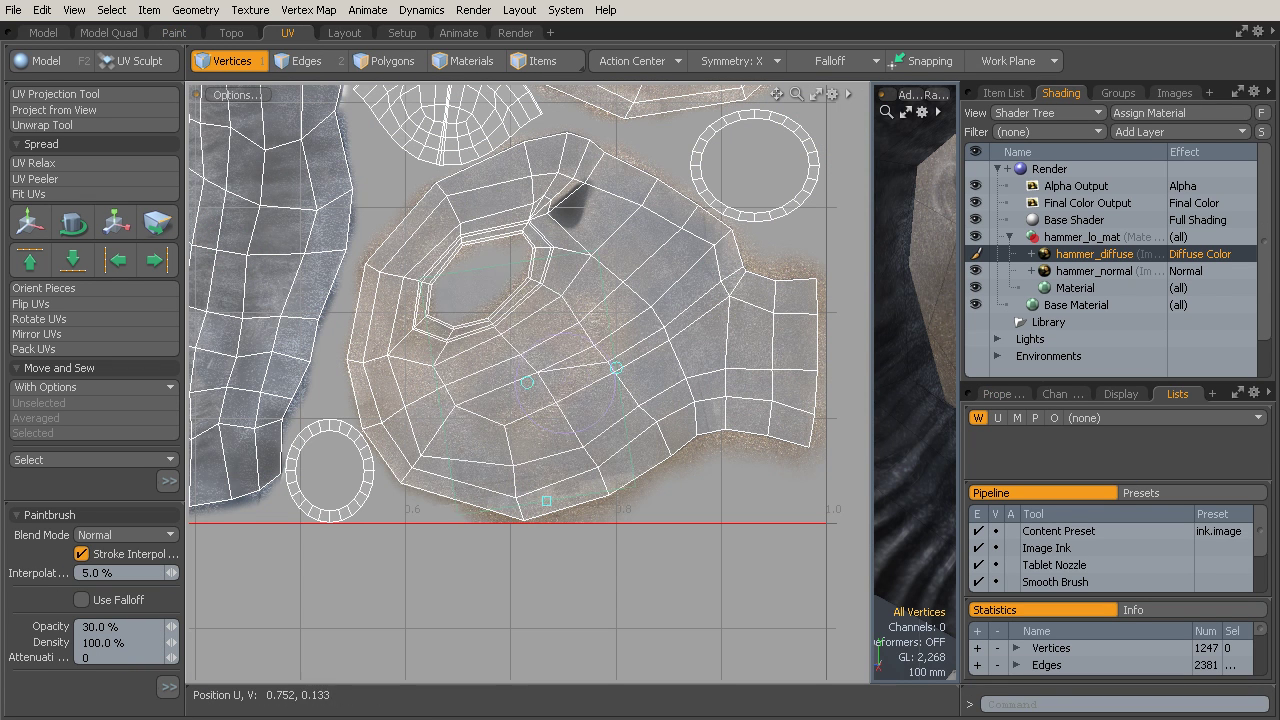